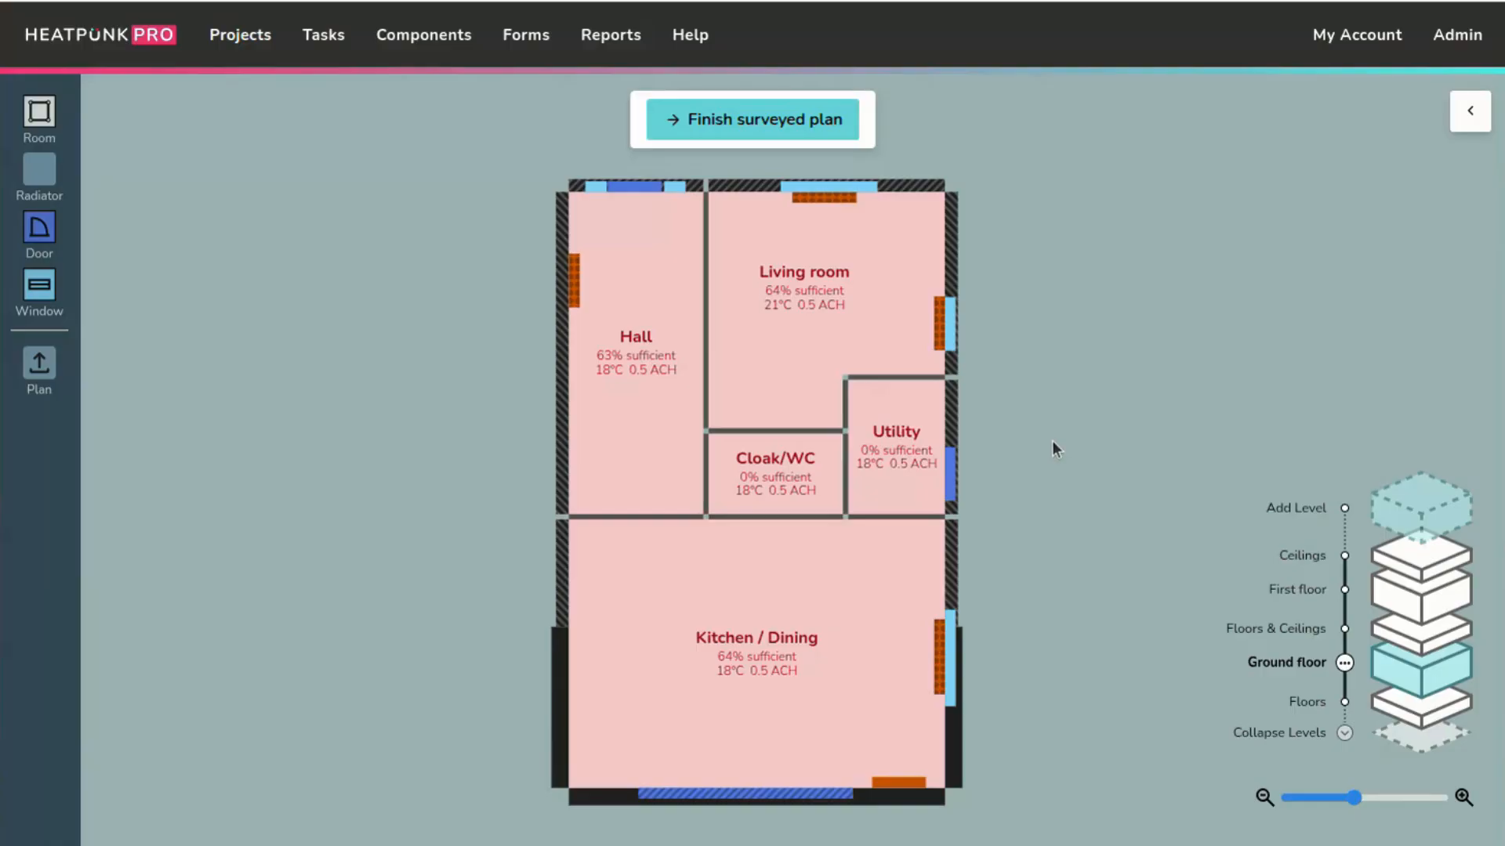
# - Check the Kitchen / Dining room's height setting on the ground floor
pyautogui.scroll(1, 1050, 635)
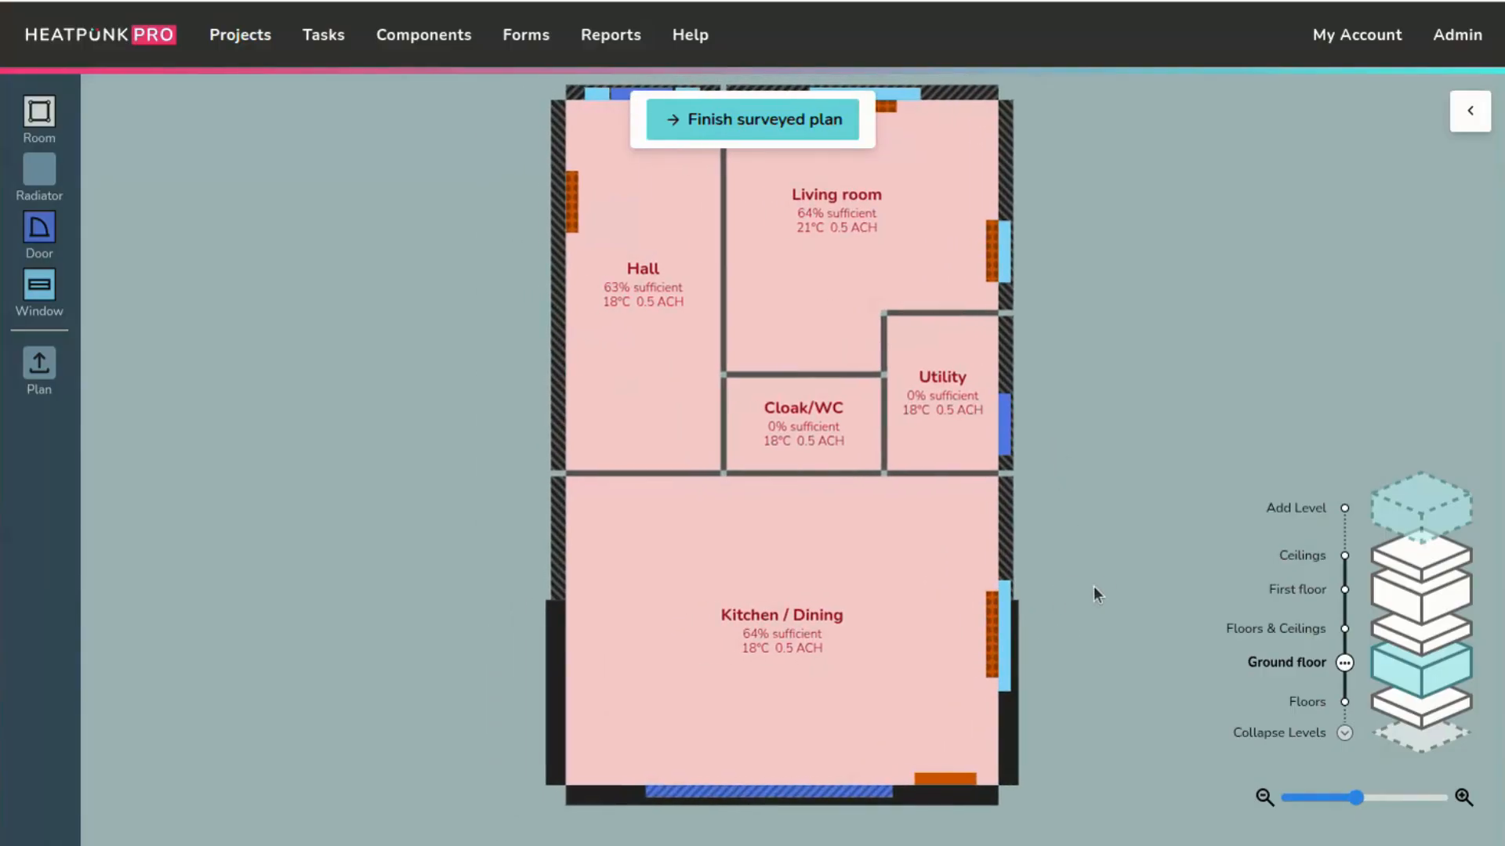
pyautogui.click(765, 707)
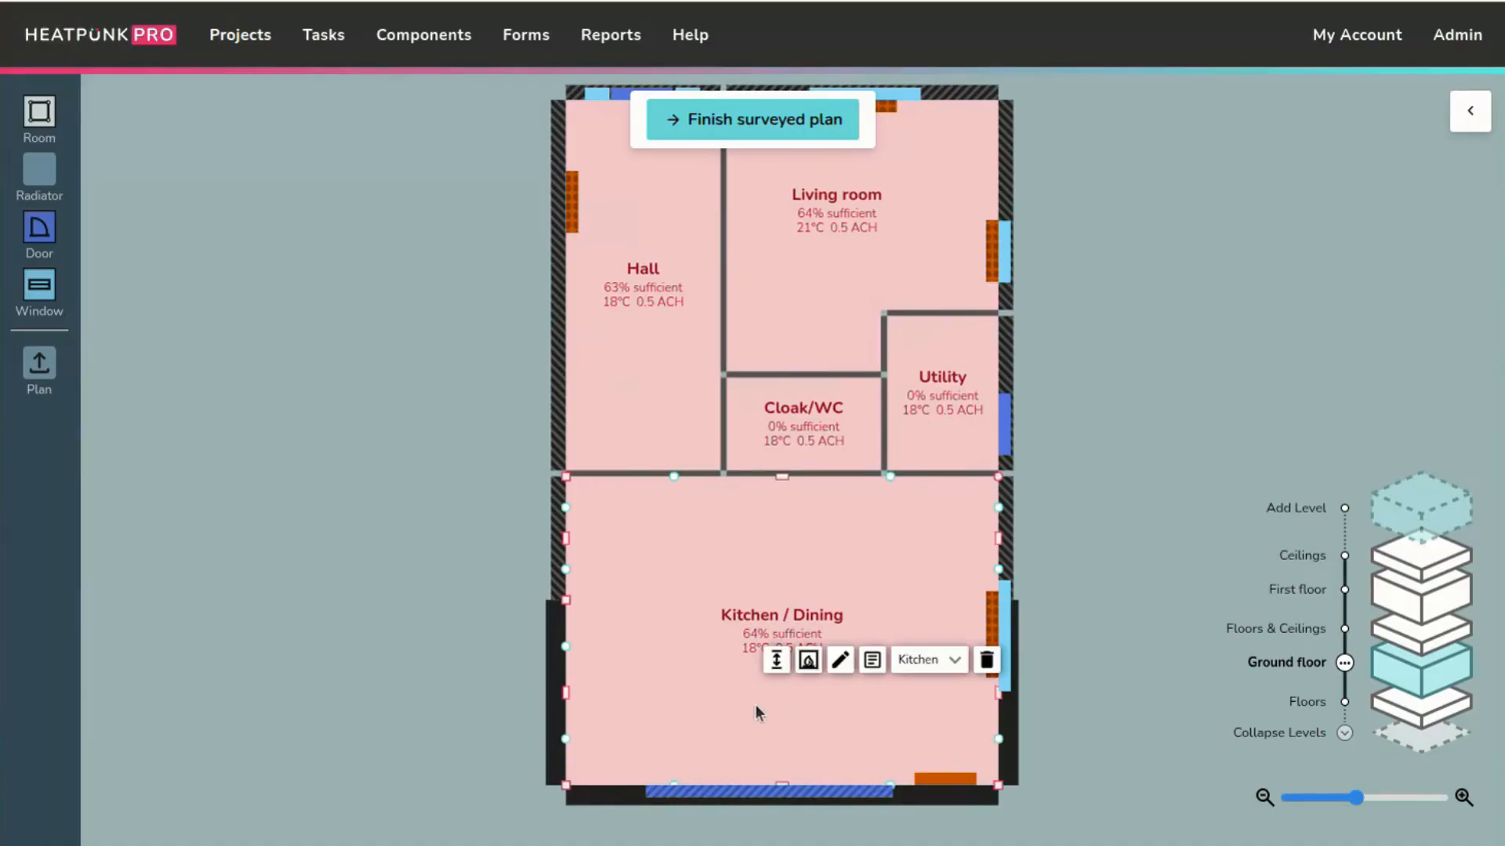
pyautogui.click(423, 569)
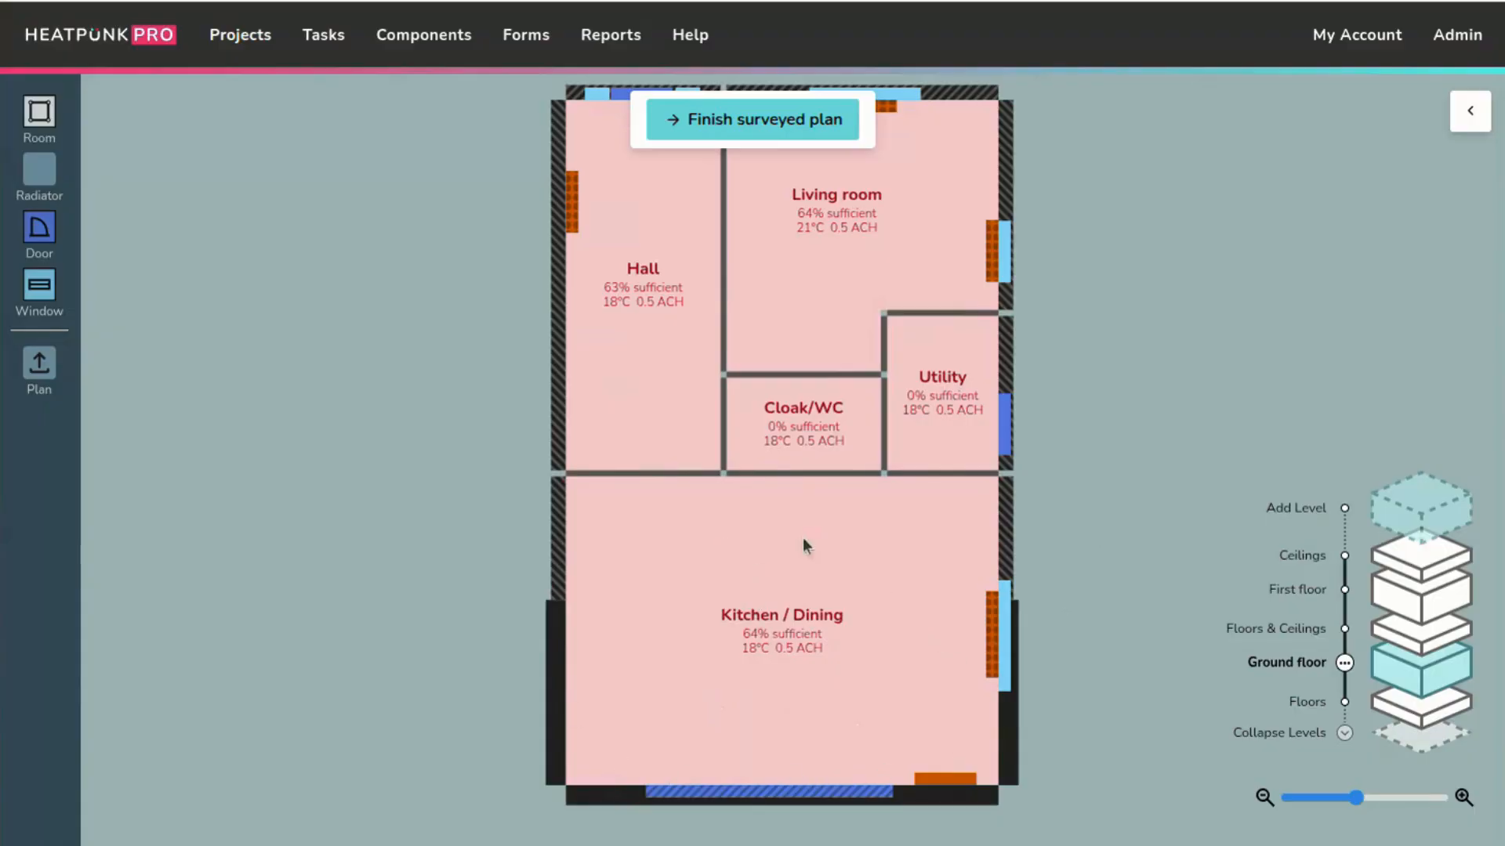
pyautogui.click(862, 599)
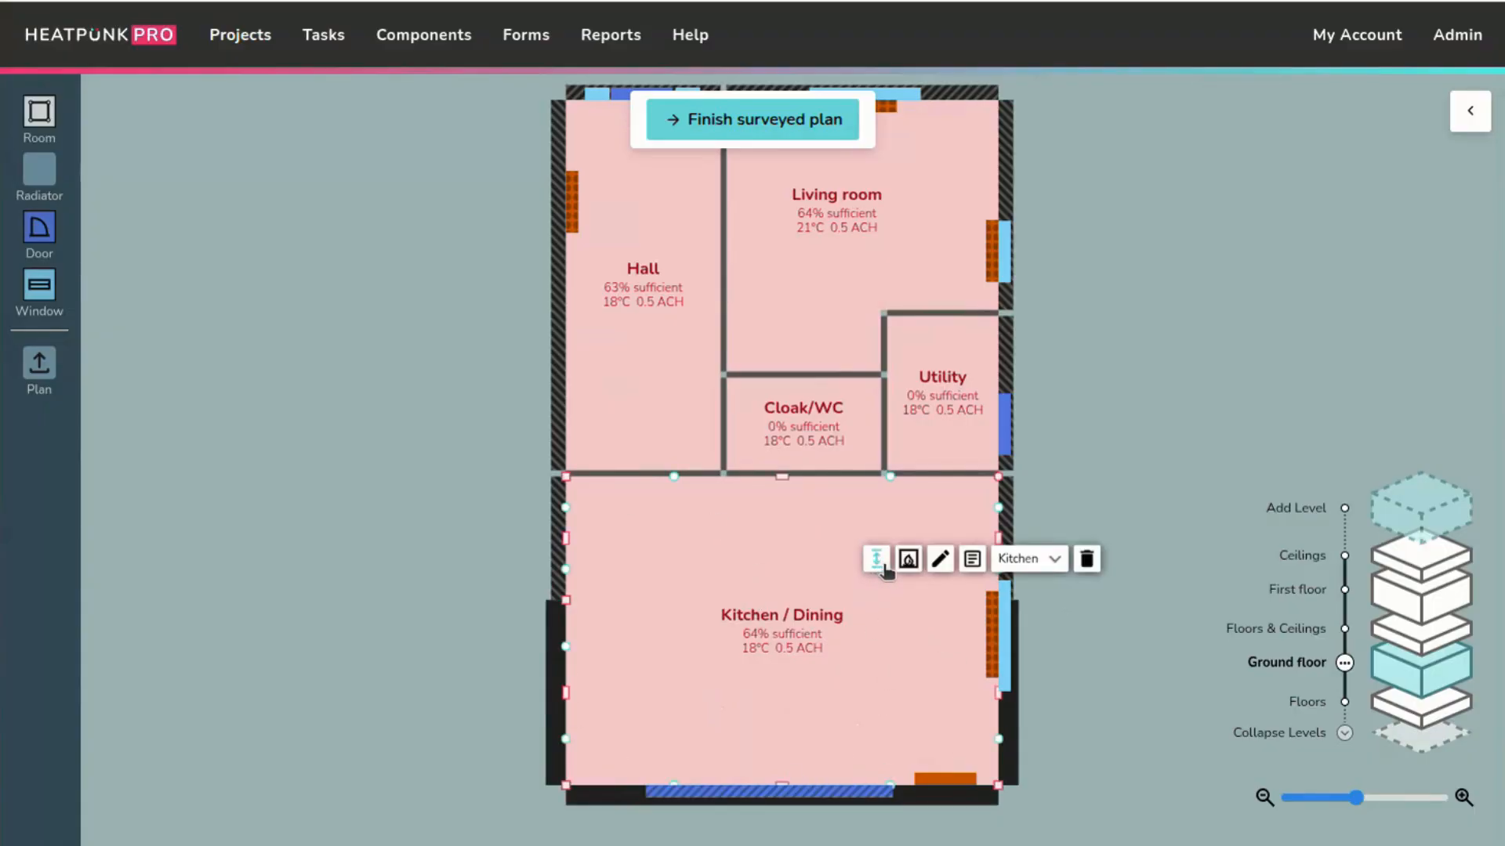
pyautogui.click(882, 561)
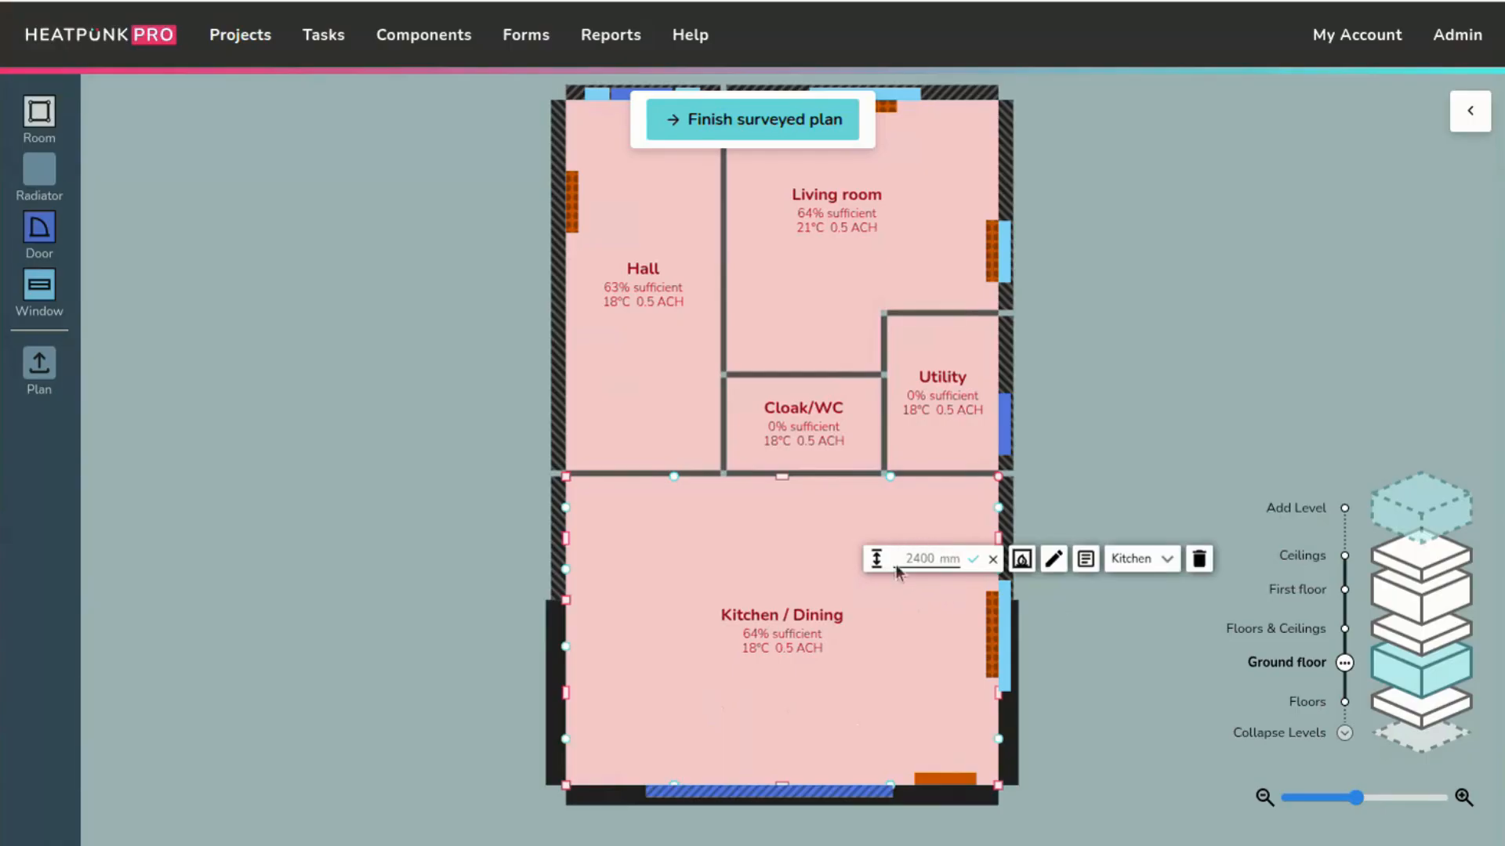
pyautogui.click(331, 522)
pyautogui.scroll(2, 548, 550)
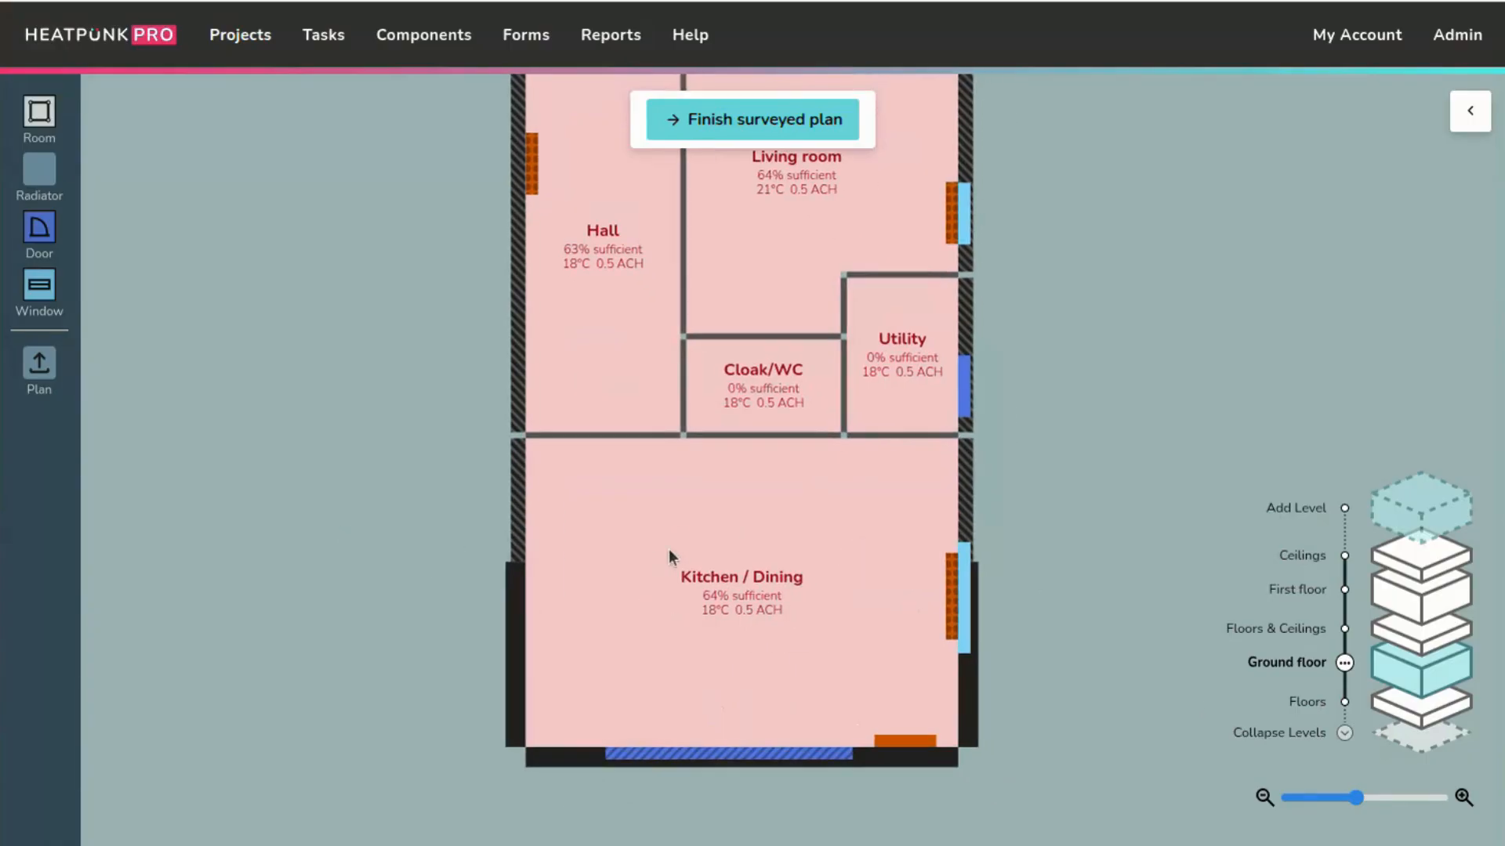
pyautogui.click(669, 553)
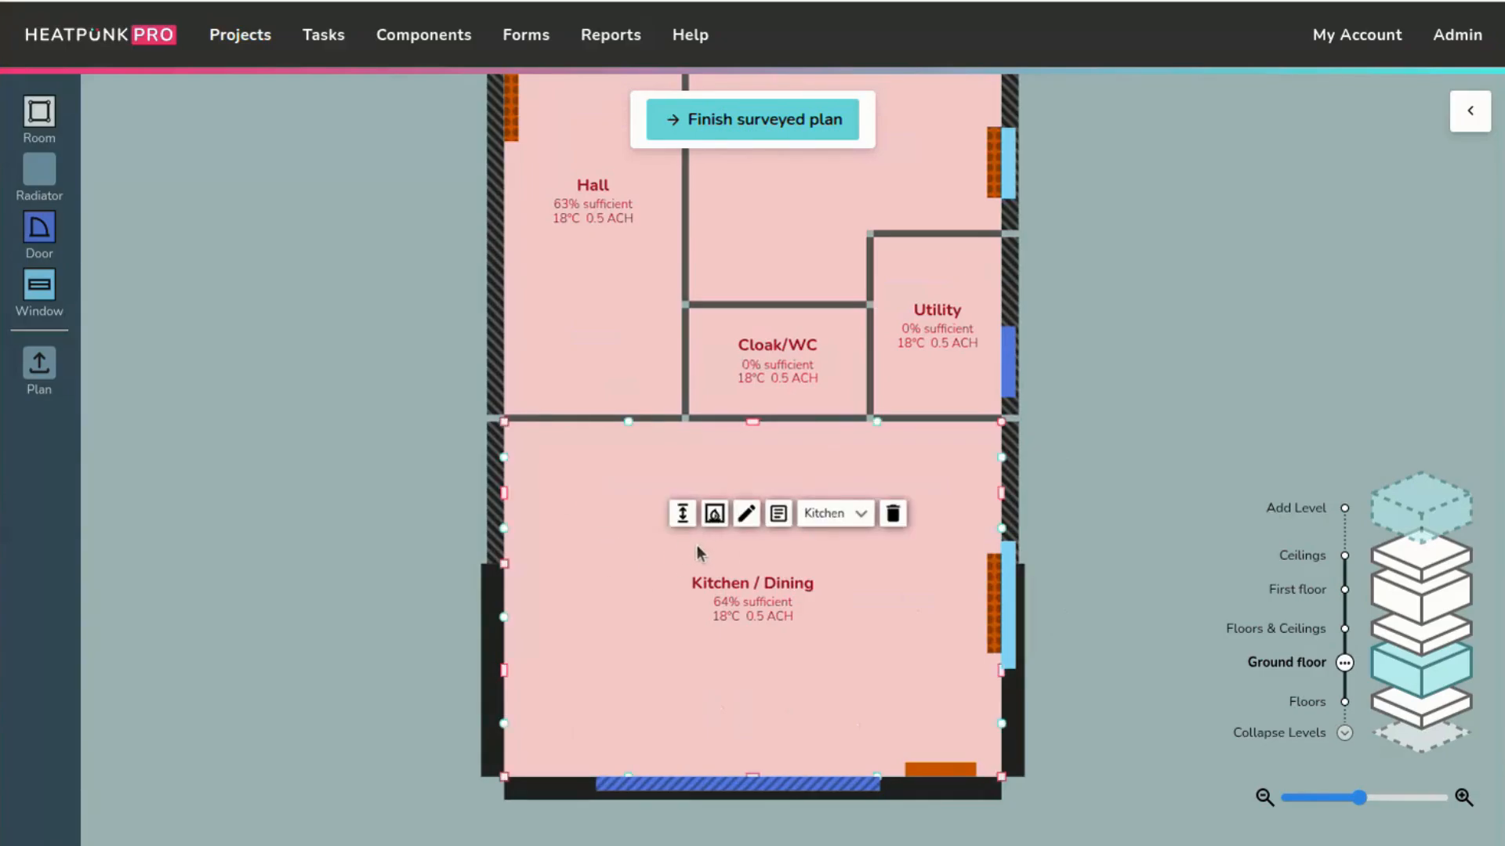
pyautogui.click(682, 517)
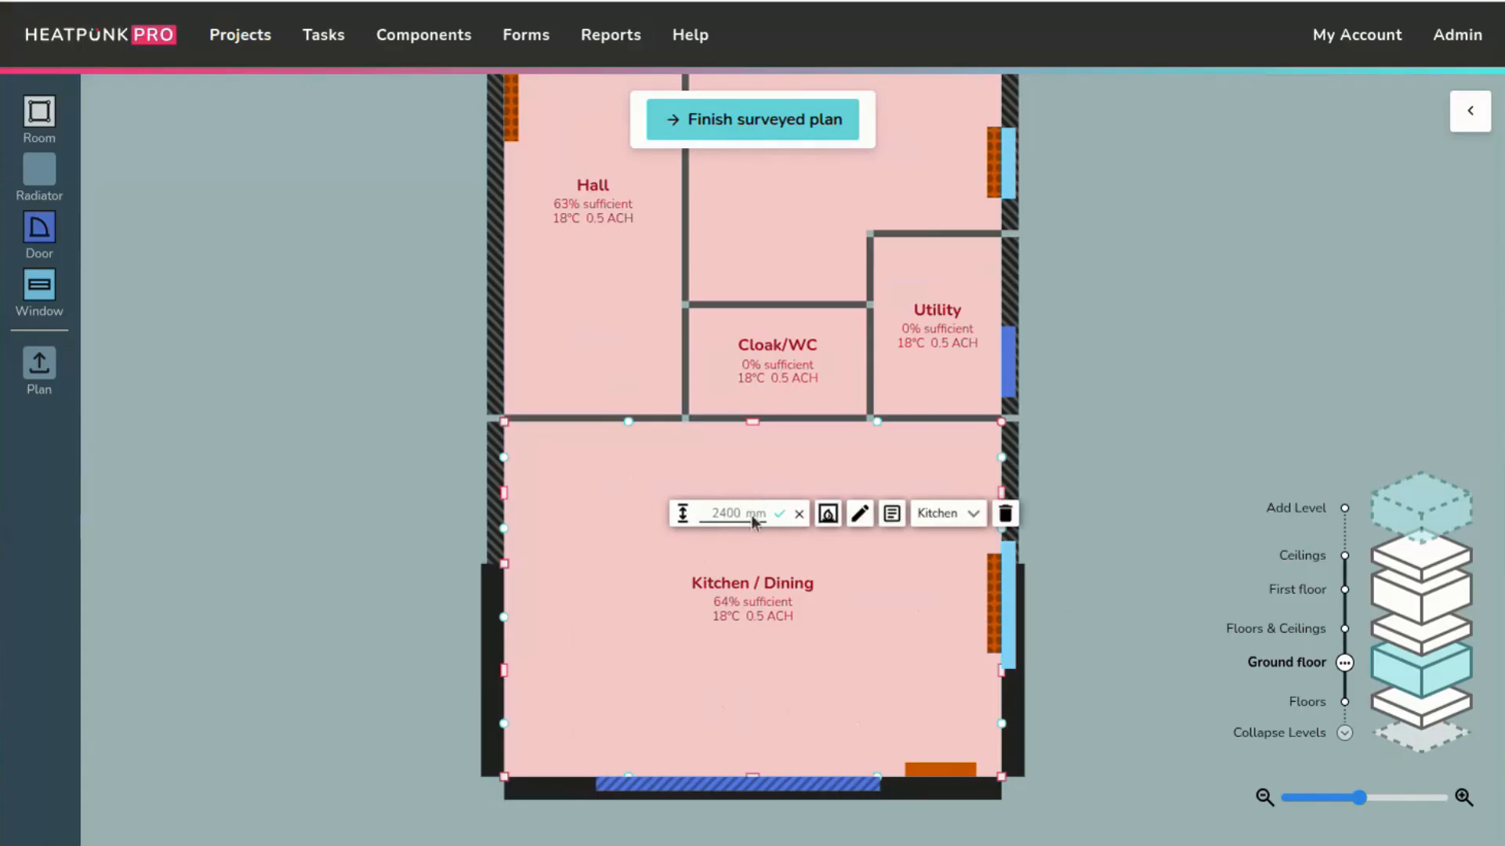
pyautogui.click(1138, 437)
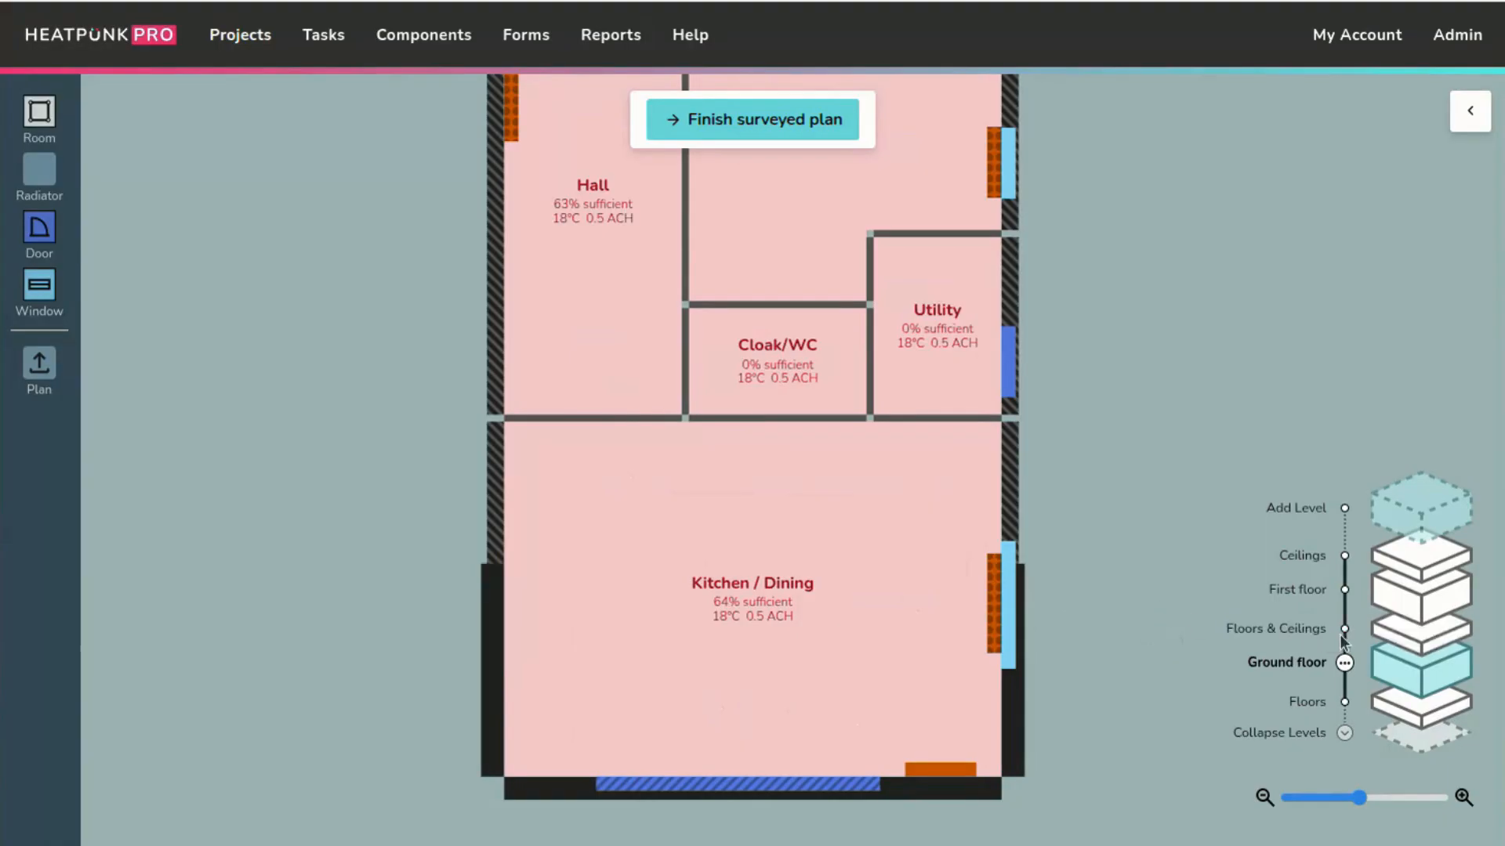
# - On the Floors & Ceilings level, add a region covering the part of the kitchen directly beneath the first-floor rooms
pyautogui.click(1416, 643)
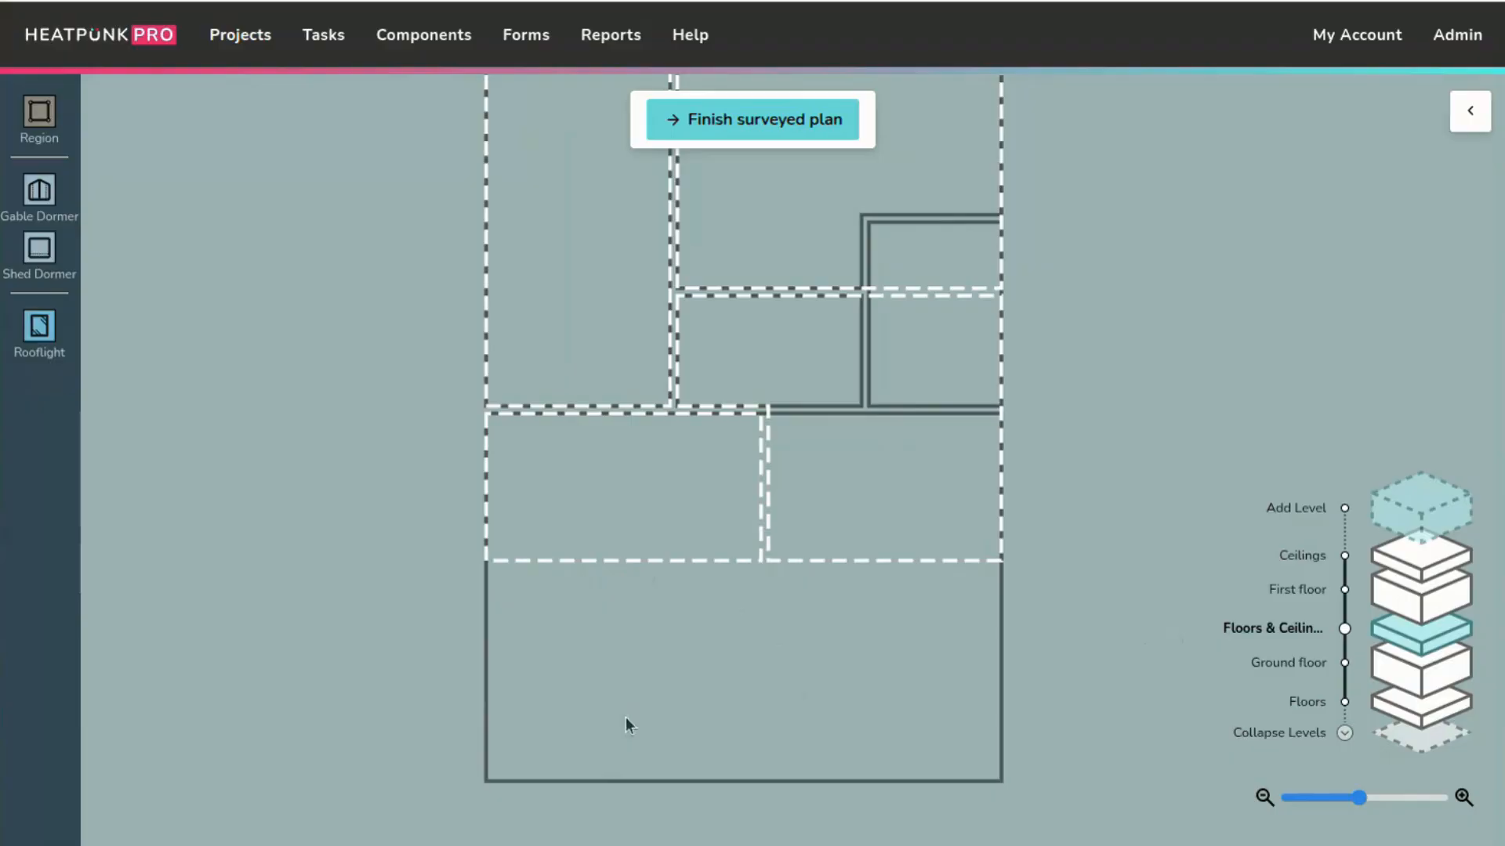
pyautogui.moveTo(47, 117); pyautogui.dragTo(590, 514)
pyautogui.moveTo(578, 597); pyautogui.dragTo(577, 559)
pyautogui.moveTo(670, 489); pyautogui.dragTo(1001, 506)
pyautogui.click(612, 576)
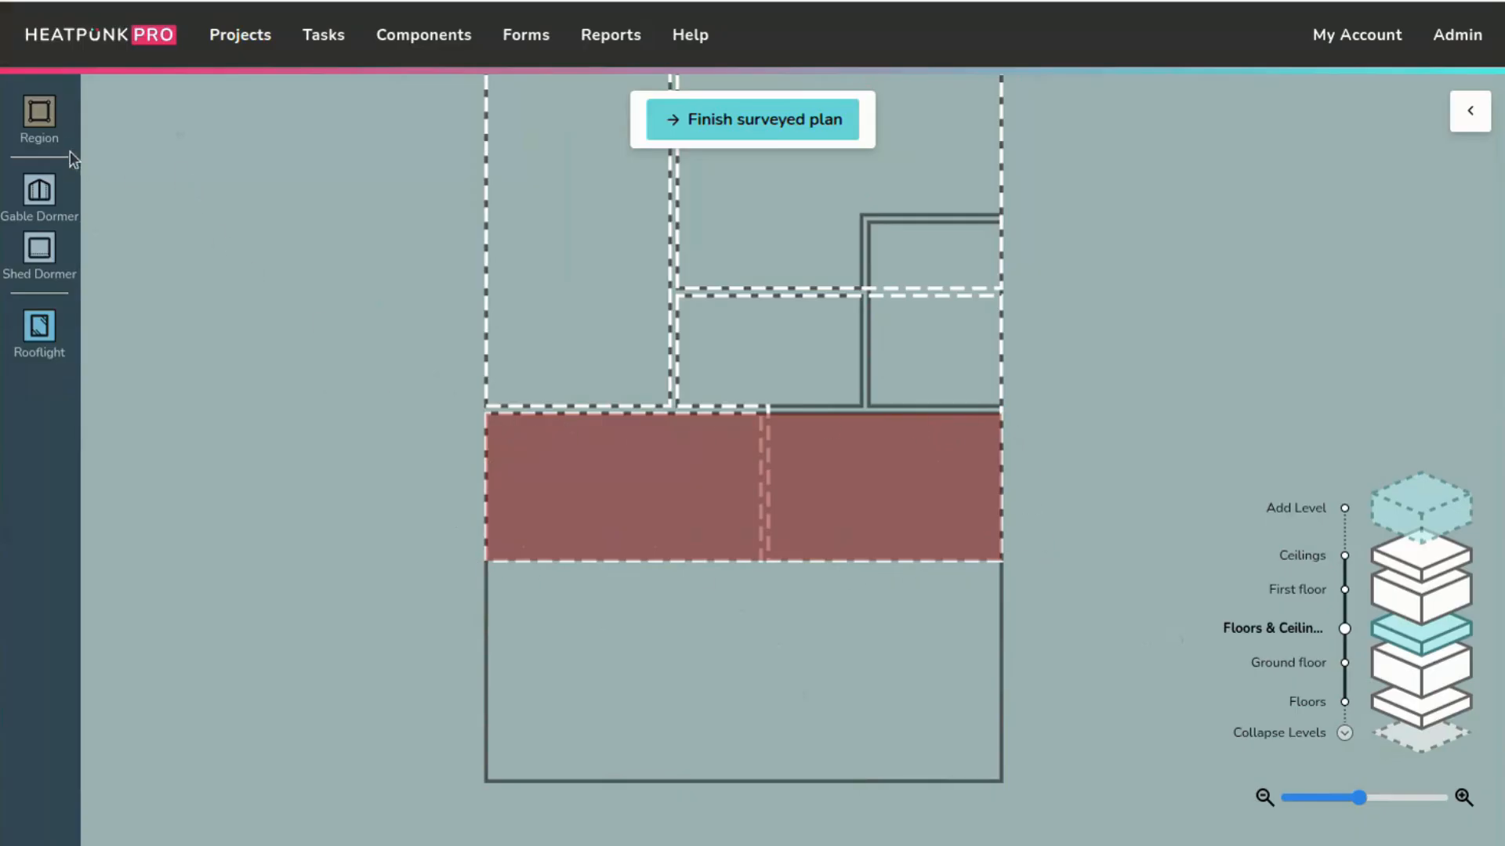
# - Add a second region, about 7000 by 2998 mm, over the rest of the kitchen that extends beyond the first floor
pyautogui.moveTo(40, 114); pyautogui.dragTo(578, 663)
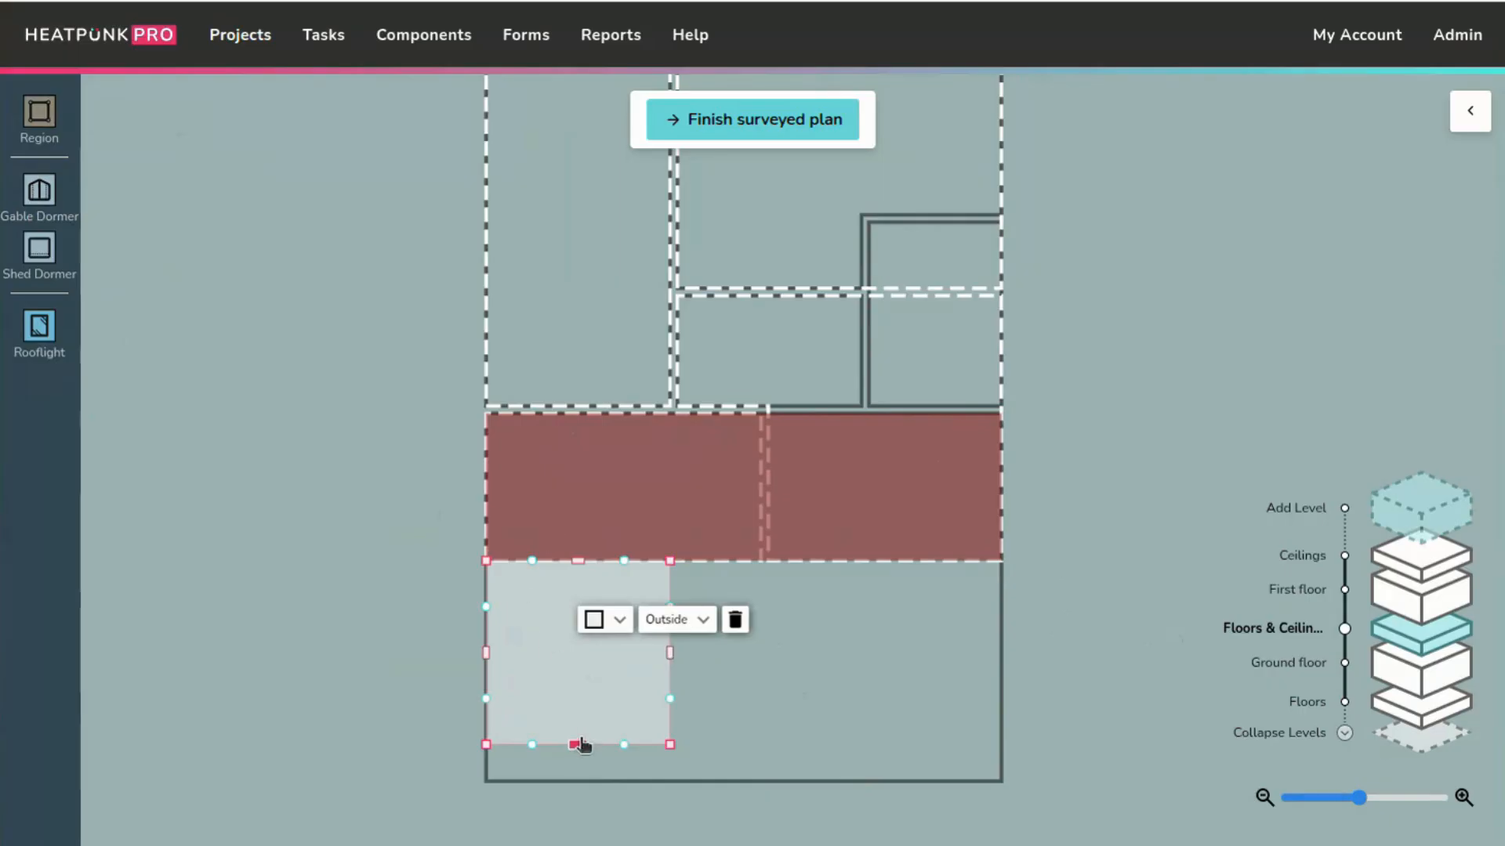
pyautogui.moveTo(578, 744); pyautogui.dragTo(578, 782)
pyautogui.moveTo(671, 672); pyautogui.dragTo(1006, 676)
pyautogui.click(1041, 684)
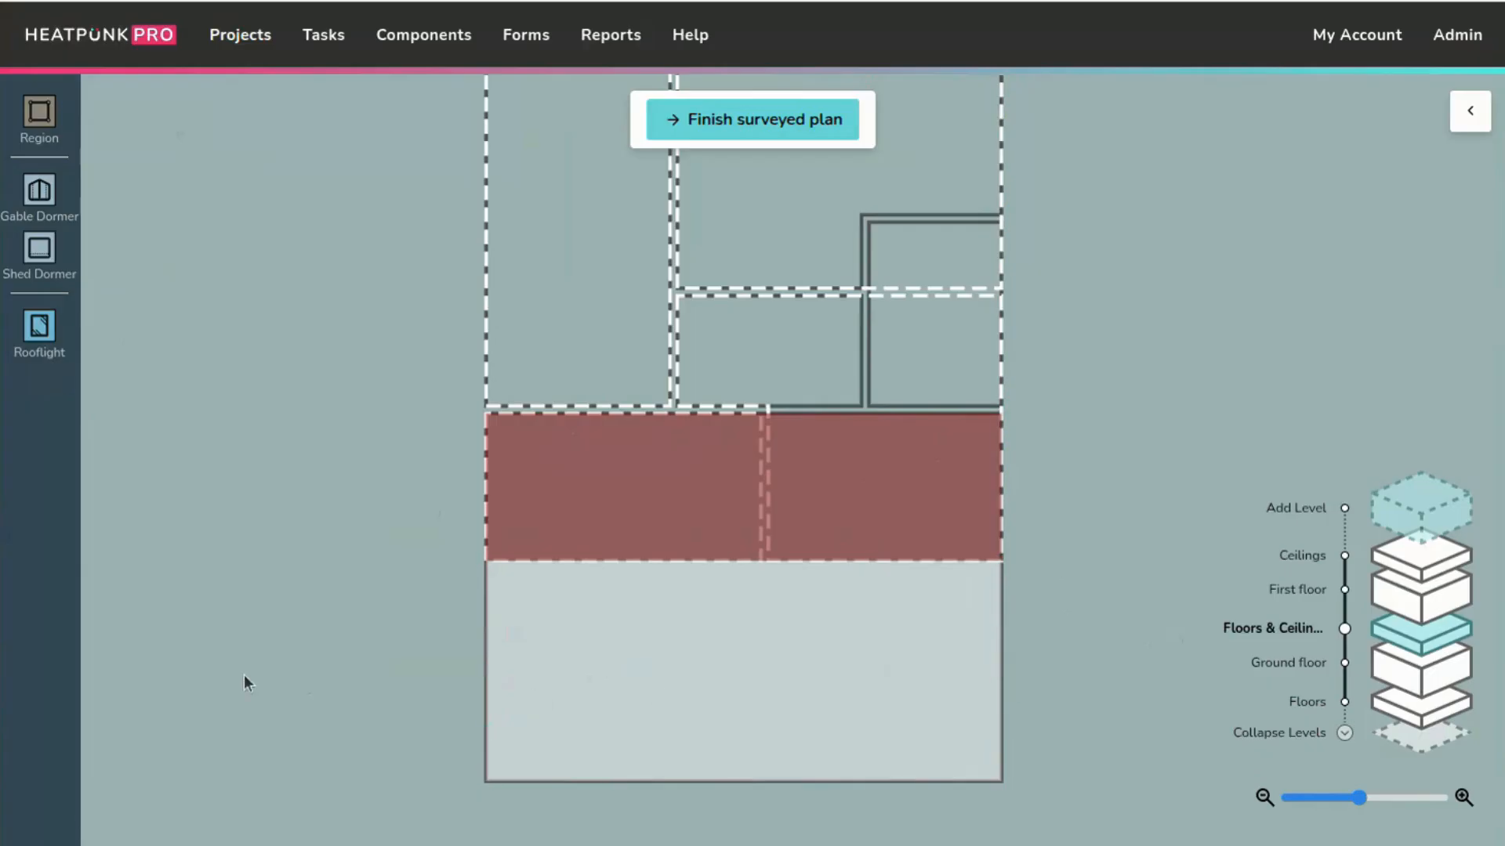
# - Set the height of the kitchen extension region's upper-left vertex, where it meets the house, to 3000 mm
pyautogui.moveTo(237, 671); pyautogui.dragTo(268, 561)
pyautogui.scroll(3, 409, 559)
pyautogui.moveTo(419, 557); pyautogui.dragTo(274, 548)
pyautogui.click(612, 521)
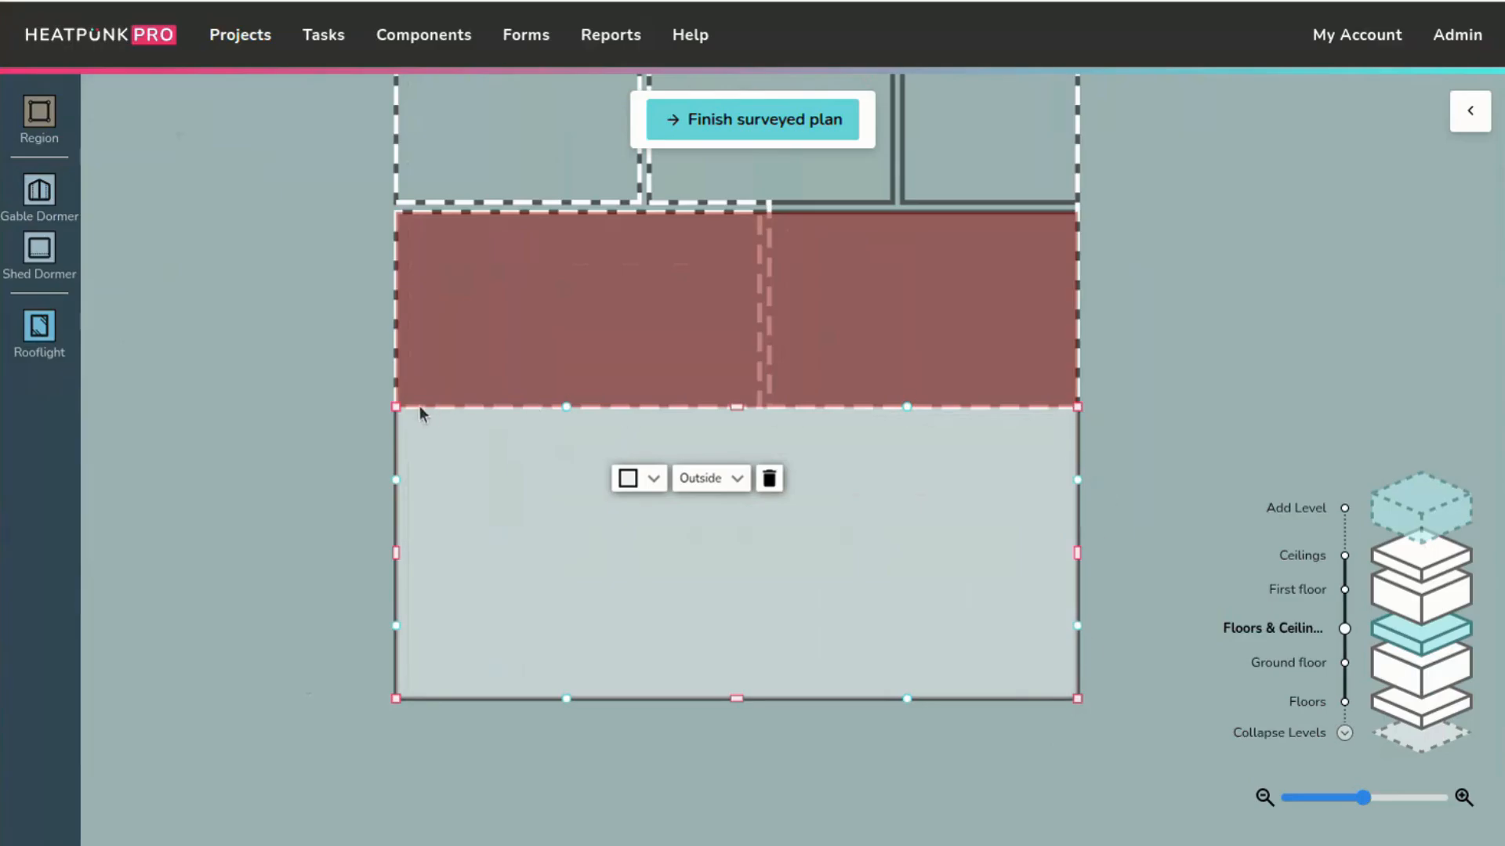
pyautogui.click(397, 472)
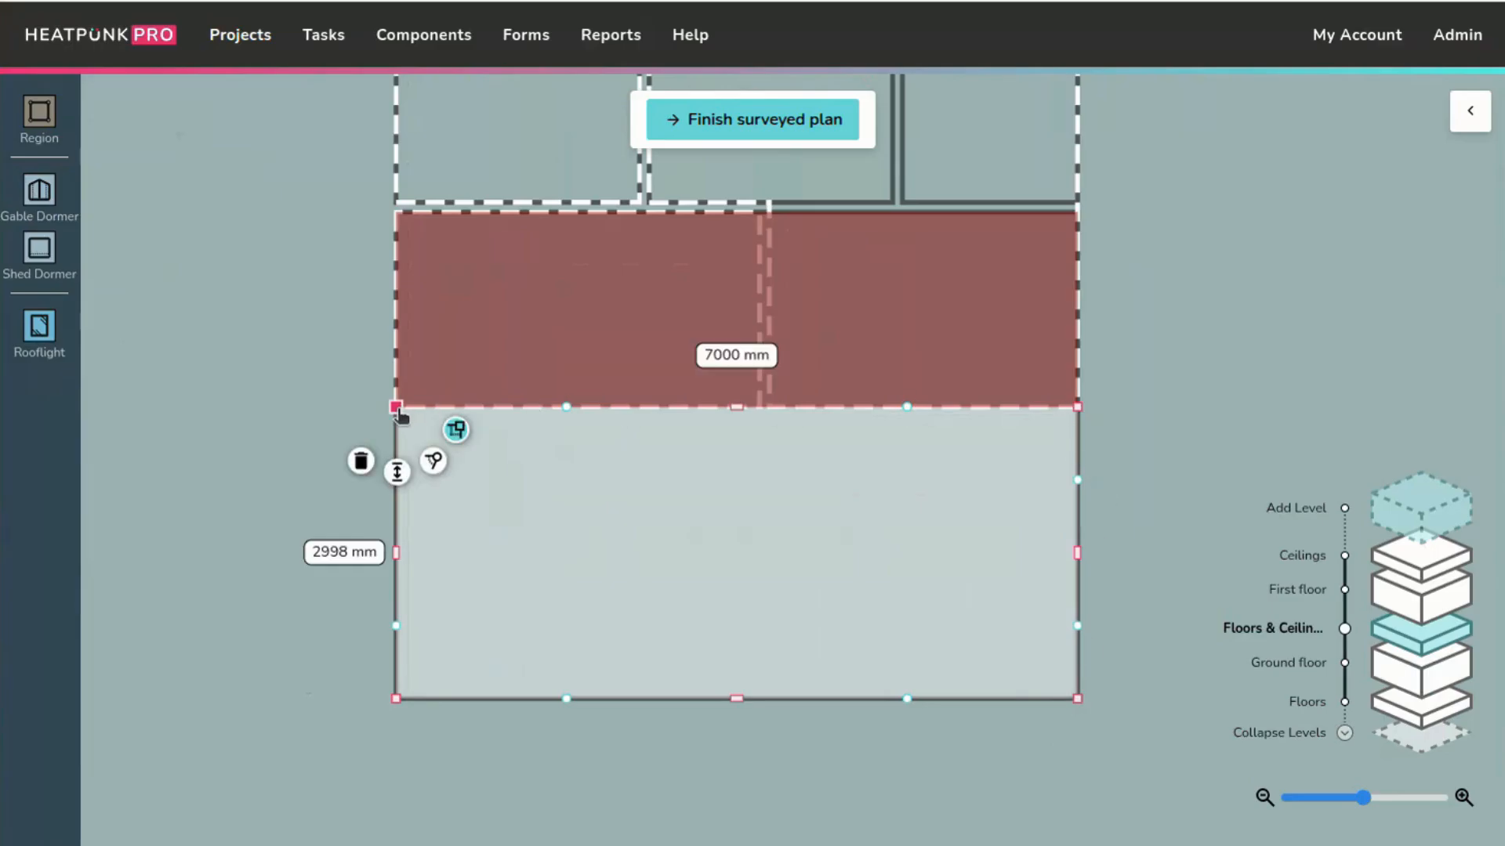
pyautogui.click(398, 472)
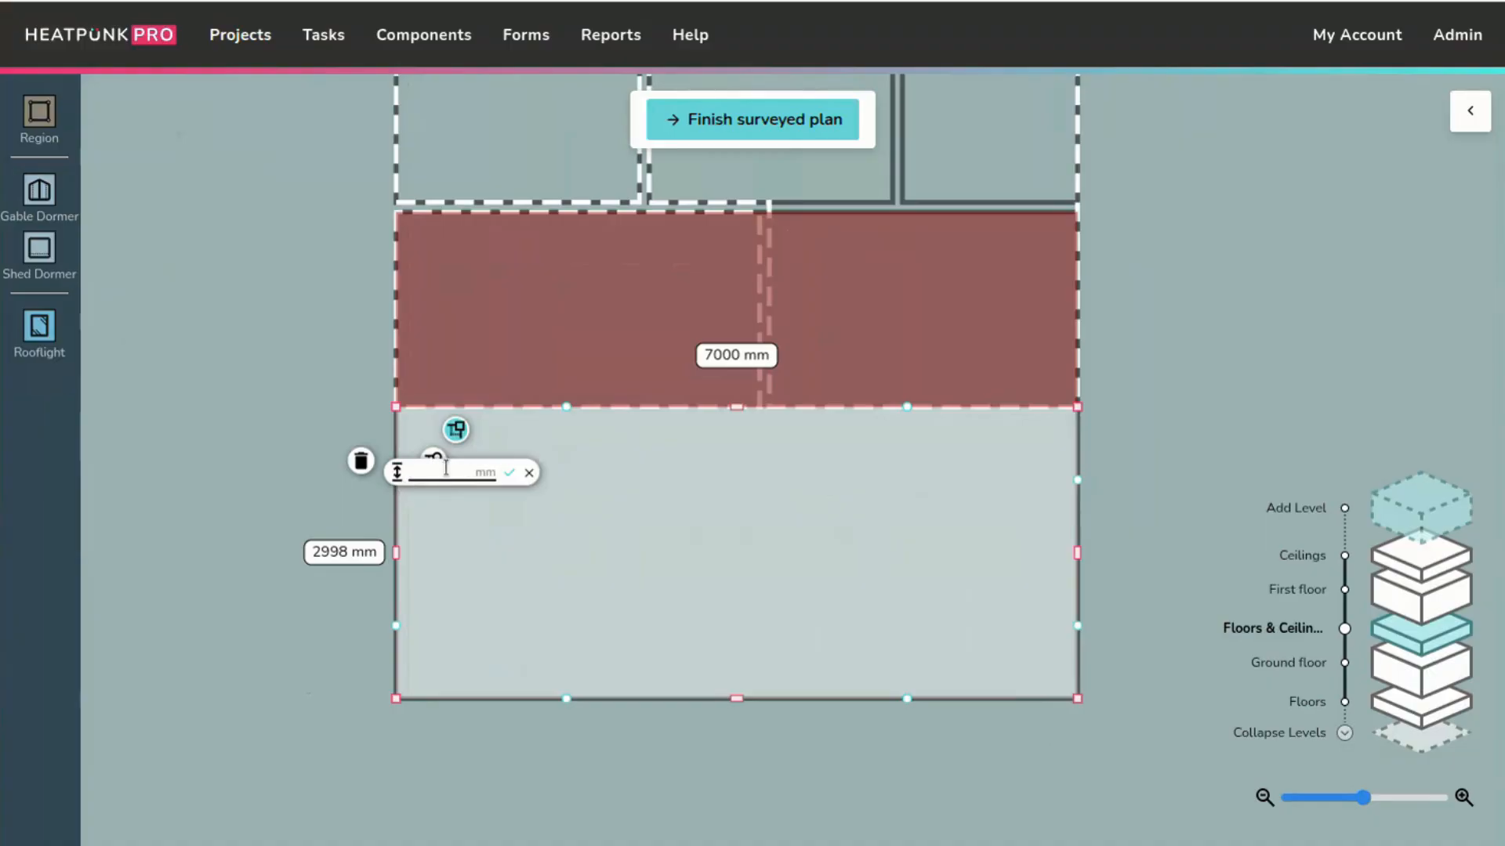
pyautogui.write('3000')
pyautogui.click(507, 474)
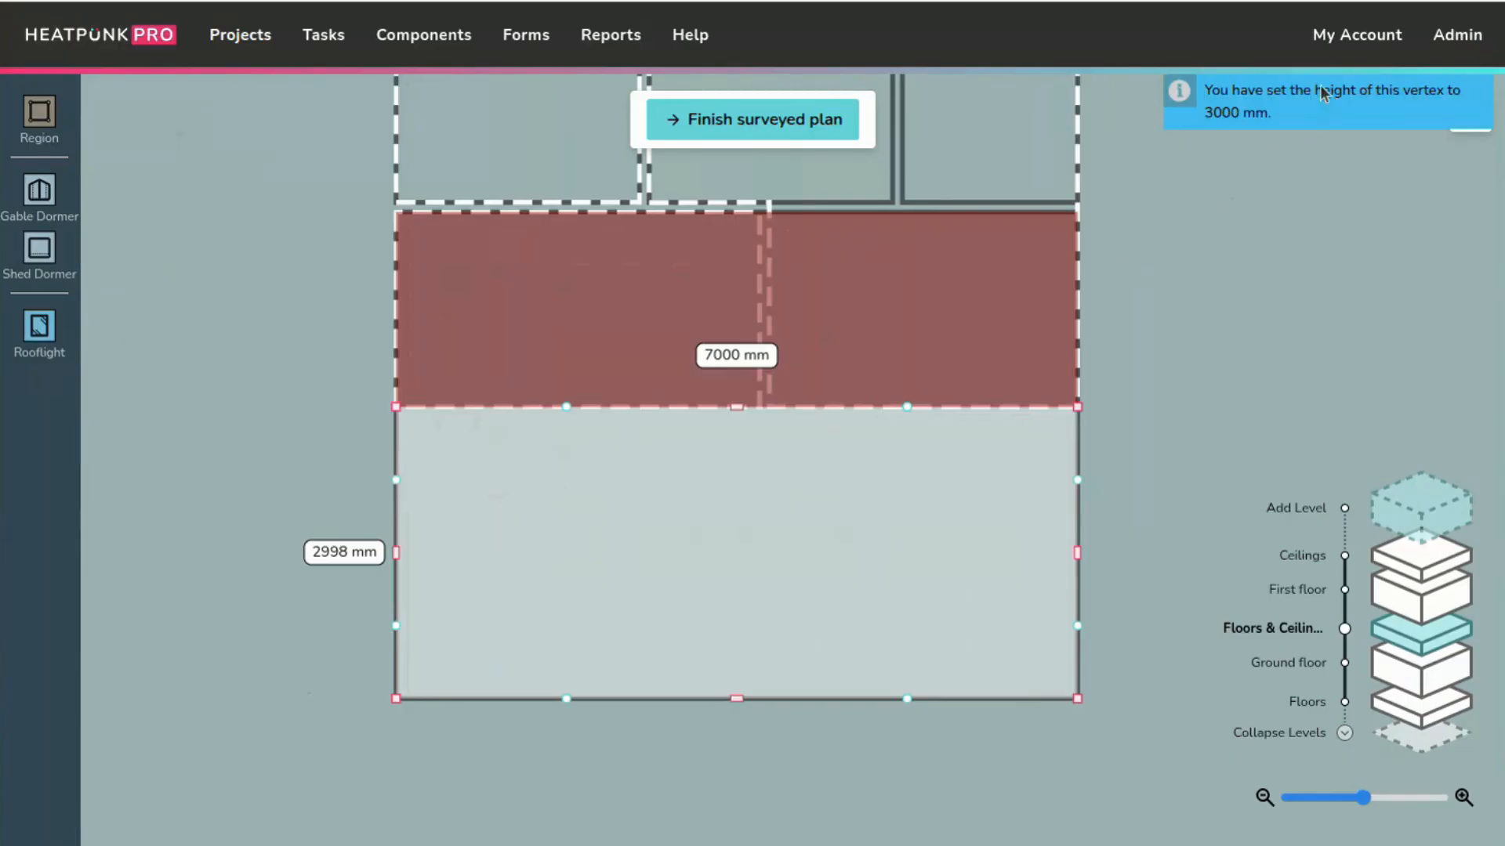
# - Set the height of the region's lower-left vertex, on the outer edge of the extension, to 2400 mm
pyautogui.click(396, 699)
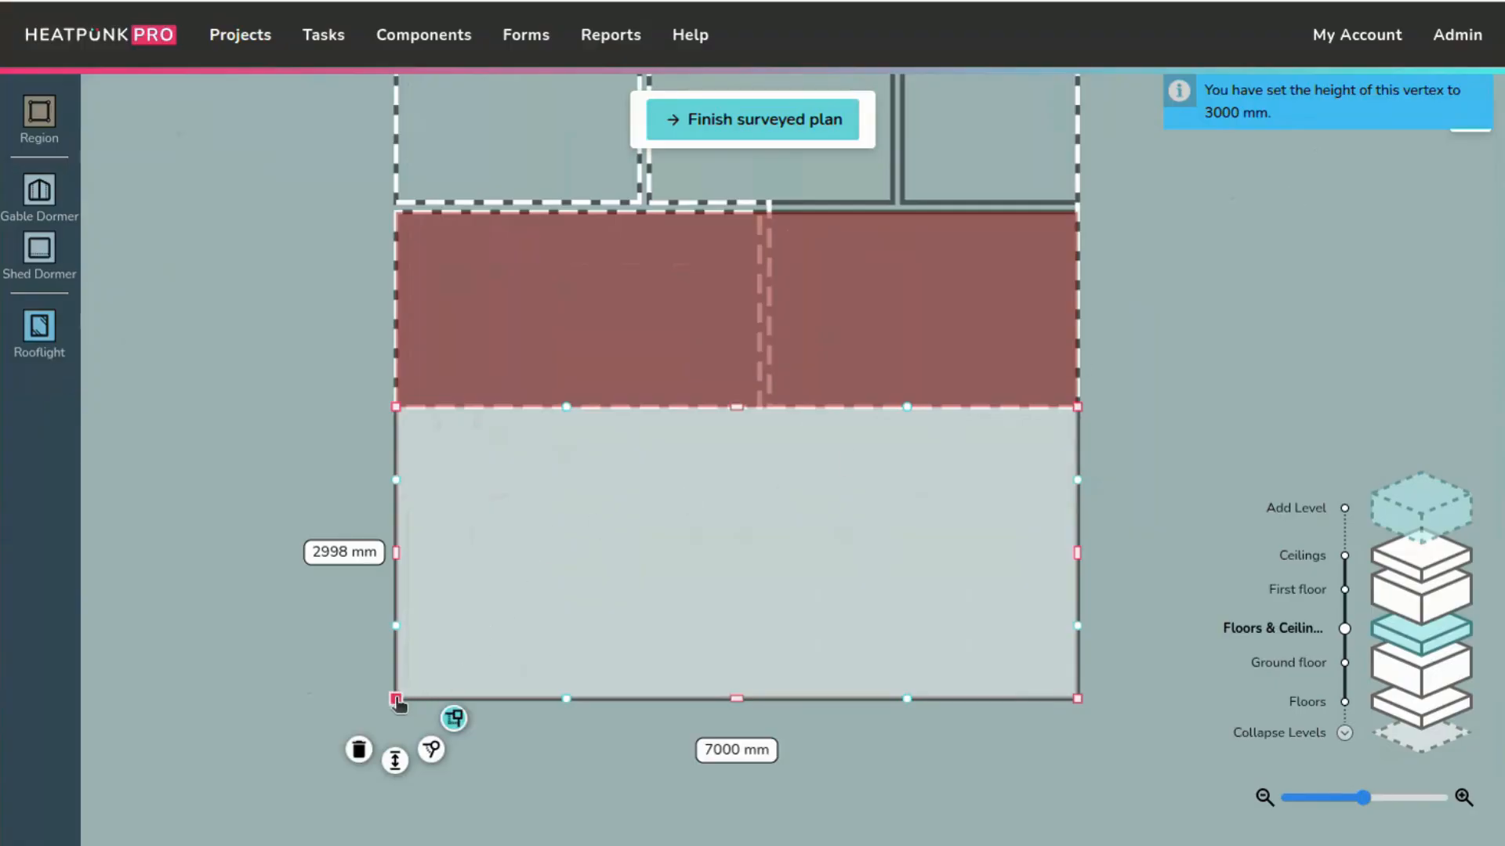
pyautogui.click(395, 760)
pyautogui.write('2400')
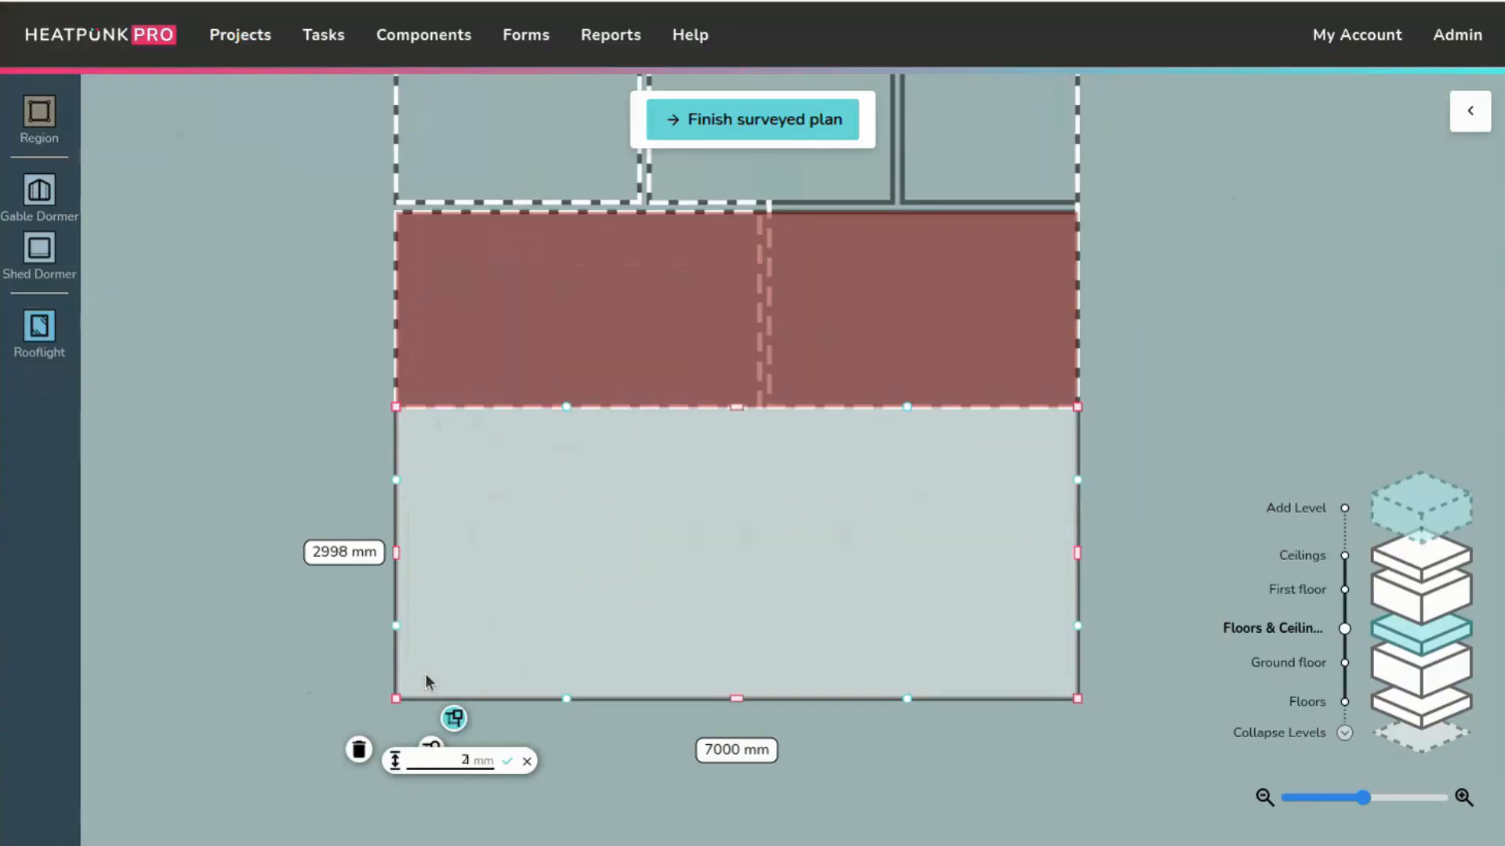
pyautogui.click(507, 760)
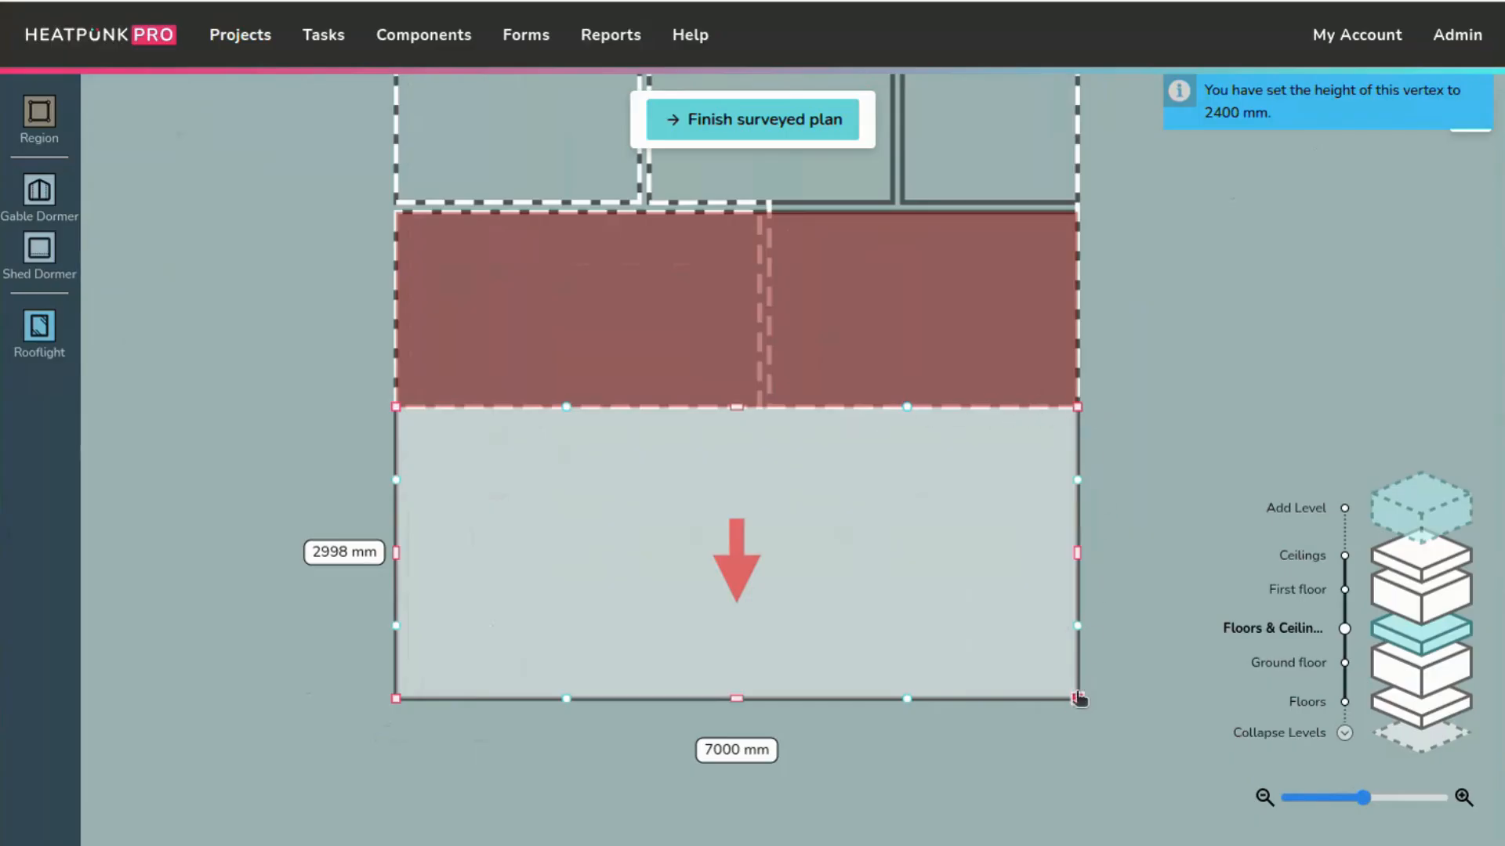
pyautogui.click(345, 686)
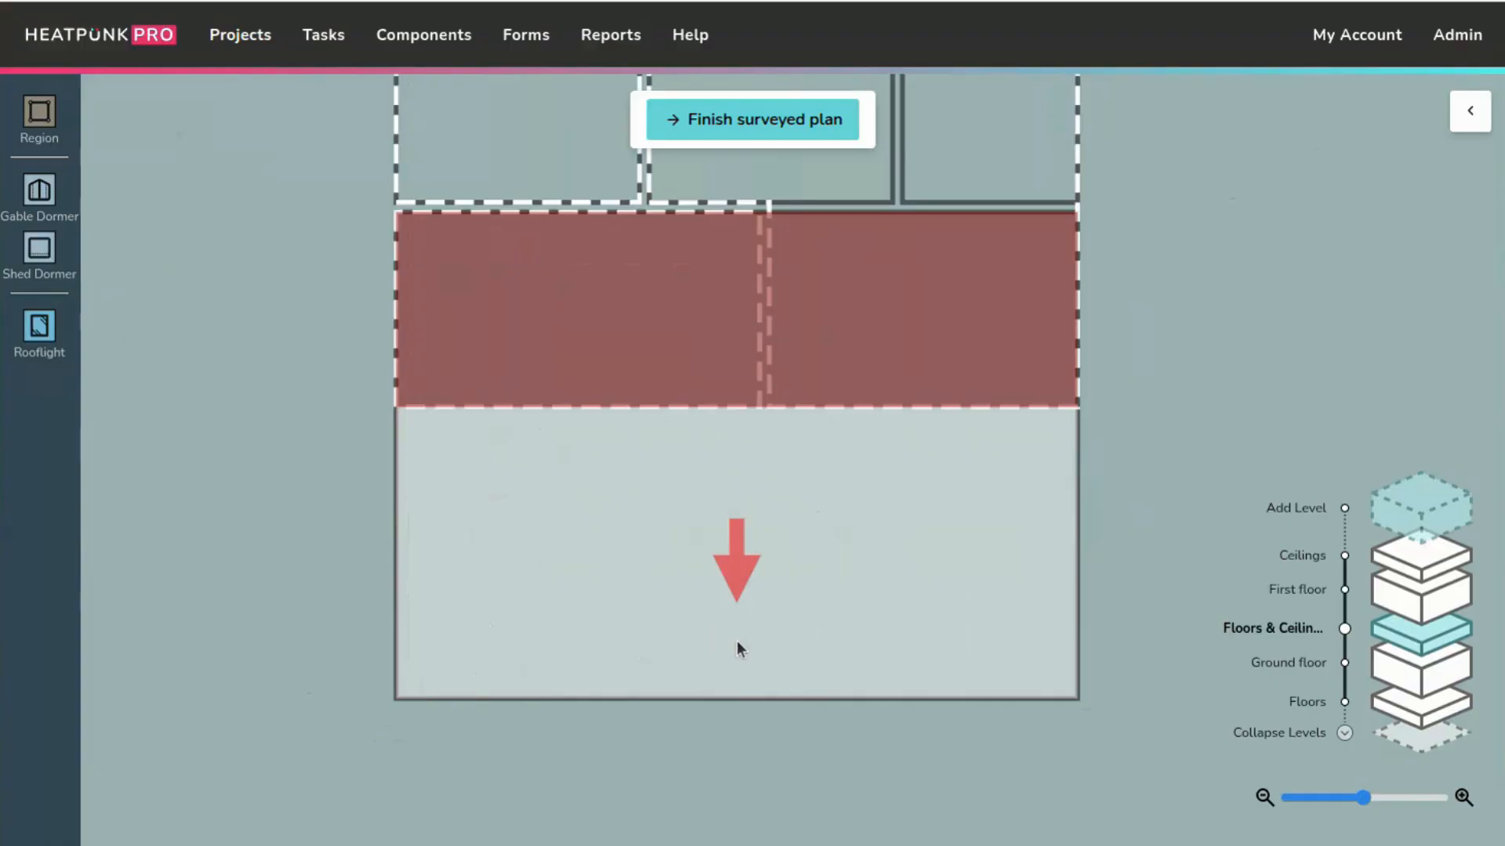
# - Place a rooflight about 992 by 1468 mm in plan on the left of the sloped region and apply its dimensions with Roof aspect
pyautogui.moveTo(39, 325); pyautogui.dragTo(553, 596)
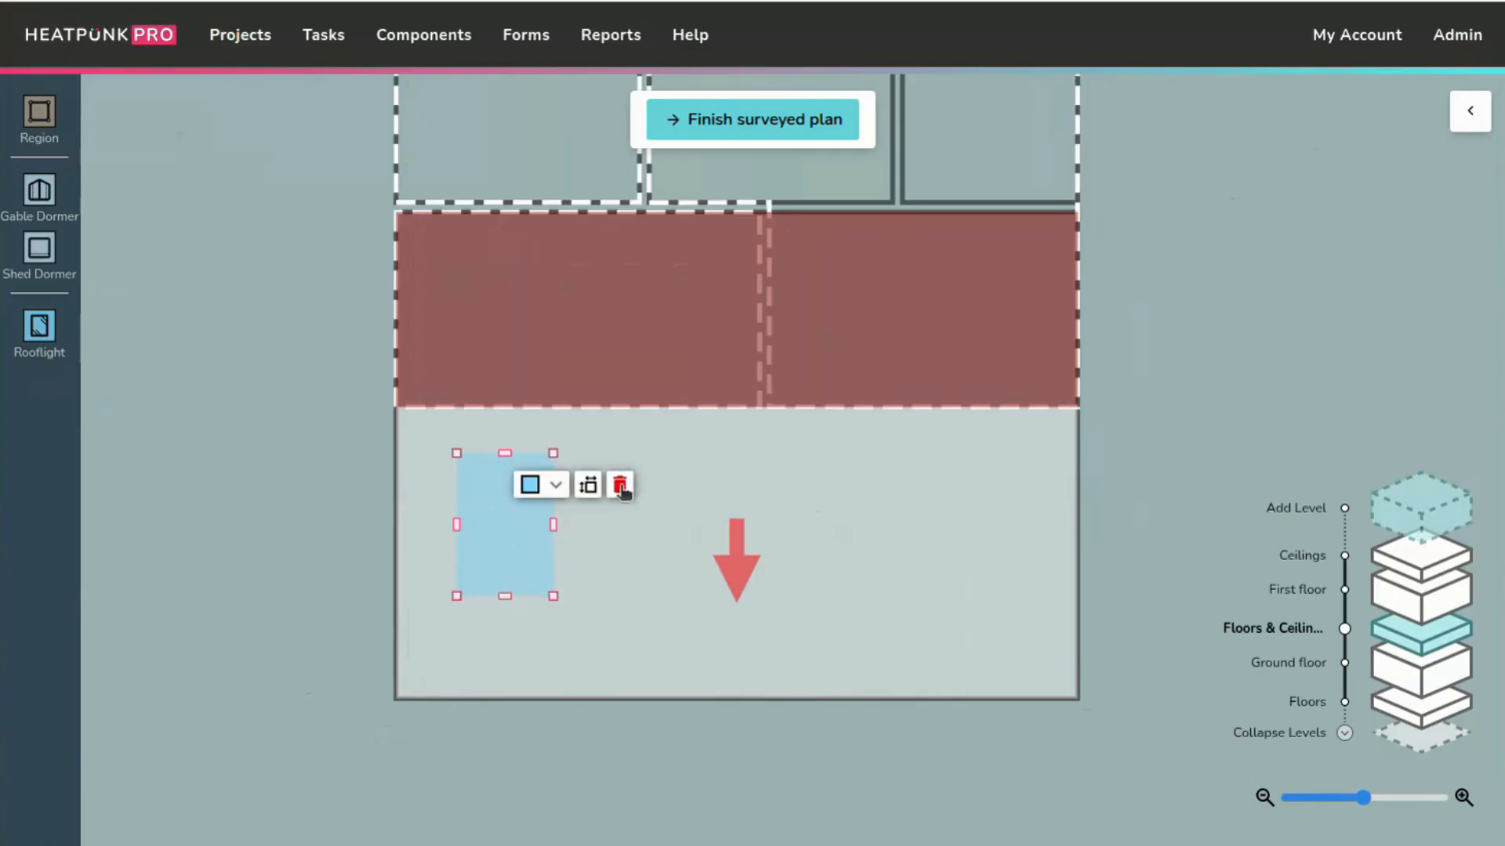
pyautogui.click(584, 492)
pyautogui.click(701, 487)
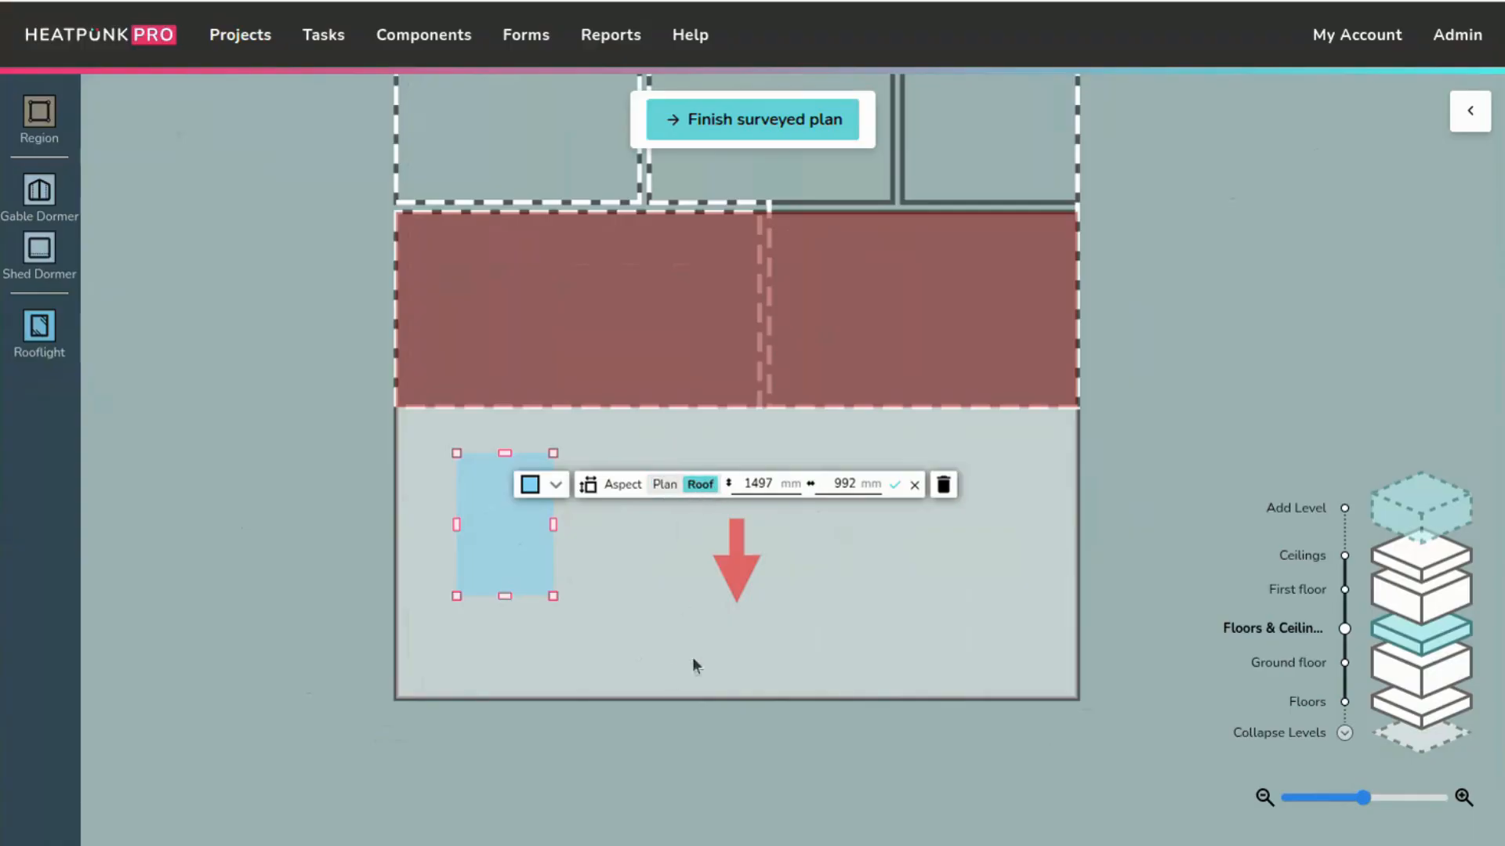
pyautogui.click(895, 485)
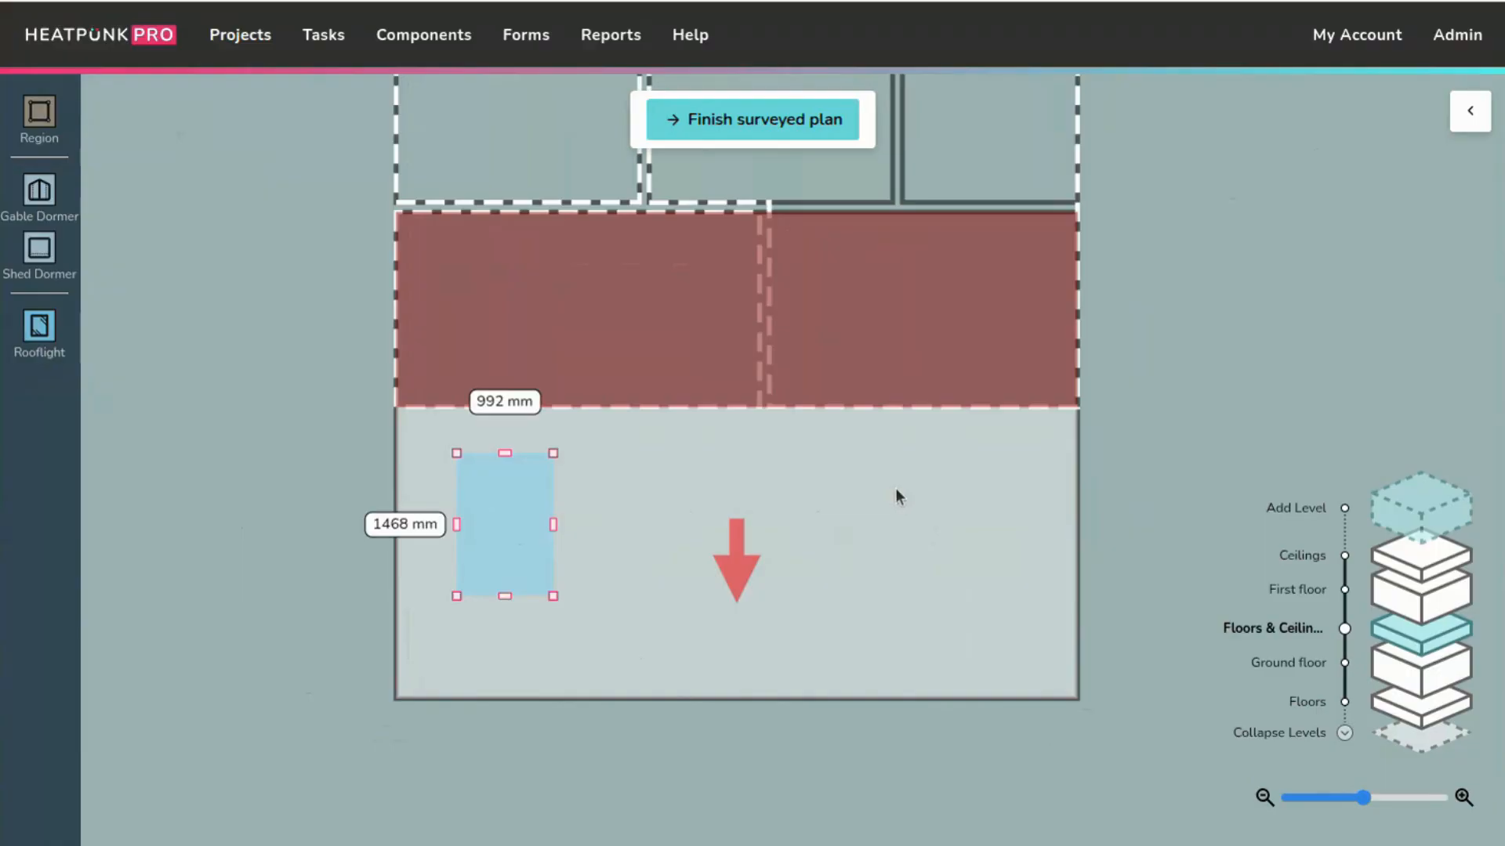
pyautogui.click(1126, 482)
# - On the top Ceilings level, add a region about 1514 by 2500 mm in Bedroom 3's lower-left corner beside the bathroom
pyautogui.scroll(-1, 802, 591)
pyautogui.scroll(-1, 921, 579)
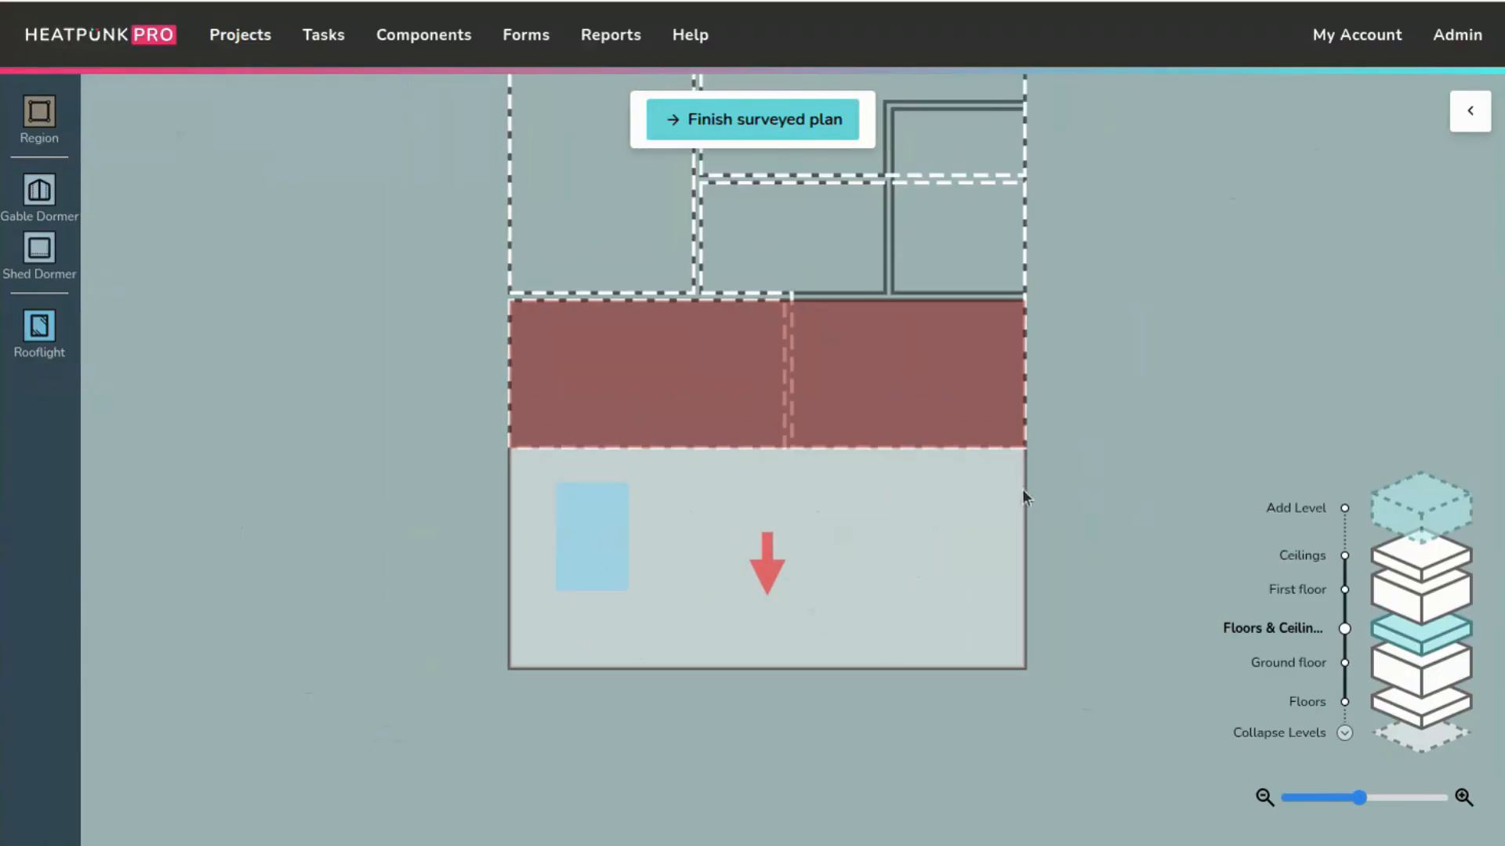
pyautogui.moveTo(1023, 495); pyautogui.dragTo(981, 511)
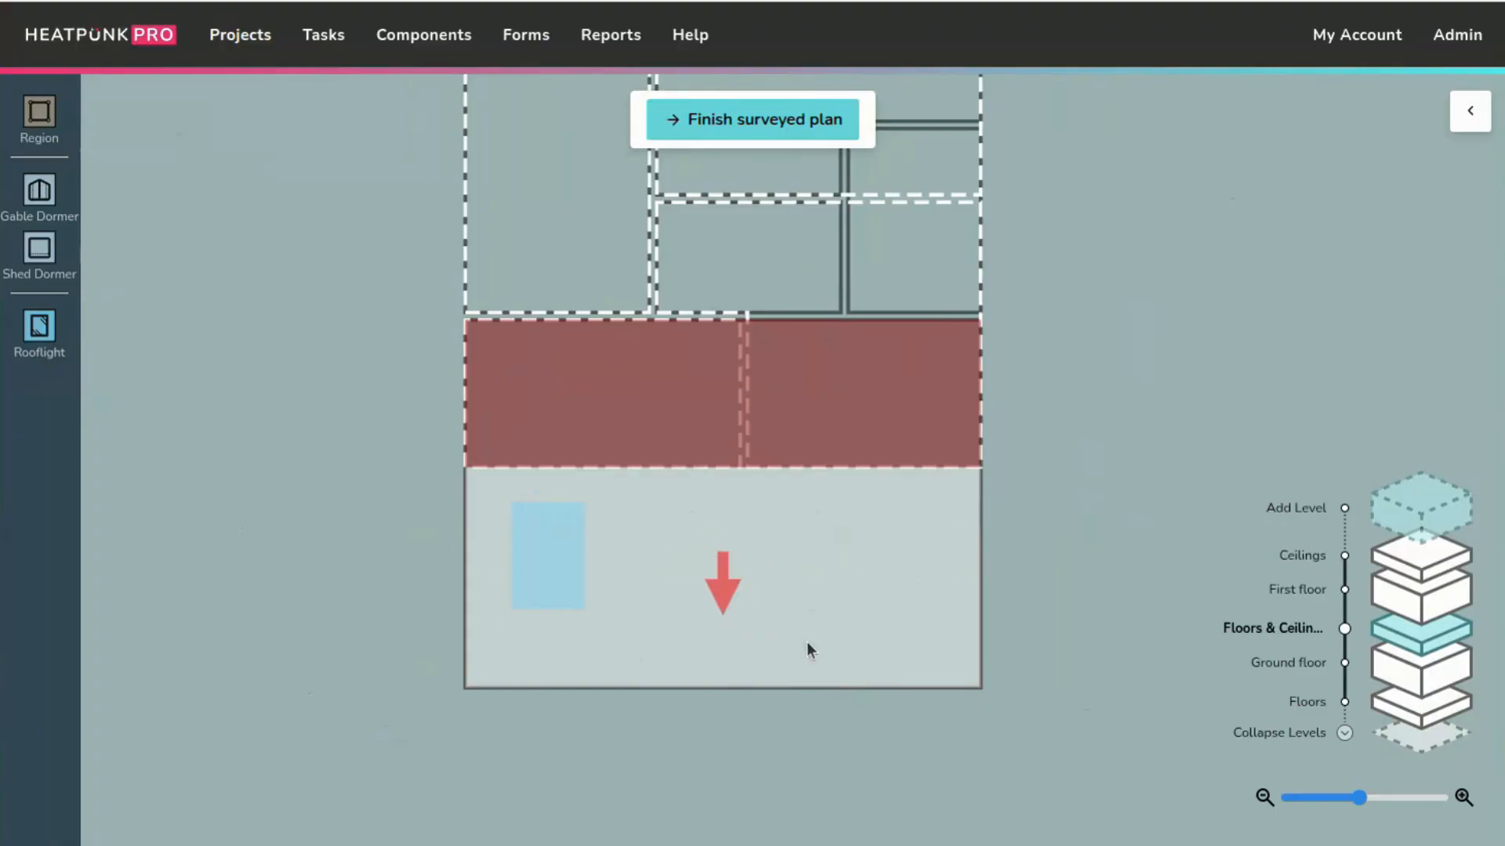
pyautogui.click(1365, 601)
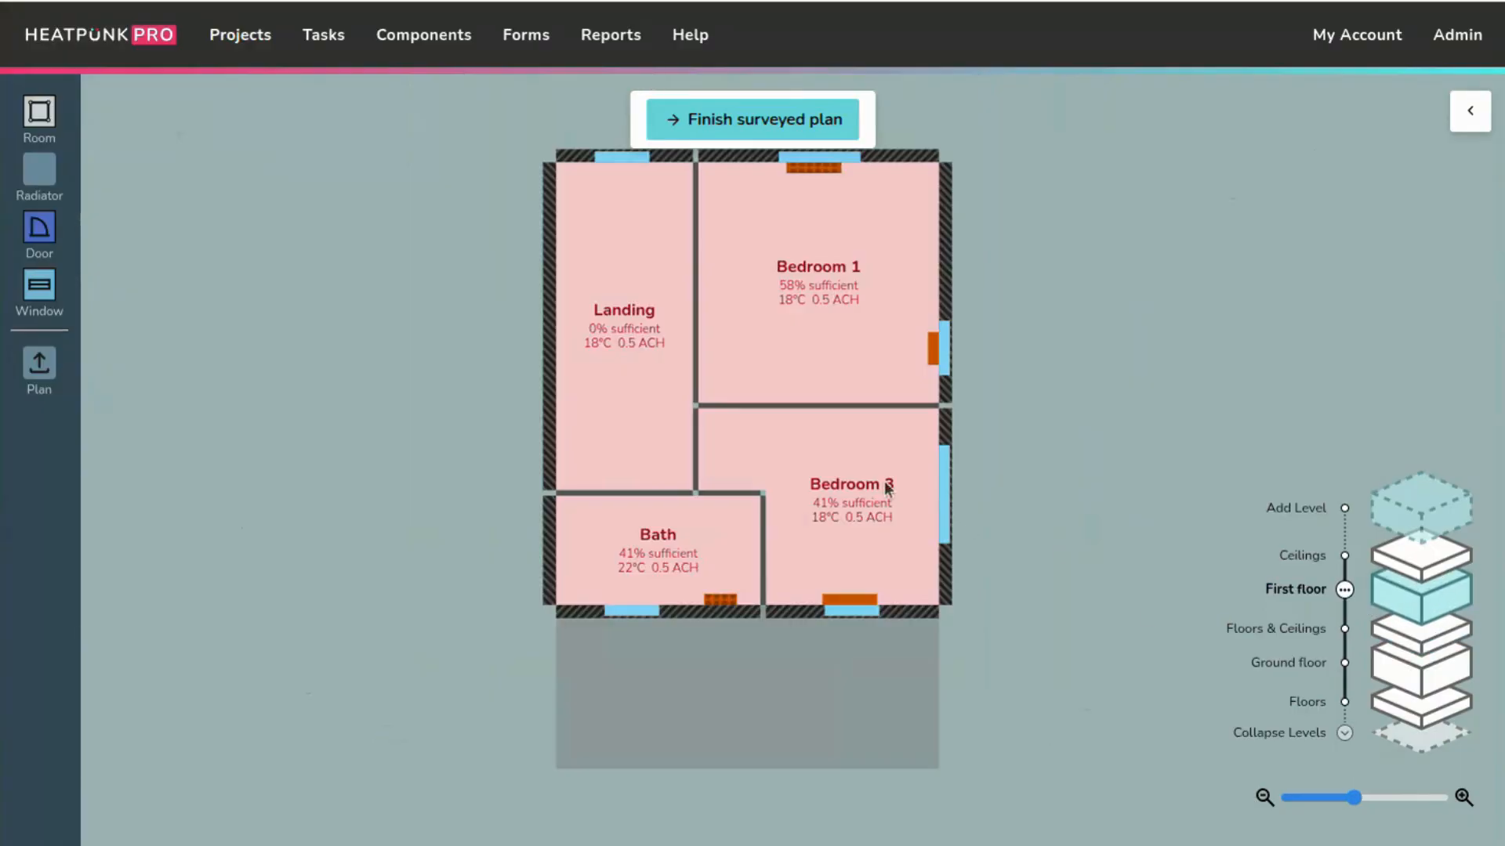
pyautogui.click(1398, 566)
pyautogui.moveTo(798, 594); pyautogui.dragTo(743, 567)
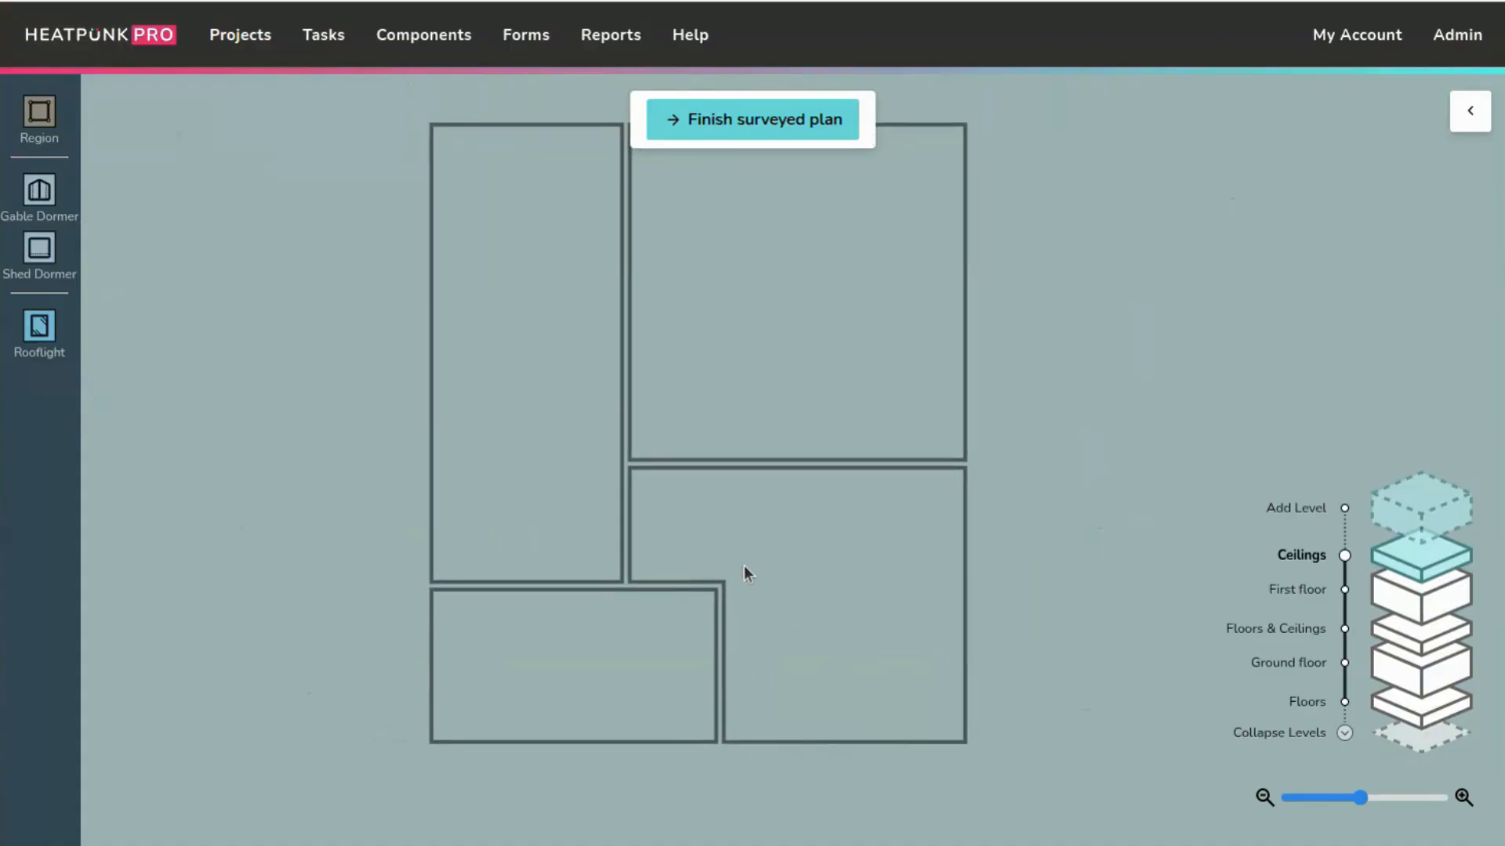
pyautogui.moveTo(65, 129); pyautogui.dragTo(818, 638)
pyautogui.moveTo(913, 647); pyautogui.dragTo(839, 648)
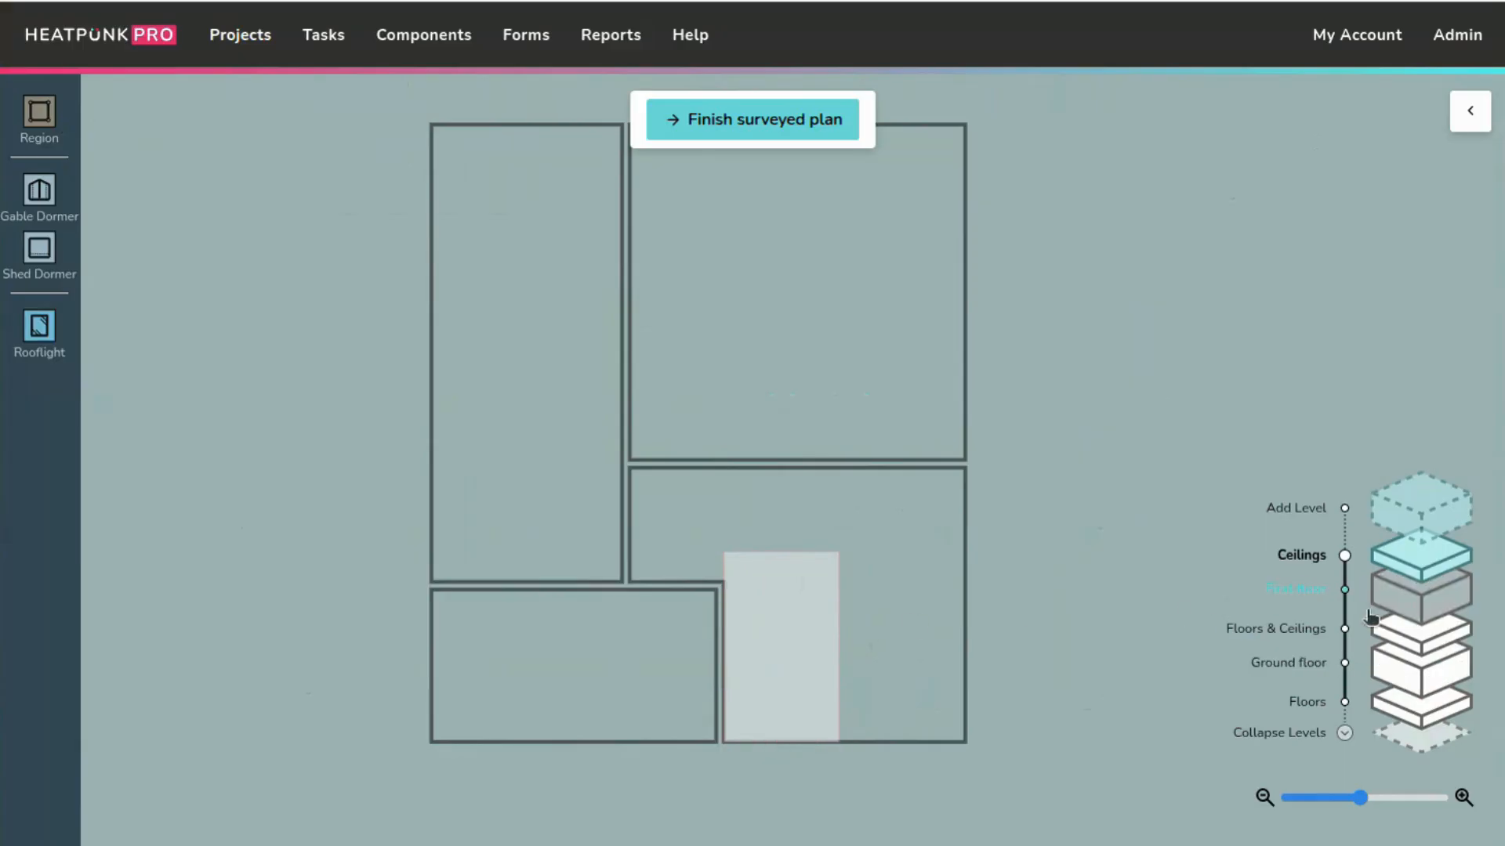
# - Check the length of Bedroom 3's lower external wall on the first floor
pyautogui.click(1236, 600)
pyautogui.scroll(3, 853, 632)
pyautogui.click(784, 517)
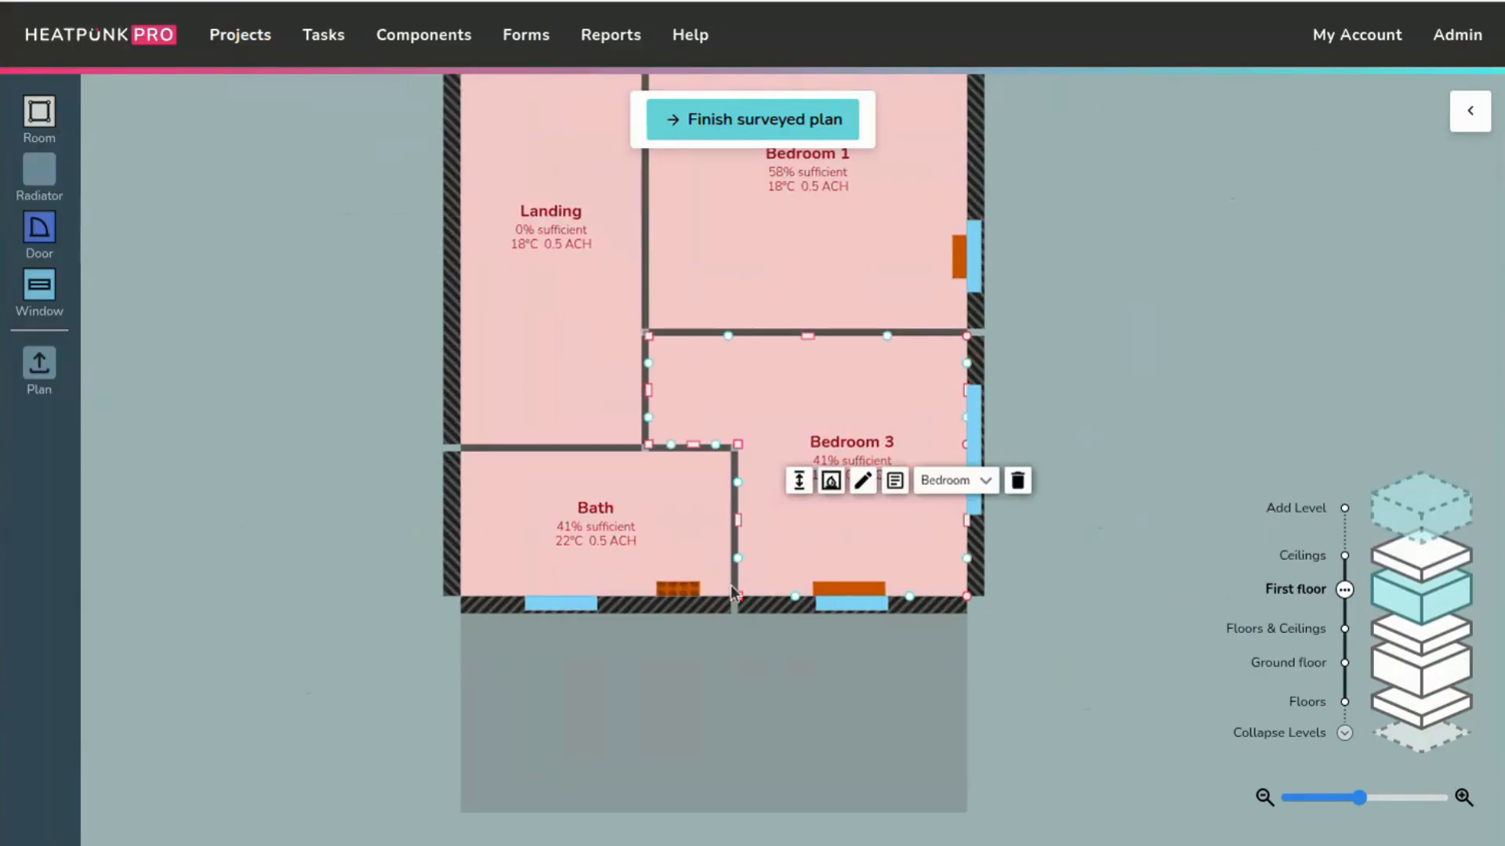
pyautogui.click(737, 596)
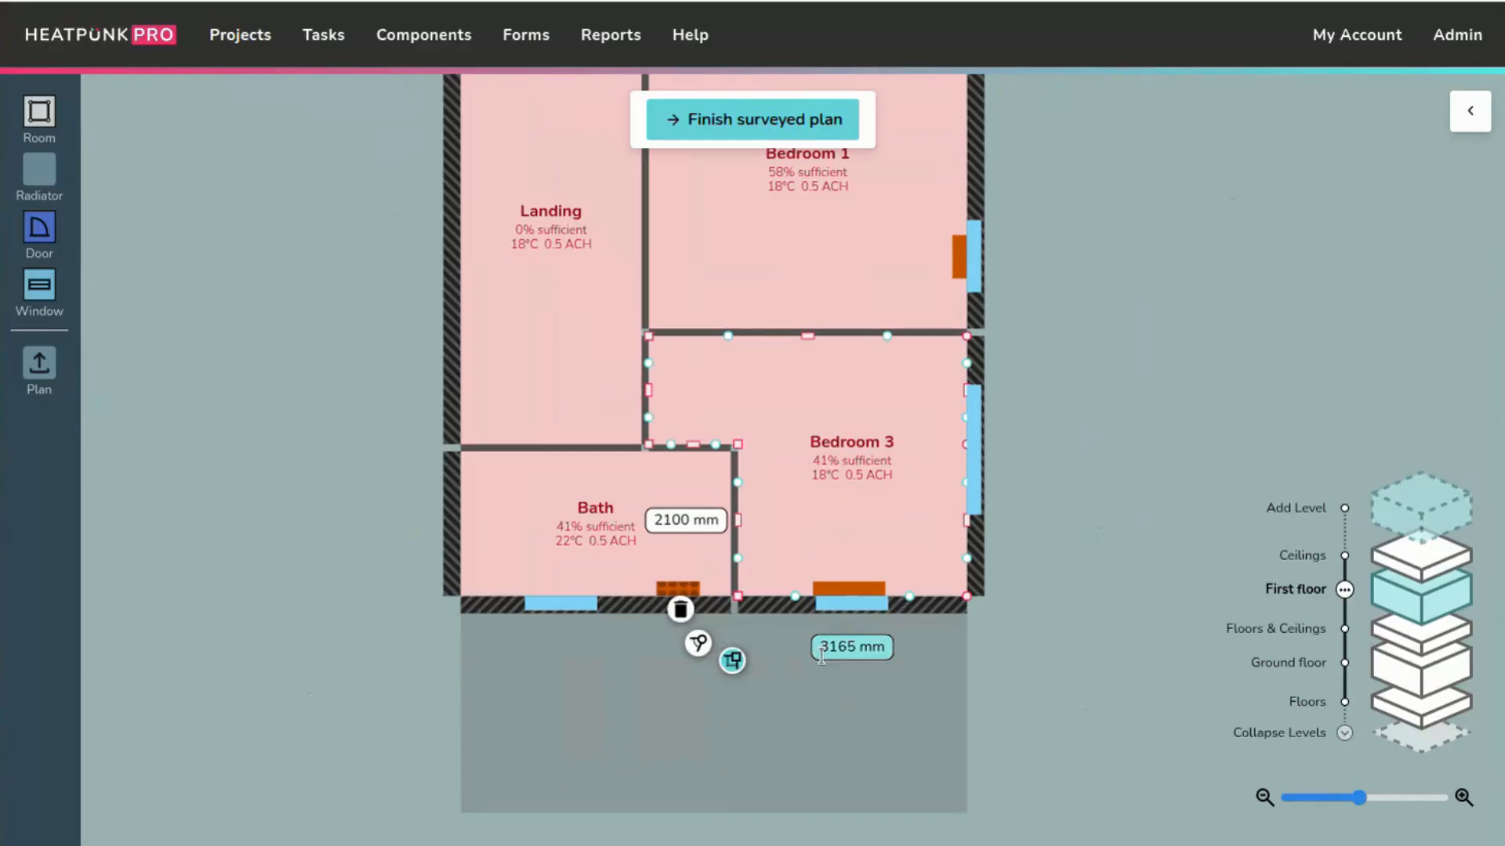
# - Back on the Ceilings level, set the width of the Bedroom 3 ceiling region to 1550 mm
pyautogui.click(1417, 584)
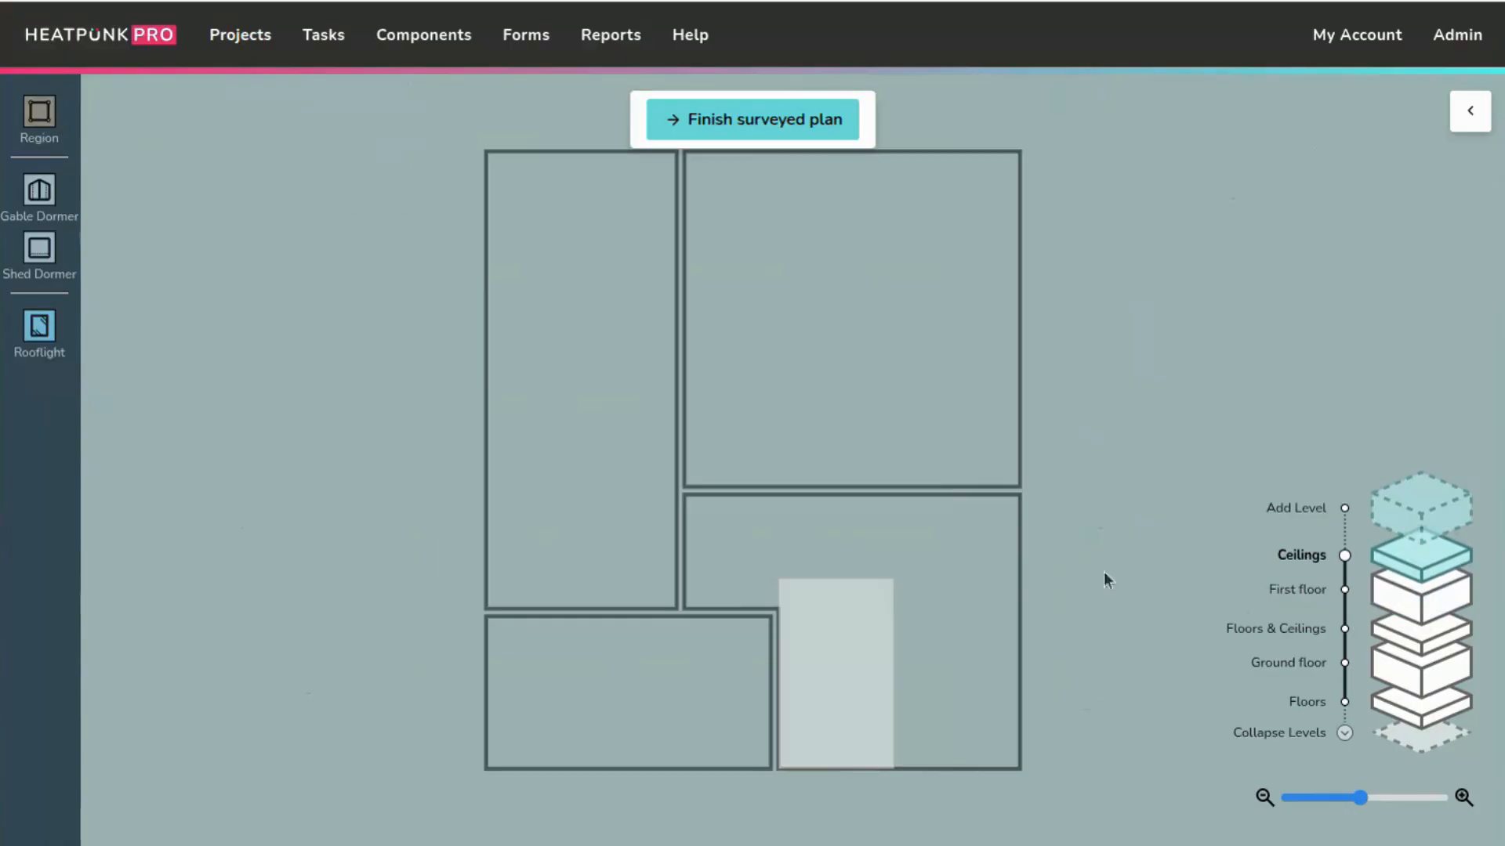
pyautogui.click(872, 646)
pyautogui.scroll(-3, 980, 722)
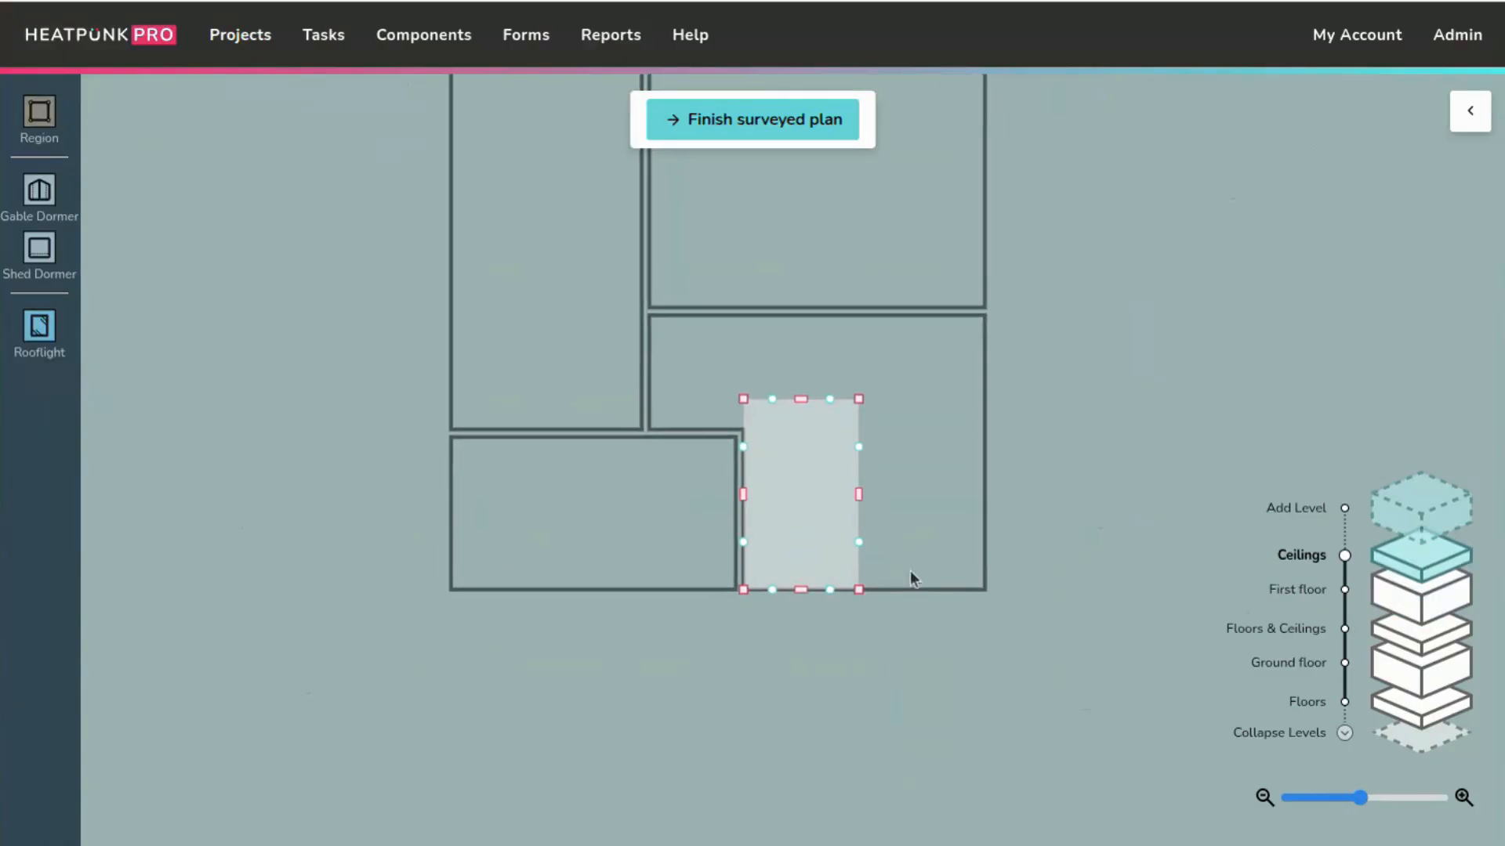
pyautogui.click(859, 590)
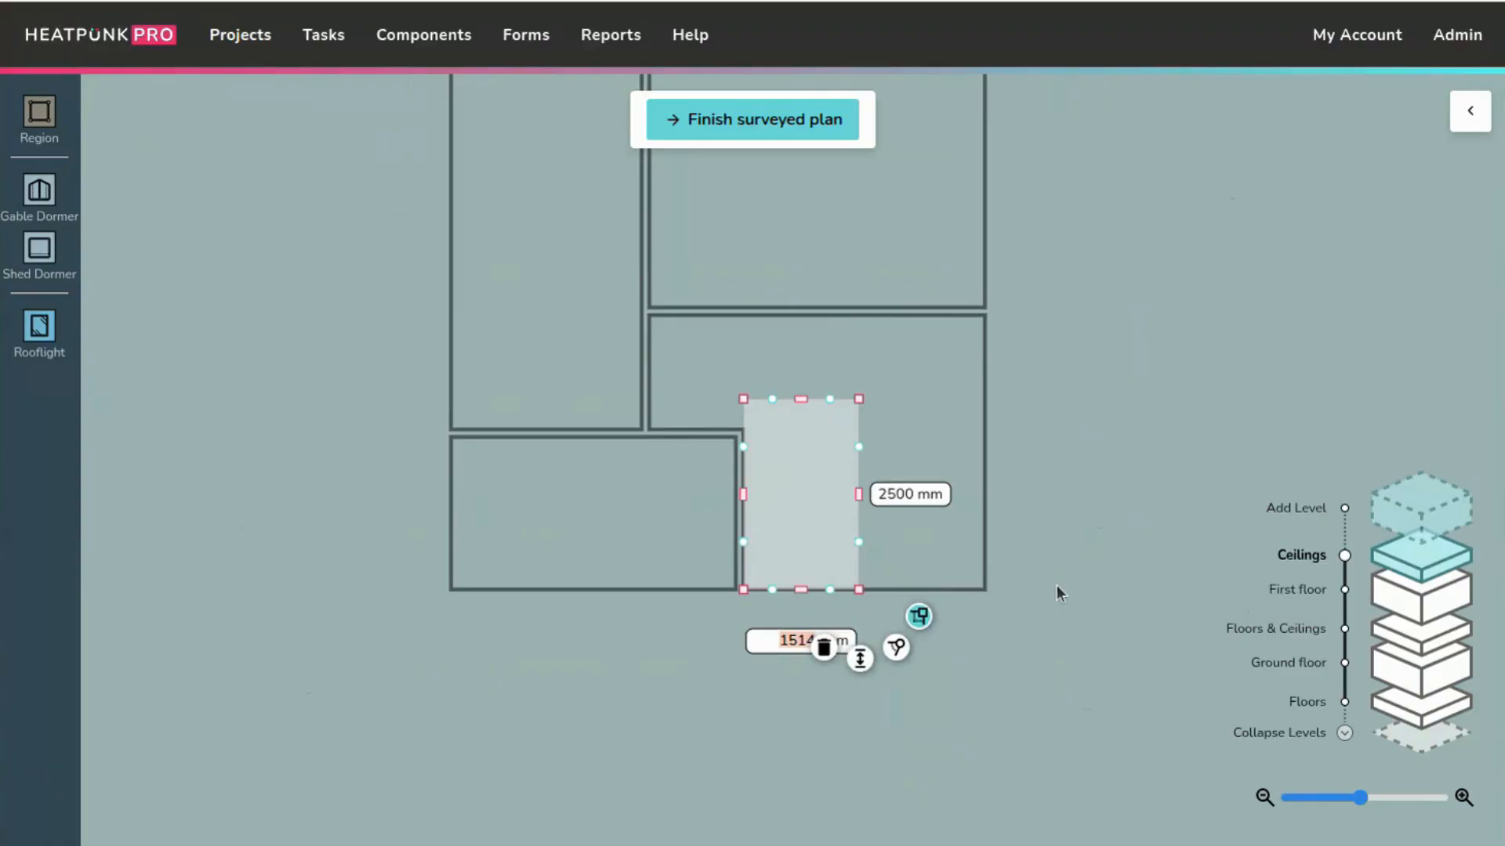
pyautogui.write('1550')
pyautogui.press('Return')
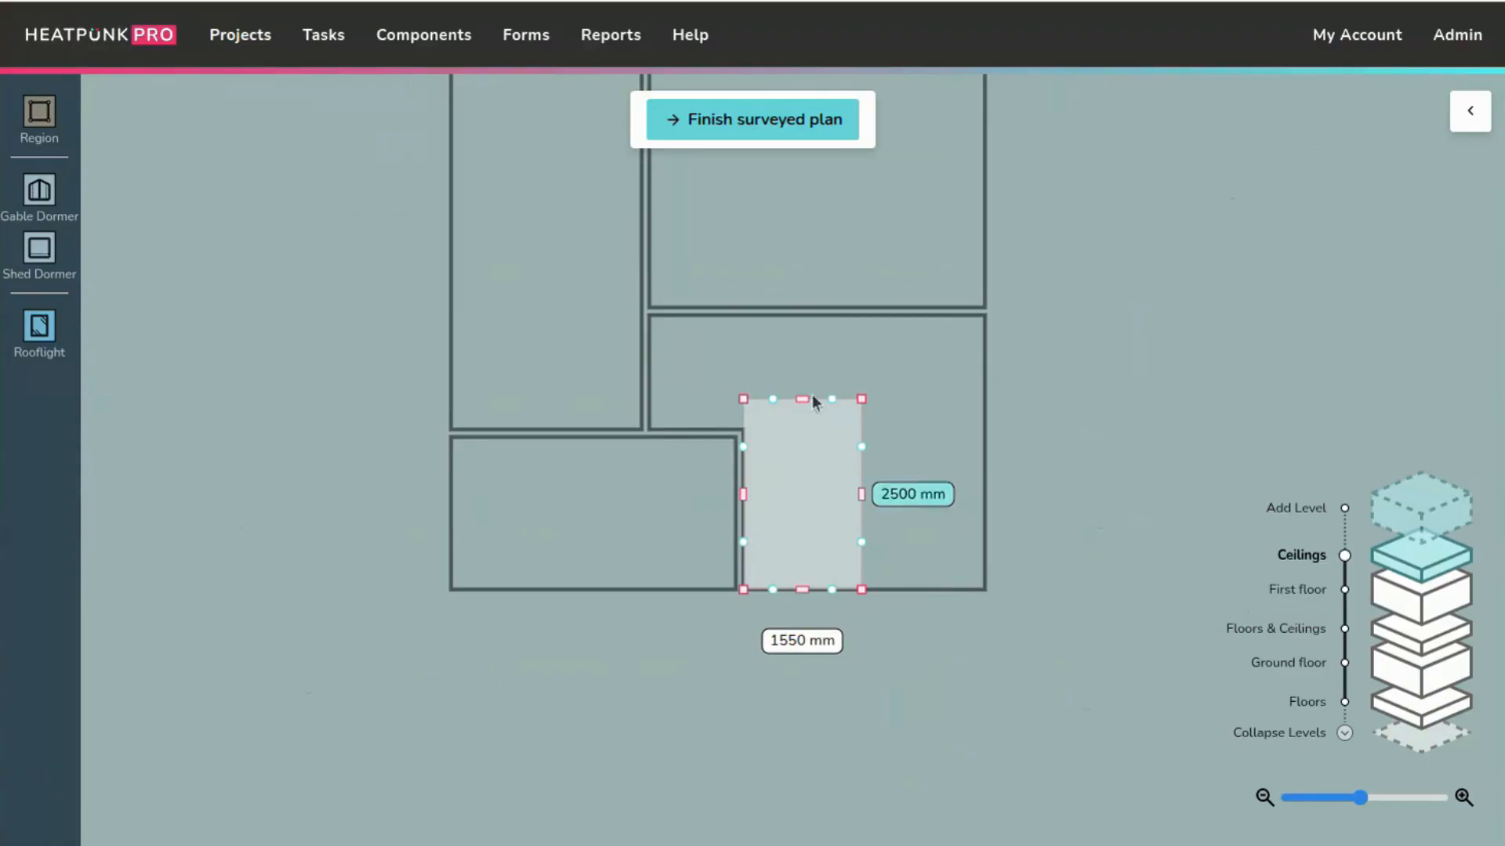
# - Add a second ceiling region in Bedroom 3's lower-right corner, adjoining the first and trimmed to the right external wall
pyautogui.moveTo(39, 113); pyautogui.dragTo(943, 480)
pyautogui.scroll(3, 946, 480)
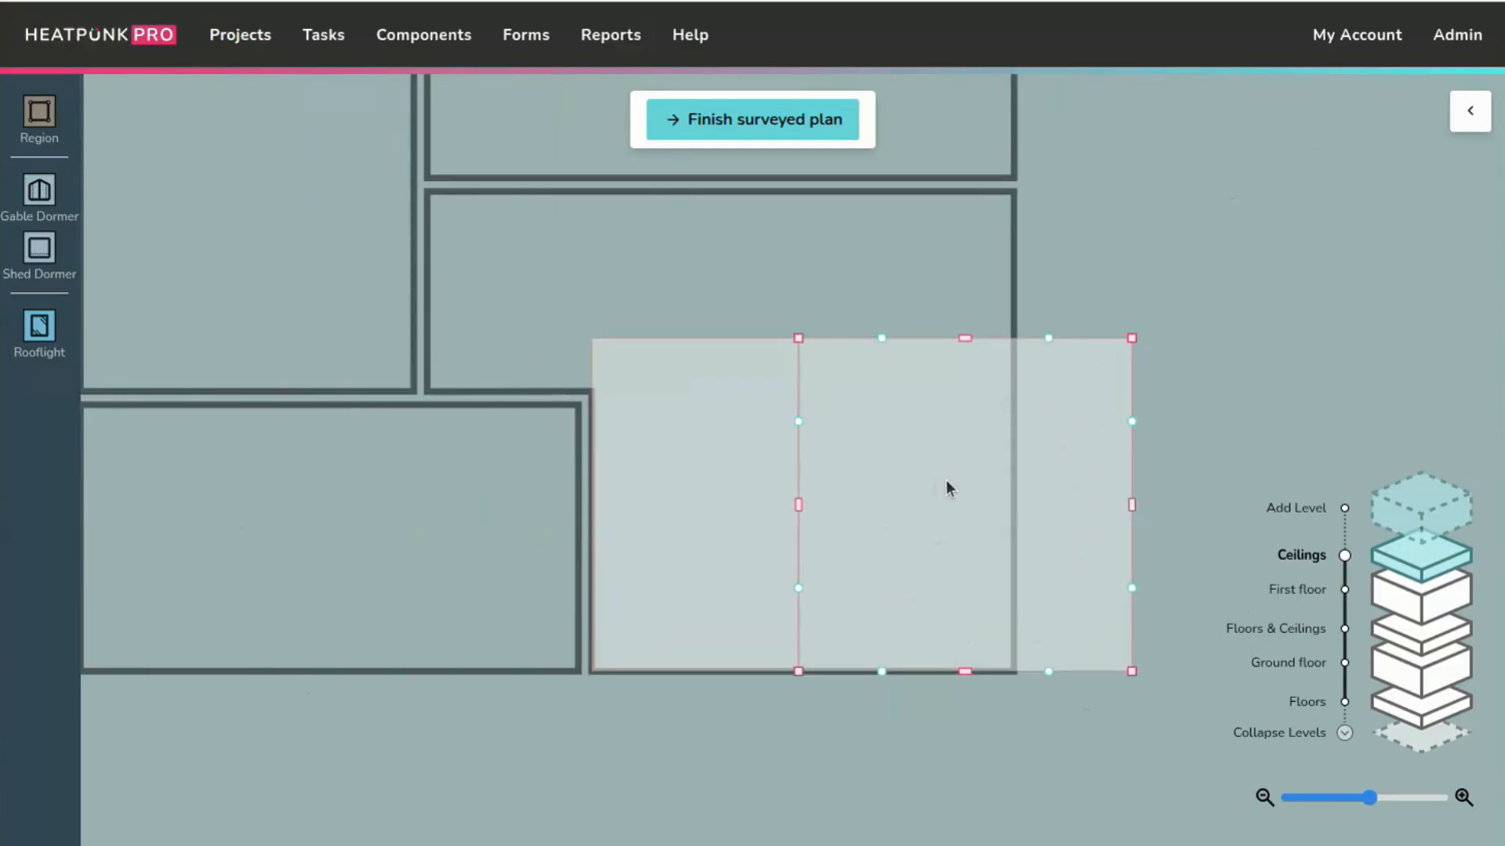
pyautogui.moveTo(1128, 503); pyautogui.dragTo(1011, 510)
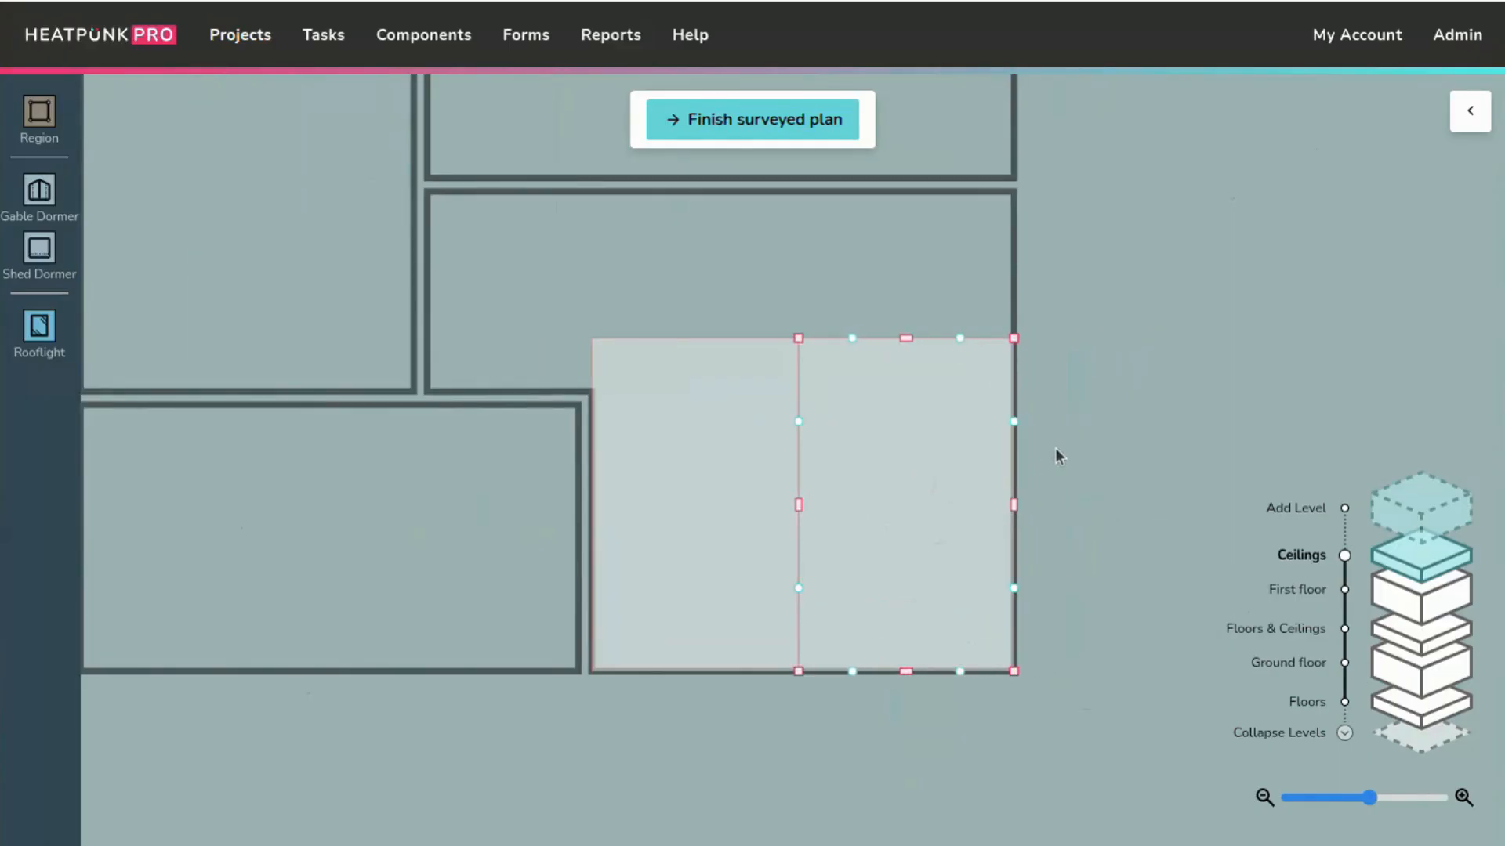
pyautogui.click(1055, 448)
# - Shorten both lower Bedroom 3 ceiling regions to 2100 mm, level with the bathroom's upper wall
pyautogui.click(670, 435)
pyautogui.scroll(3, 669, 435)
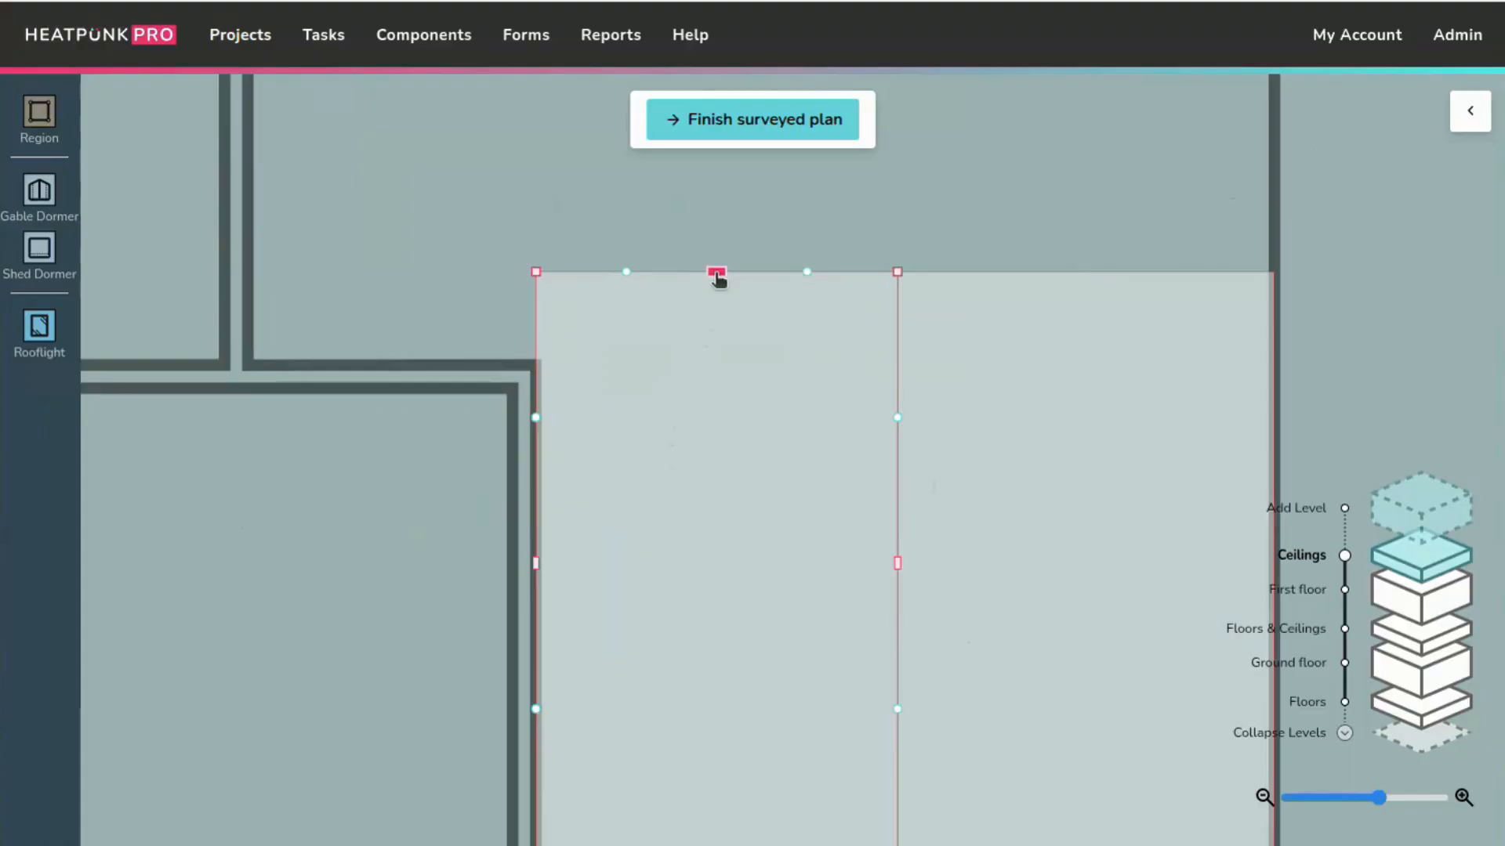
pyautogui.moveTo(717, 276); pyautogui.dragTo(715, 362)
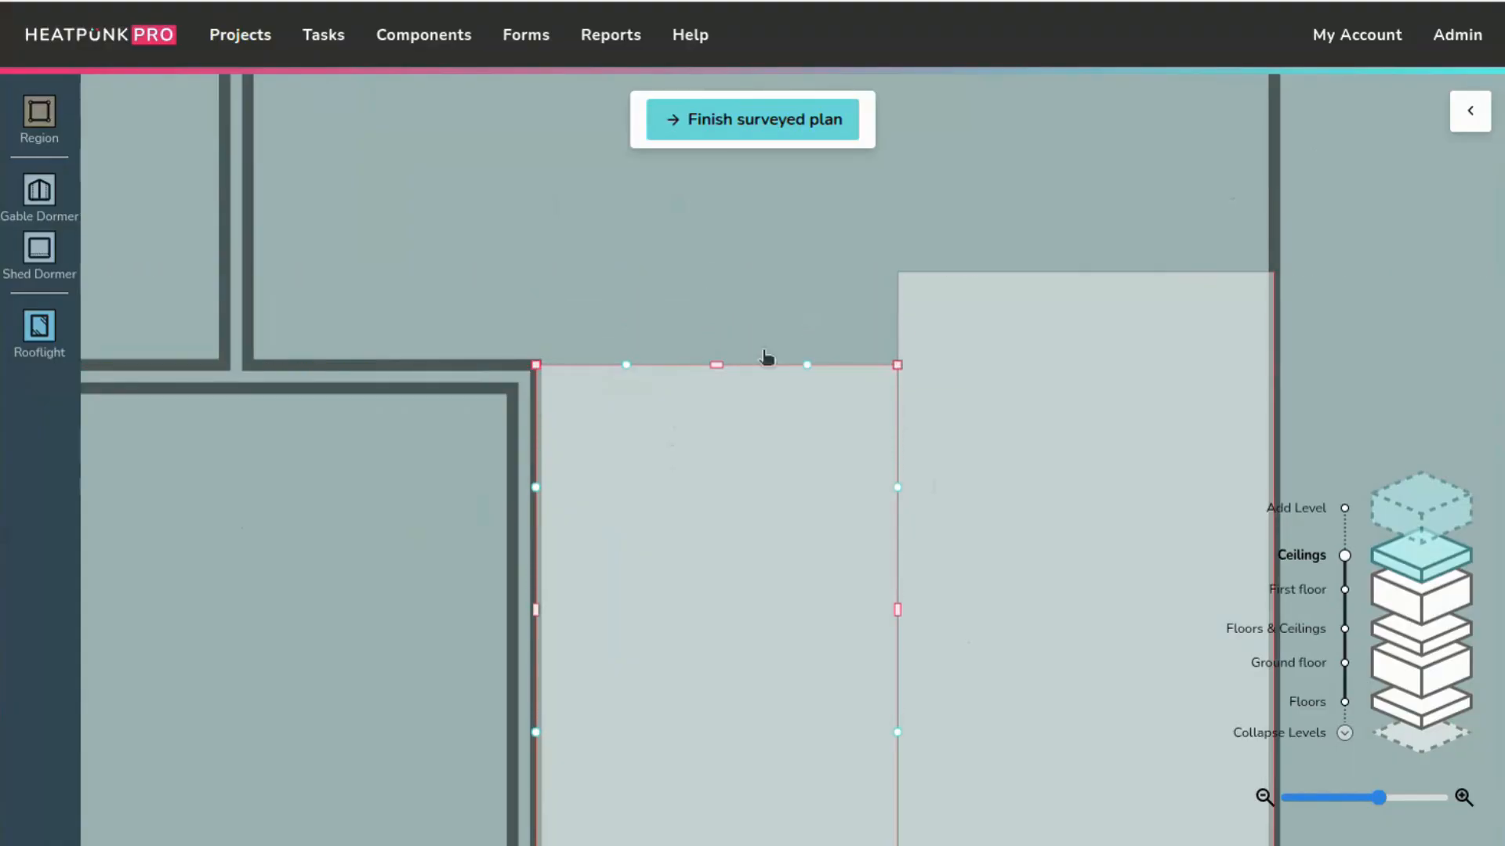
pyautogui.click(1082, 282)
pyautogui.moveTo(1084, 274); pyautogui.dragTo(1153, 364)
pyautogui.scroll(-3, 1087, 367)
pyautogui.moveTo(1236, 316); pyautogui.dragTo(1197, 384)
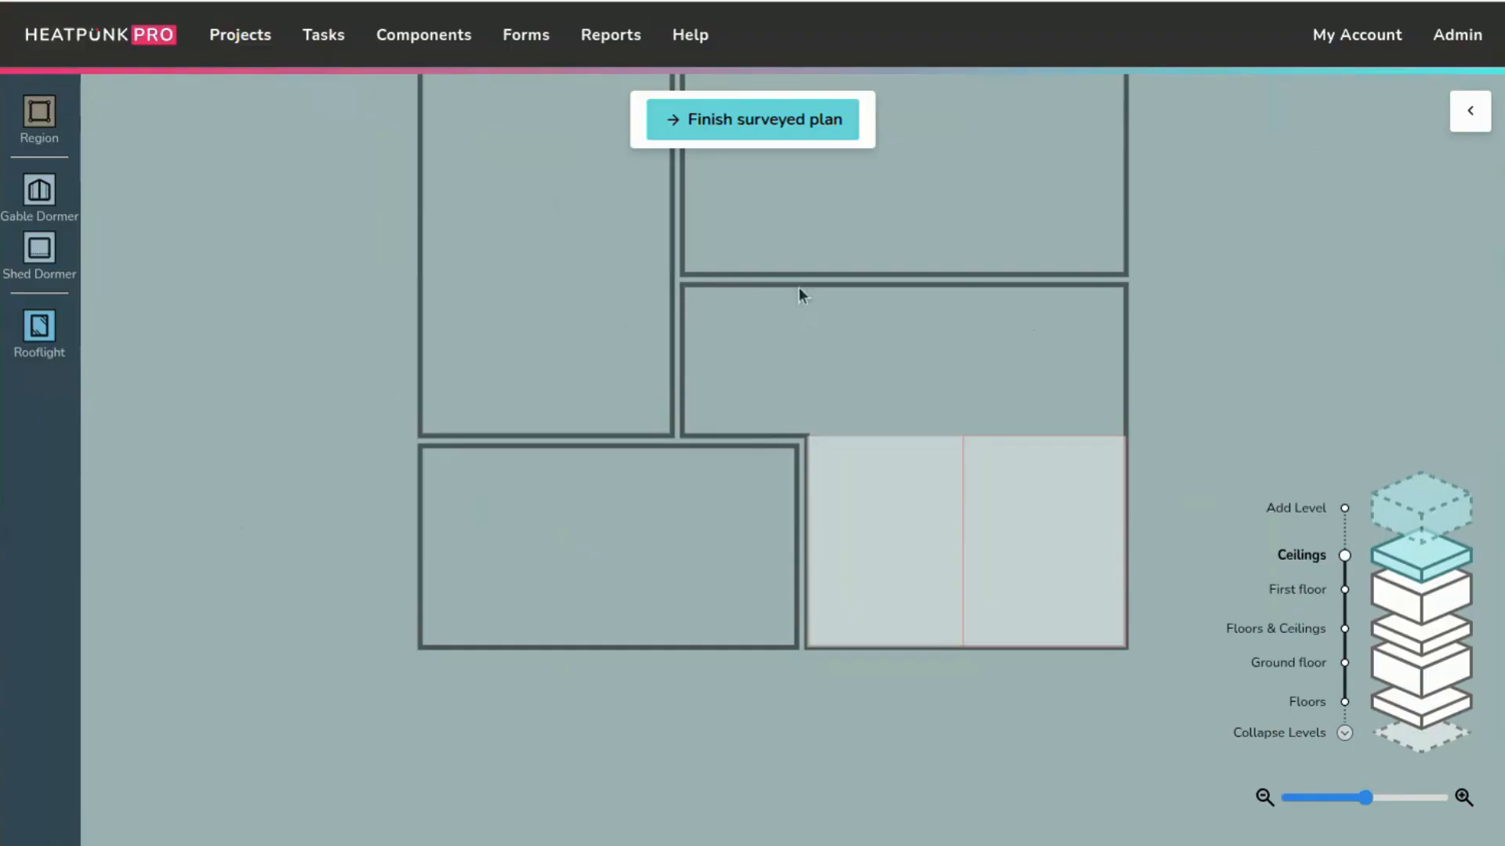
# - Add a ceiling region covering the upper part of Bedroom 3 across its full width, down to the two lower regions
pyautogui.click(39, 113)
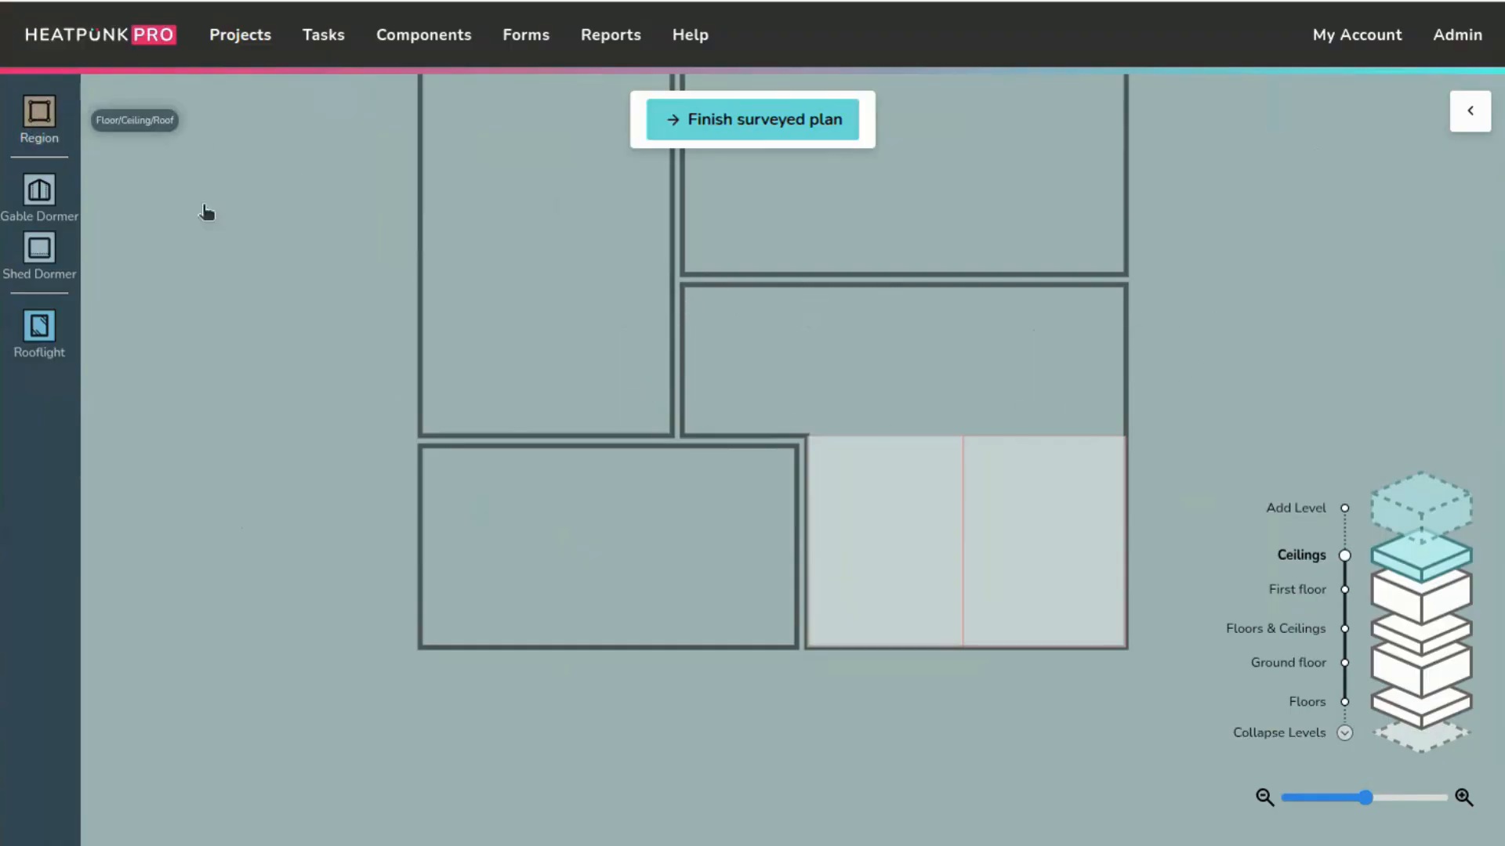
pyautogui.click(821, 423)
pyautogui.moveTo(808, 537); pyautogui.dragTo(836, 436)
pyautogui.moveTo(933, 378); pyautogui.dragTo(1159, 386)
pyautogui.click(1216, 387)
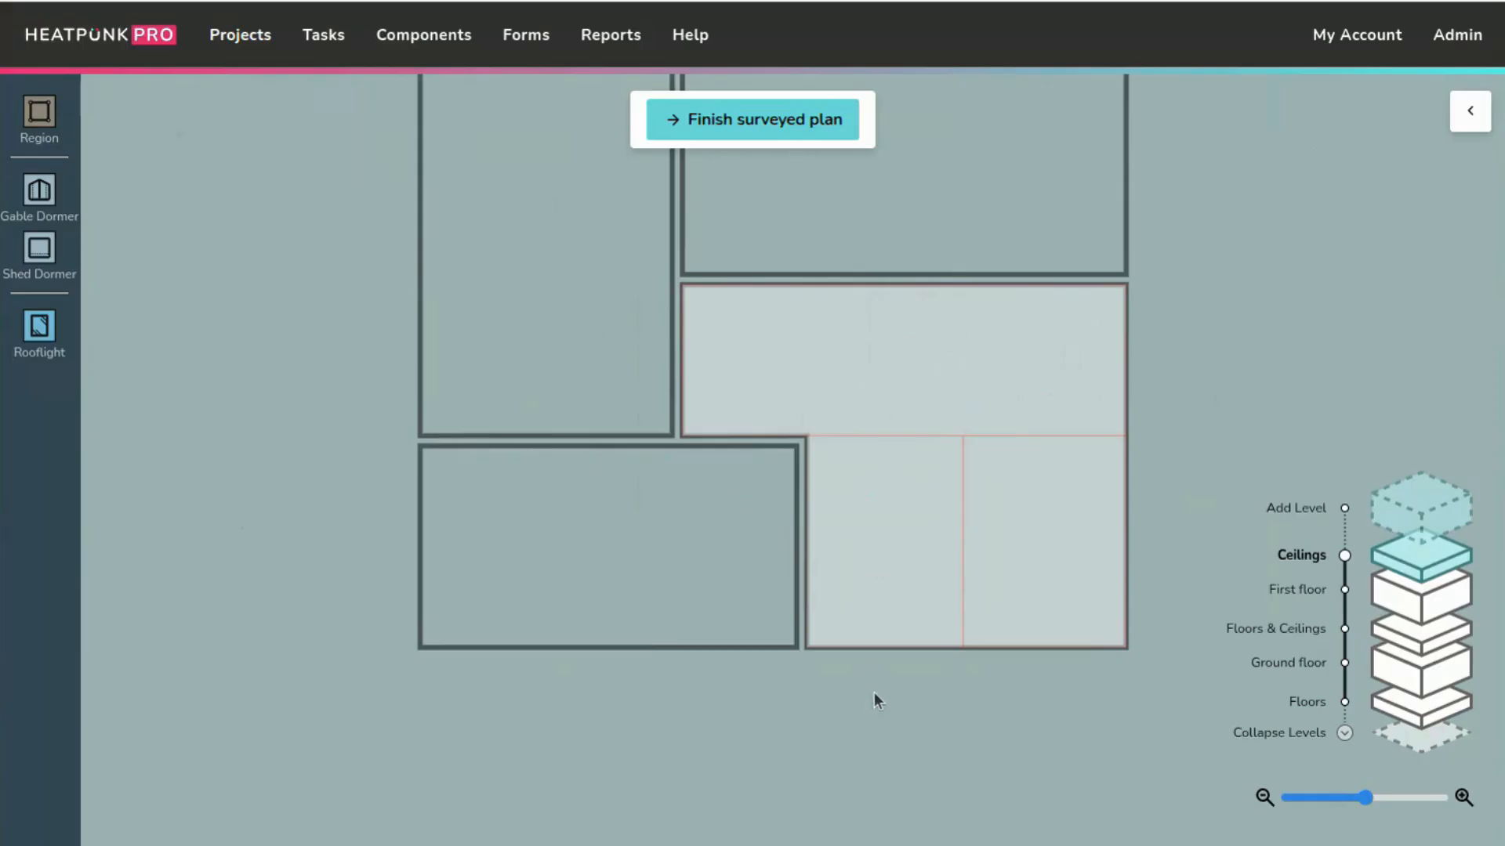
# - Slope Bedroom 3's lower-left ceiling region with vertex heights of 3000 mm at its upper-right corner and 2400 mm at its upper-left corner
pyautogui.click(830, 479)
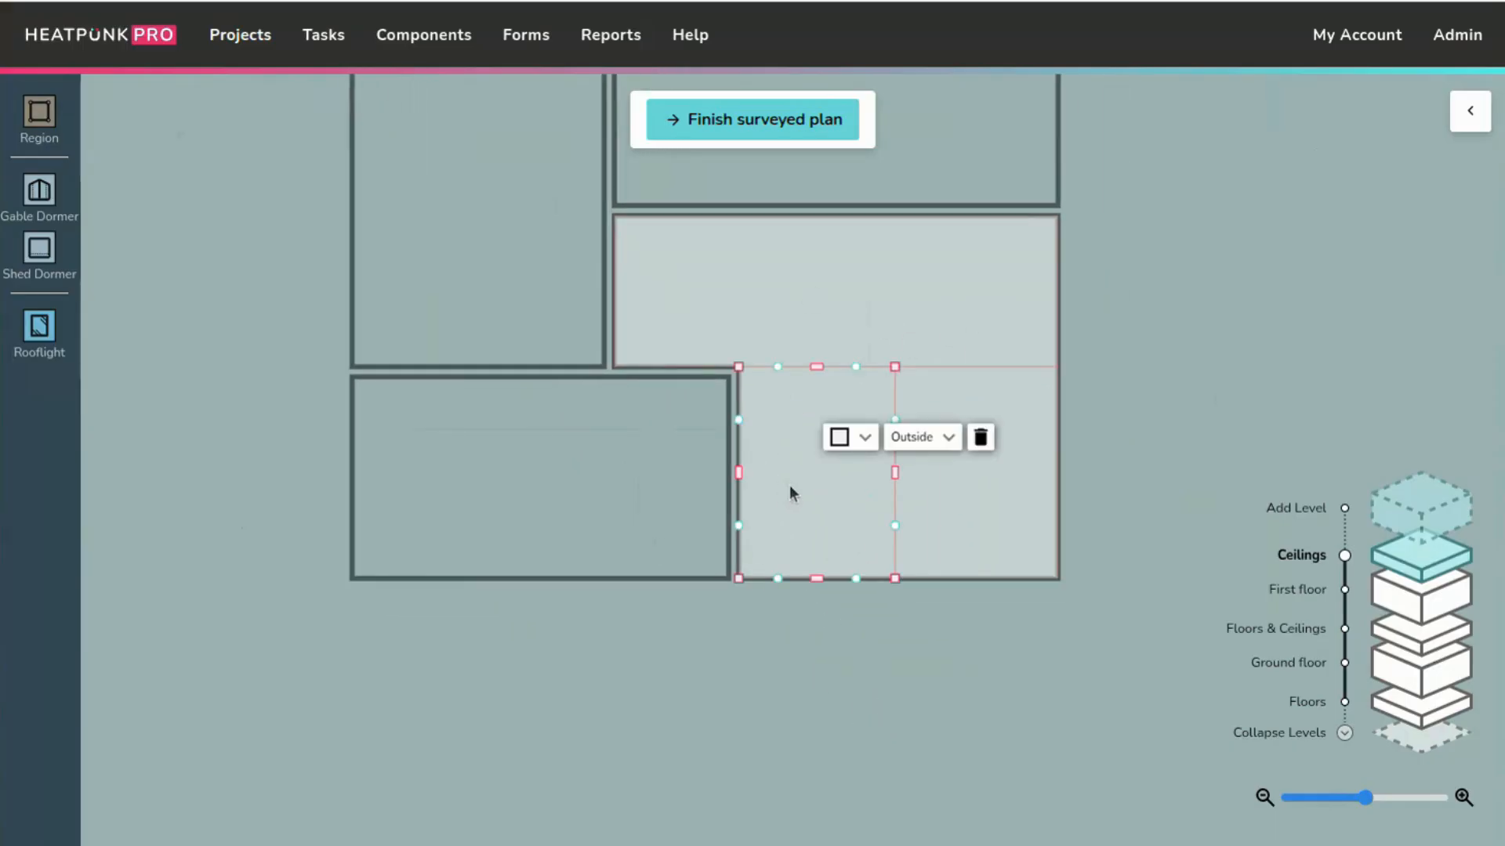
pyautogui.click(1067, 431)
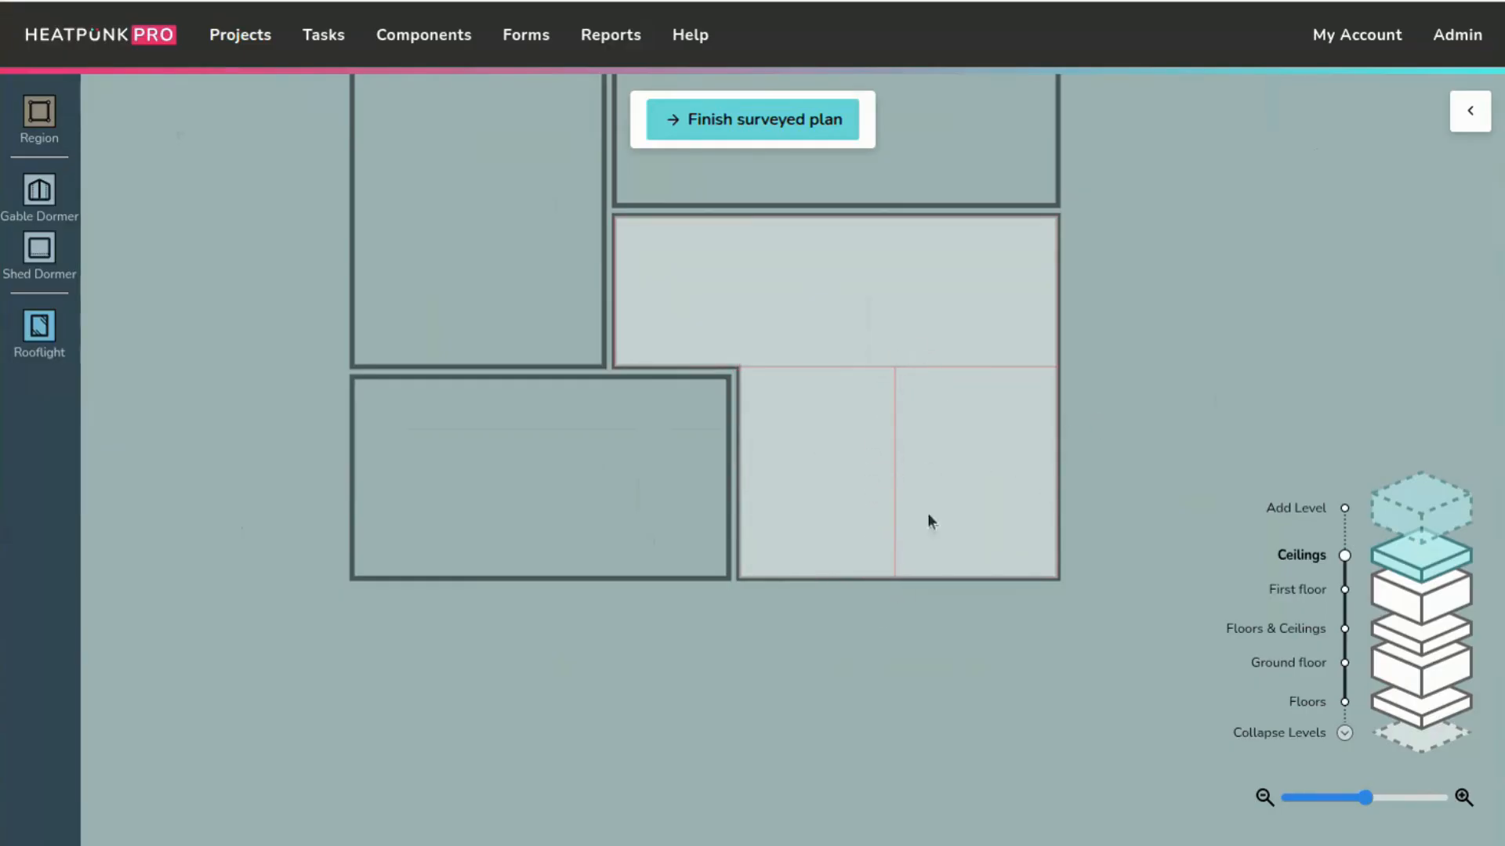
pyautogui.click(845, 433)
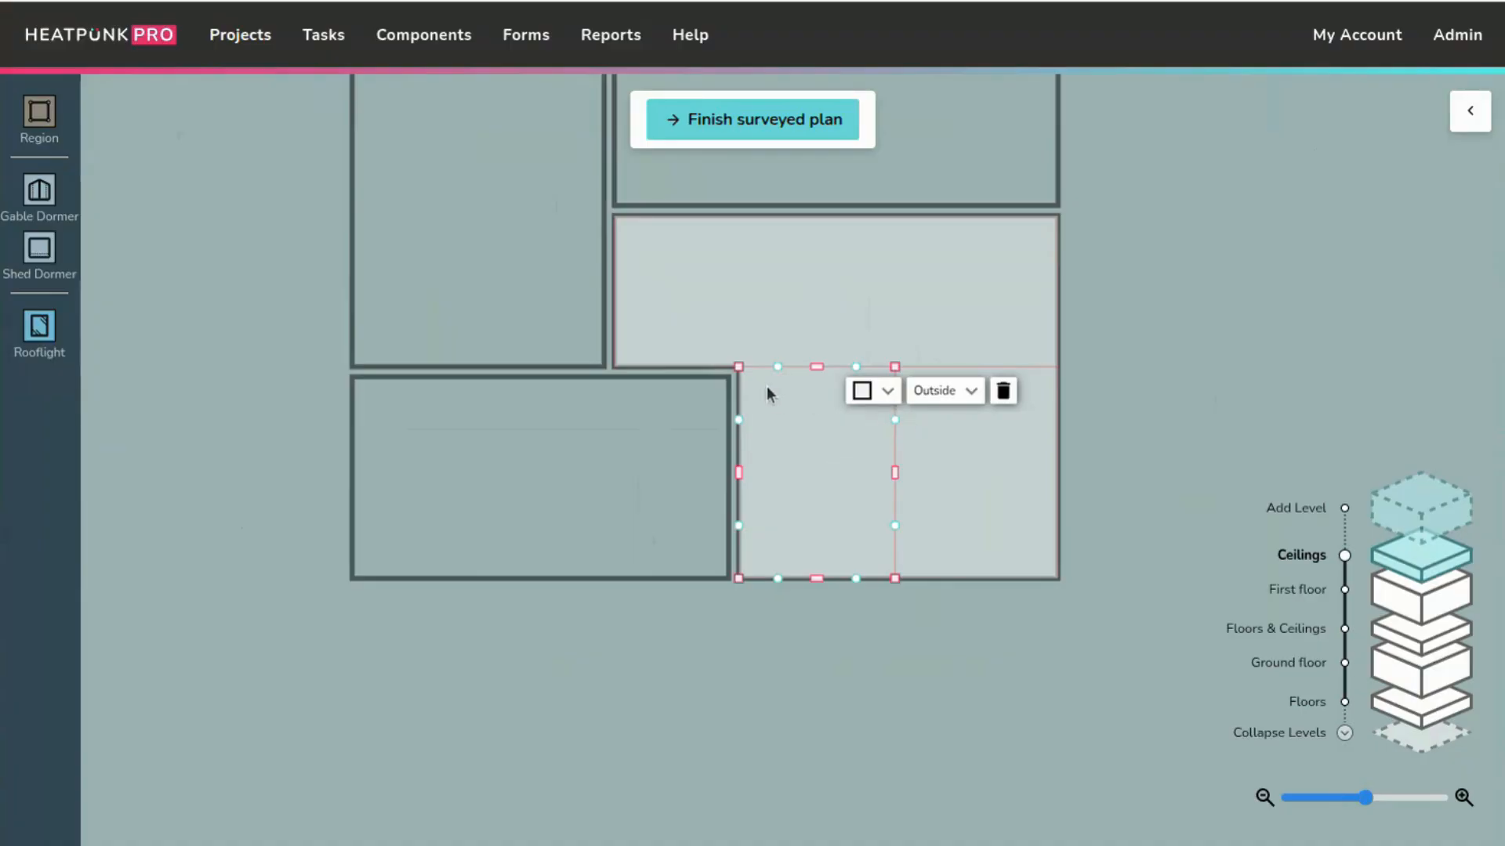
pyautogui.click(895, 366)
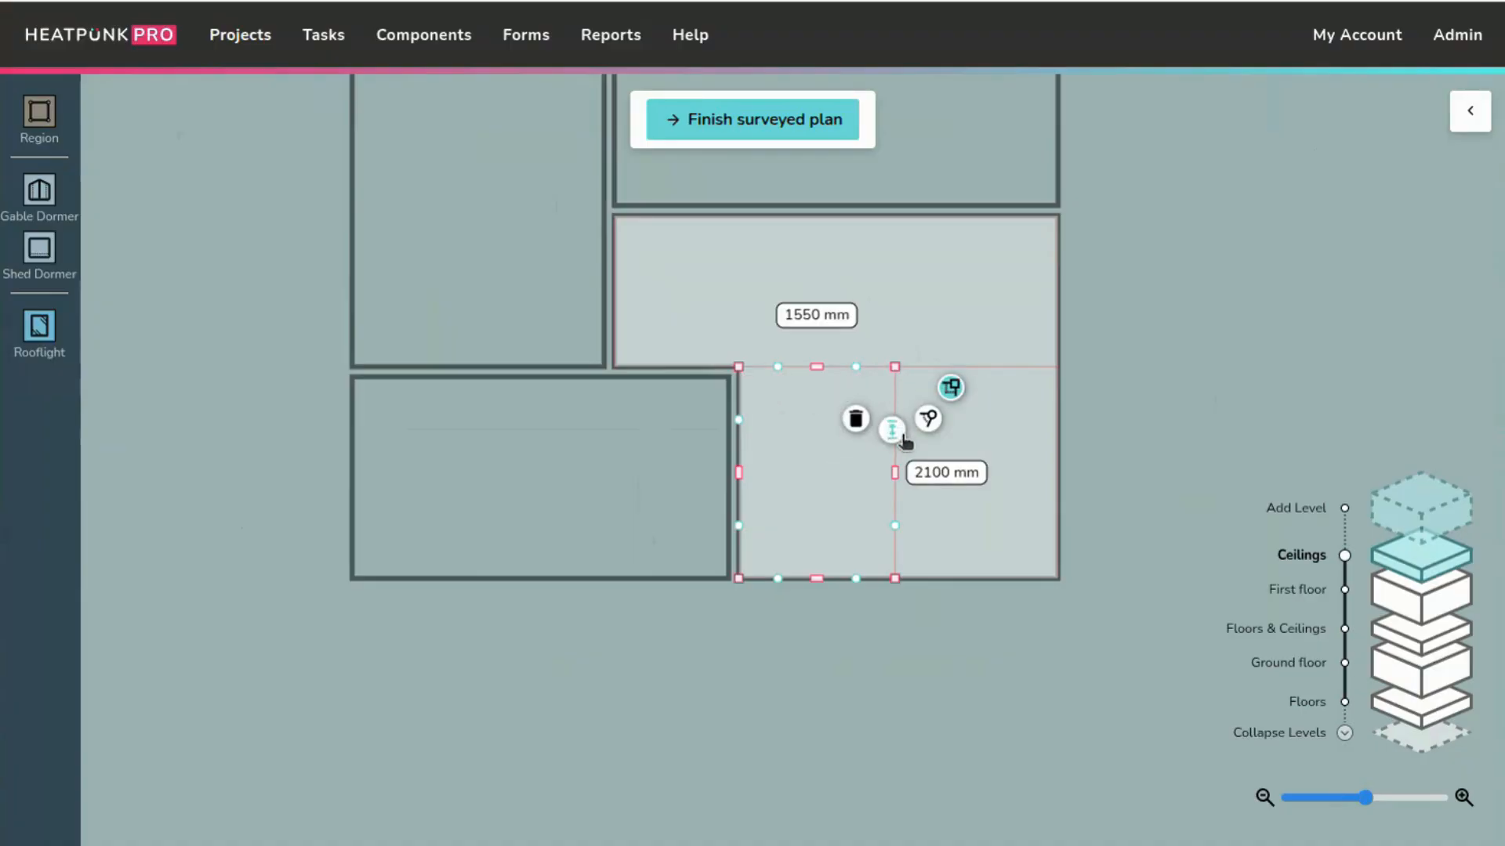
pyautogui.click(892, 429)
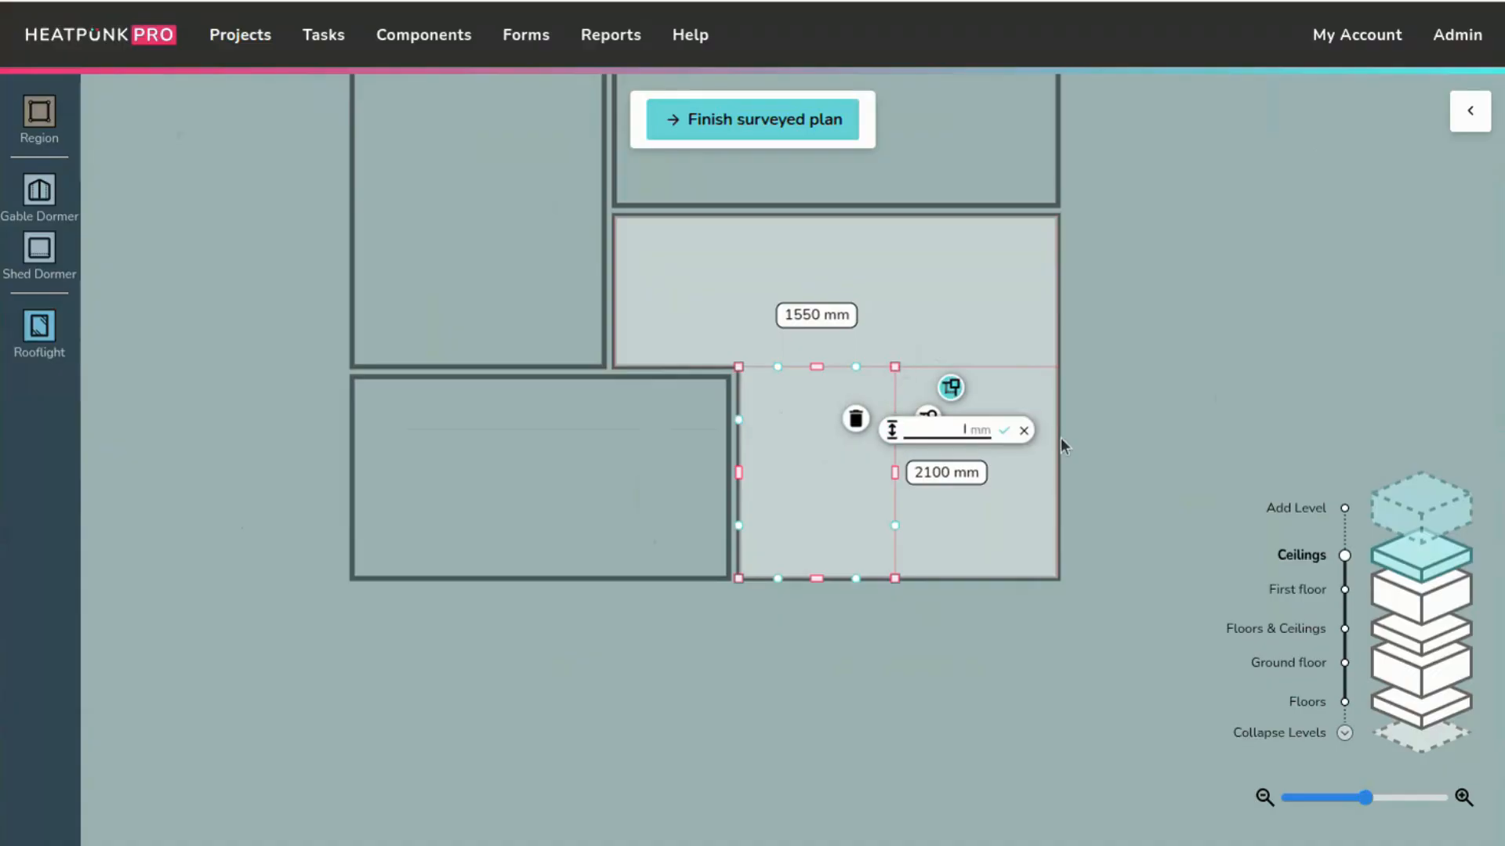
pyautogui.write('3000')
pyautogui.click(1005, 431)
pyautogui.click(738, 420)
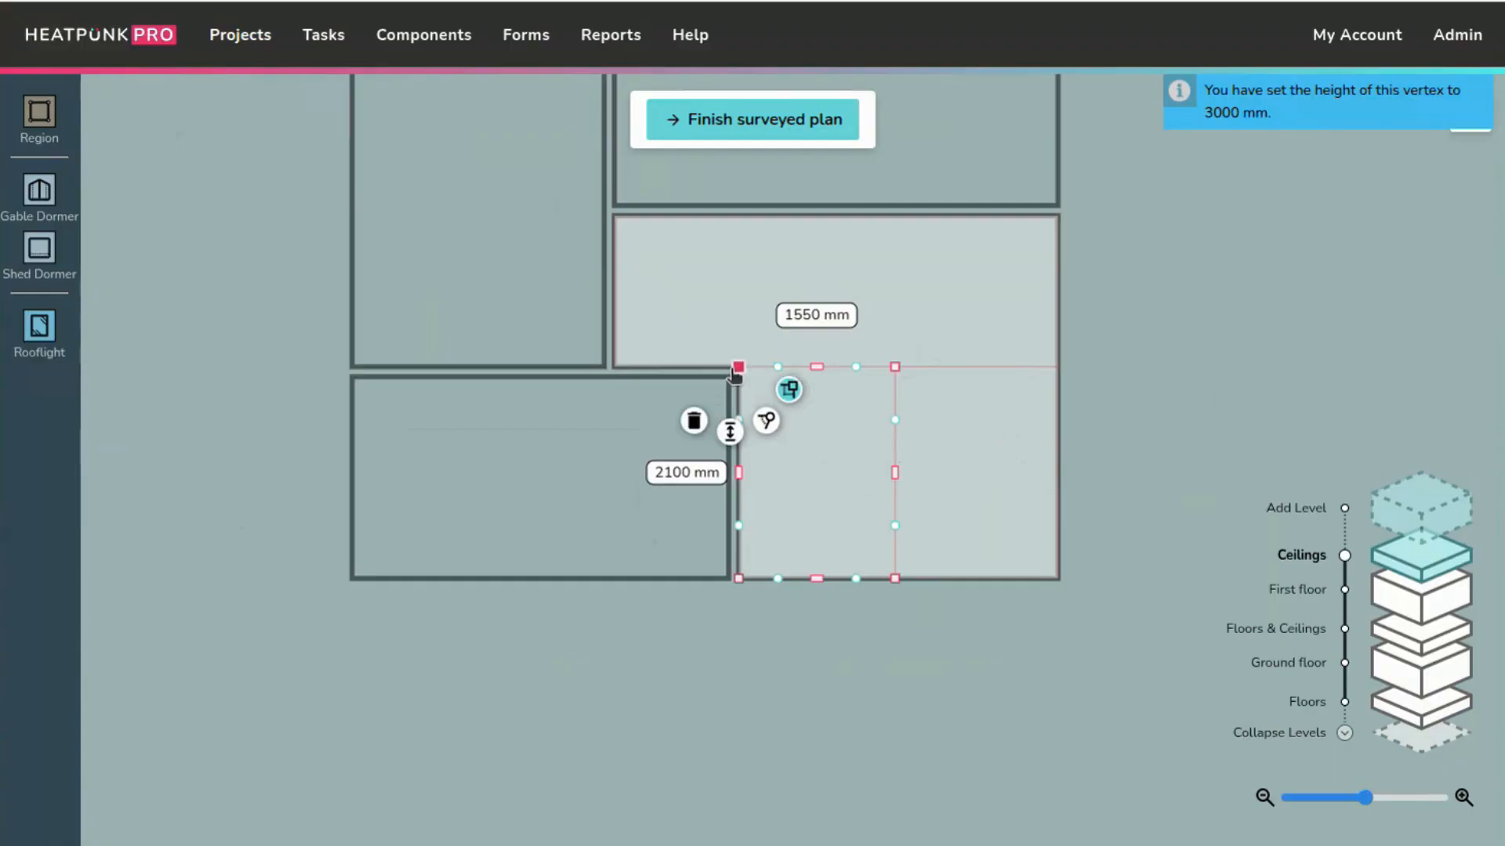
pyautogui.click(730, 433)
pyautogui.write('2400')
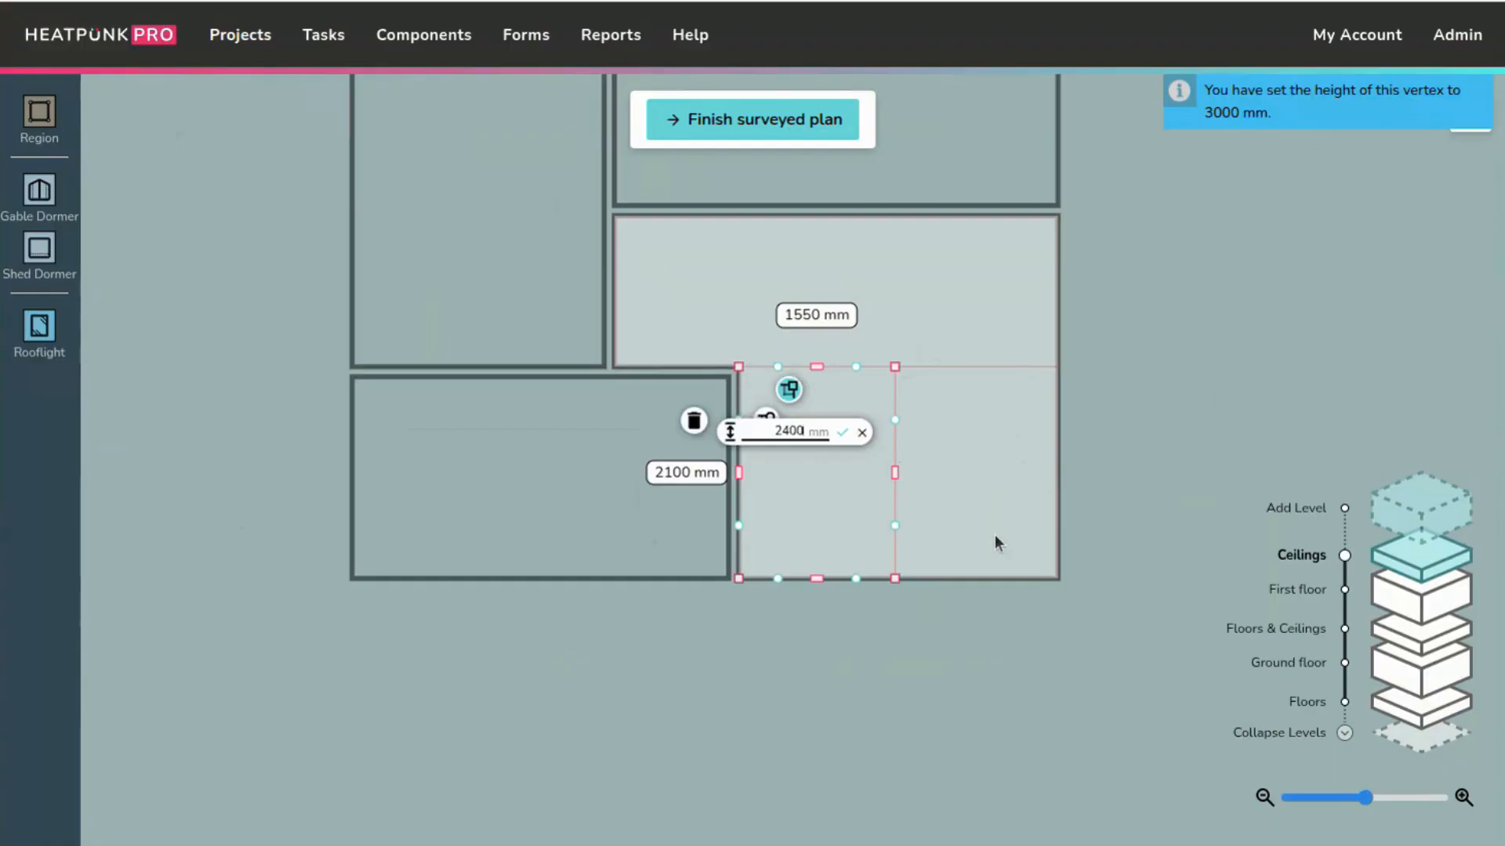
pyautogui.click(842, 432)
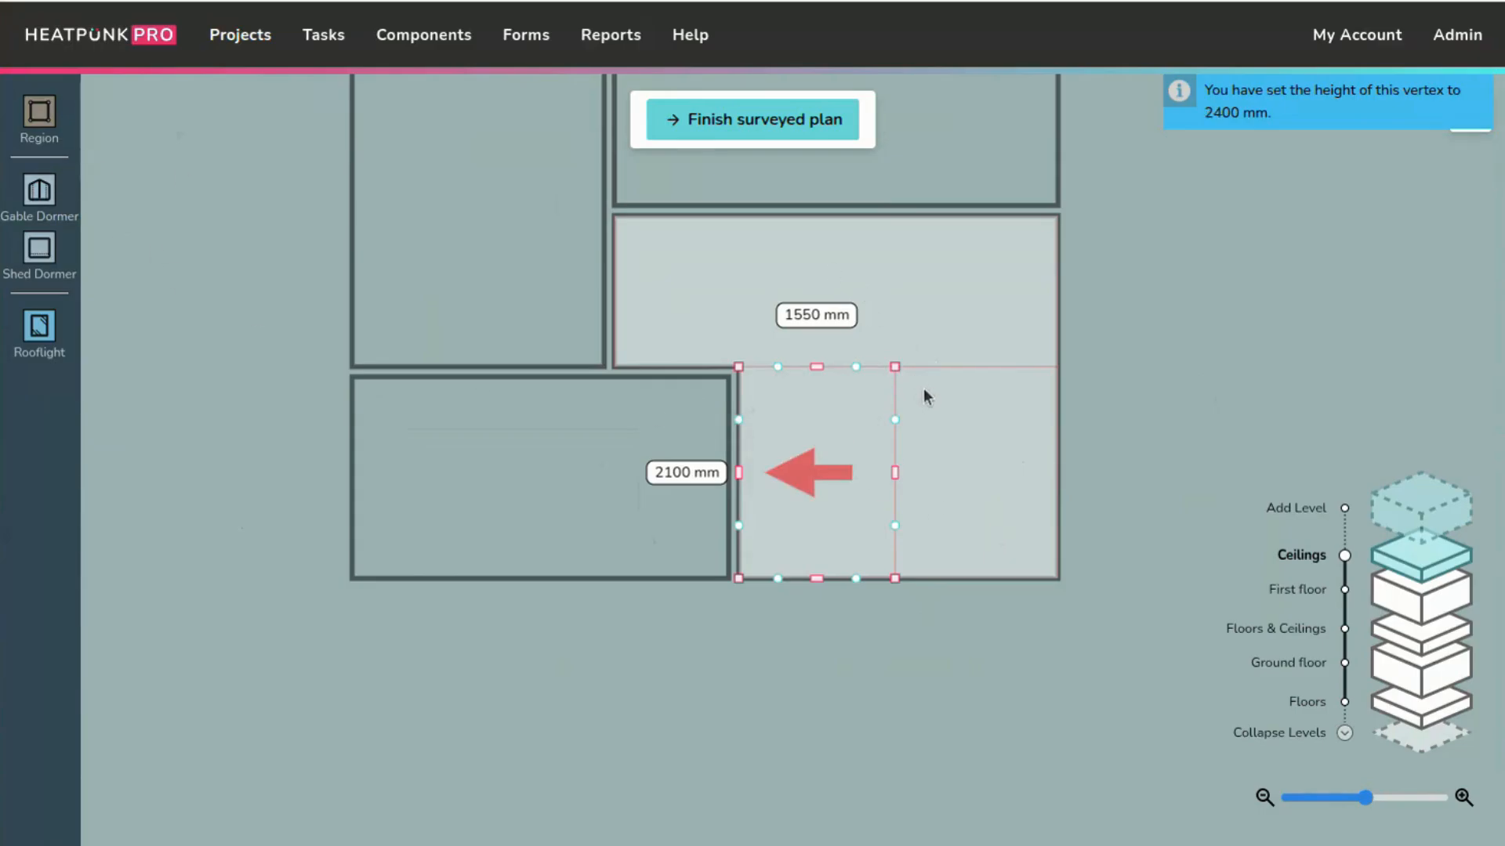
# - Slope Bedroom 3's lower-right ceiling region with vertex heights of 3000 mm at its upper-left corner and 2400 mm at its upper-right corner
pyautogui.click(898, 369)
pyautogui.click(894, 419)
pyautogui.click(898, 429)
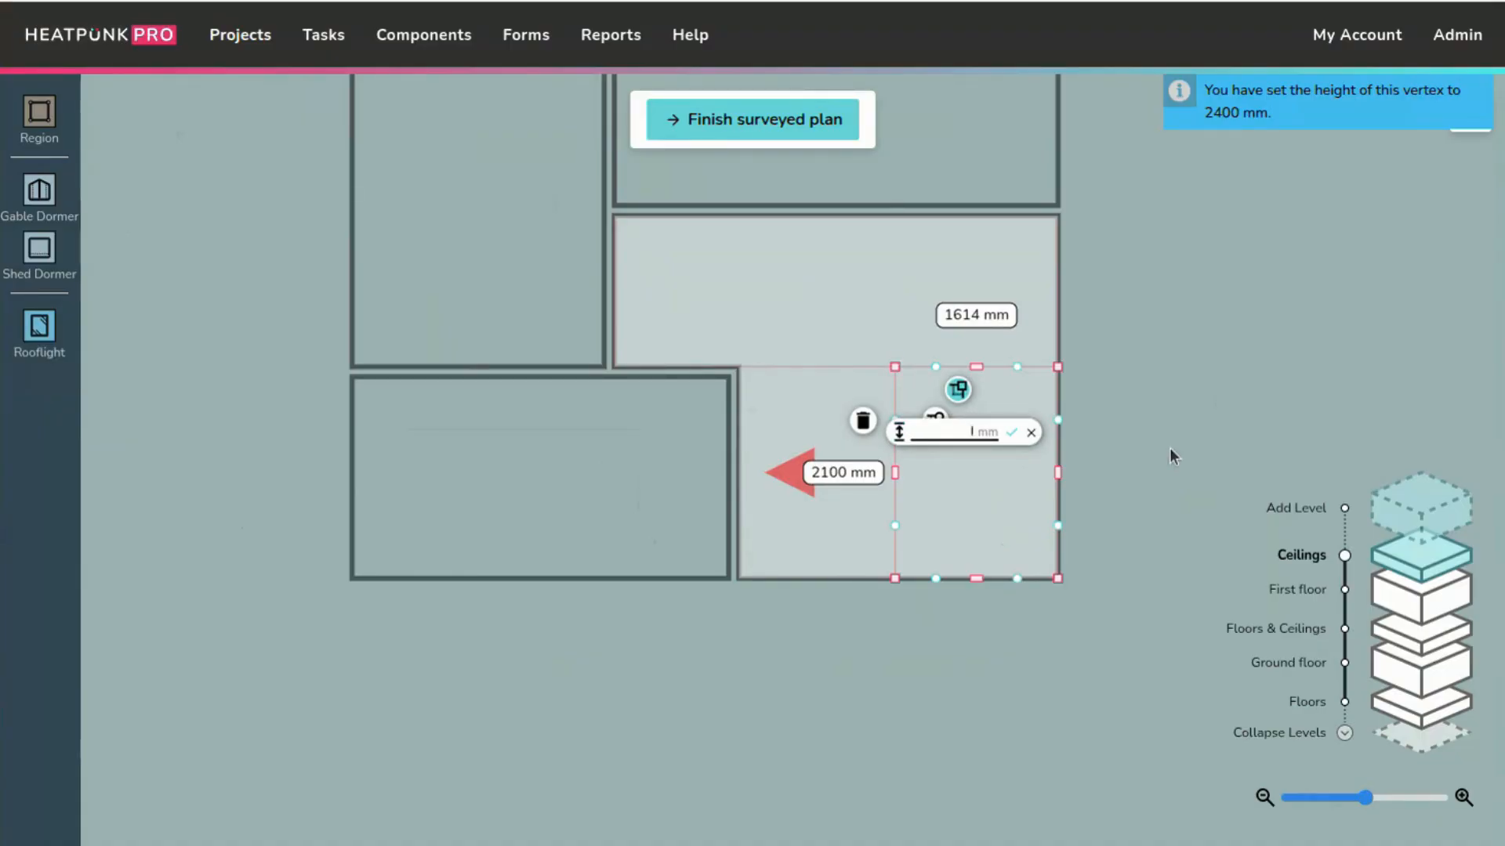
pyautogui.write('3000')
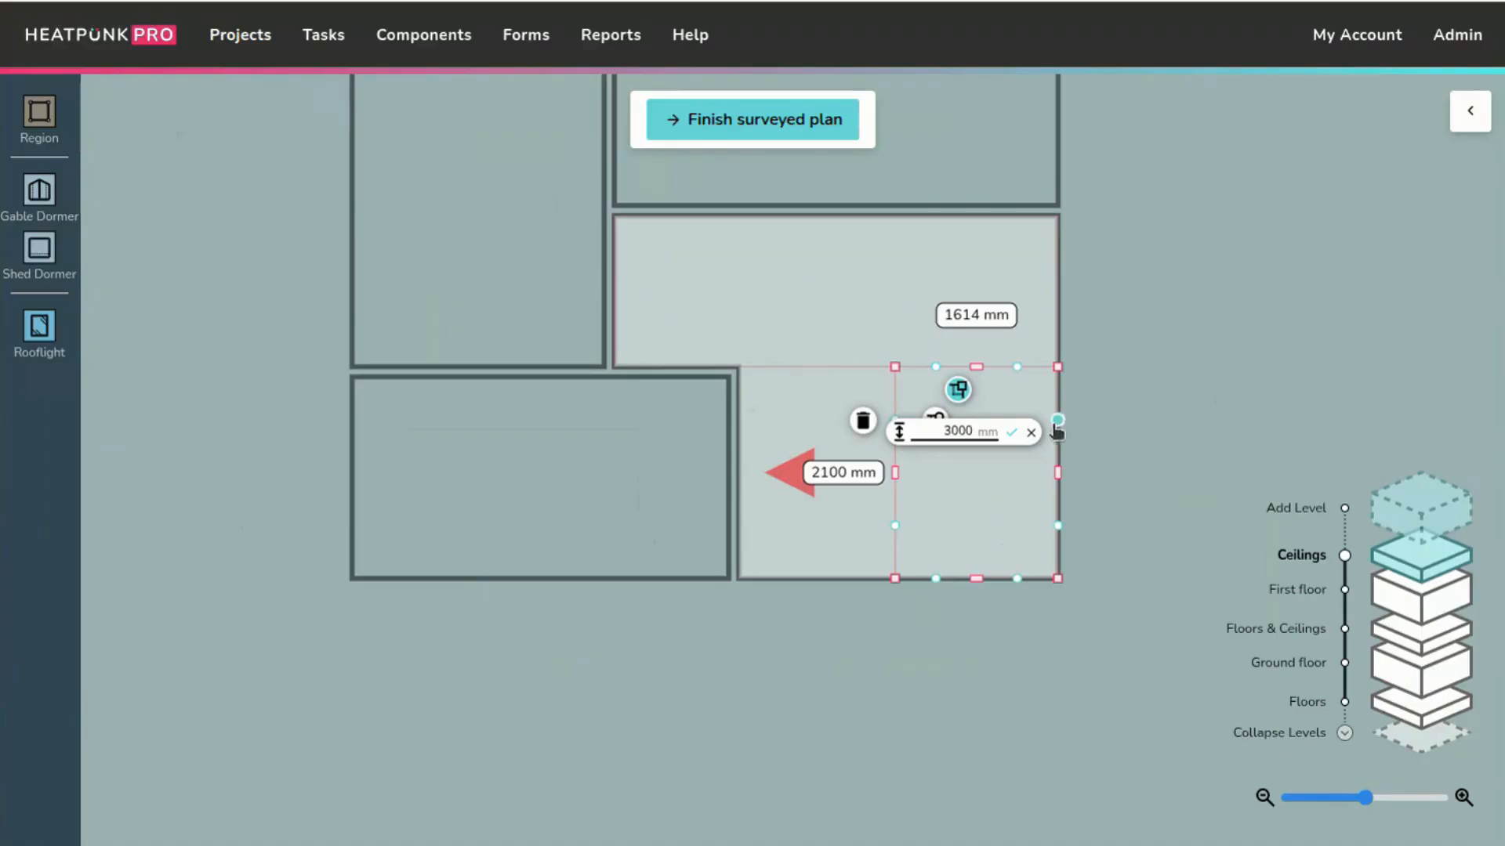
pyautogui.click(1011, 432)
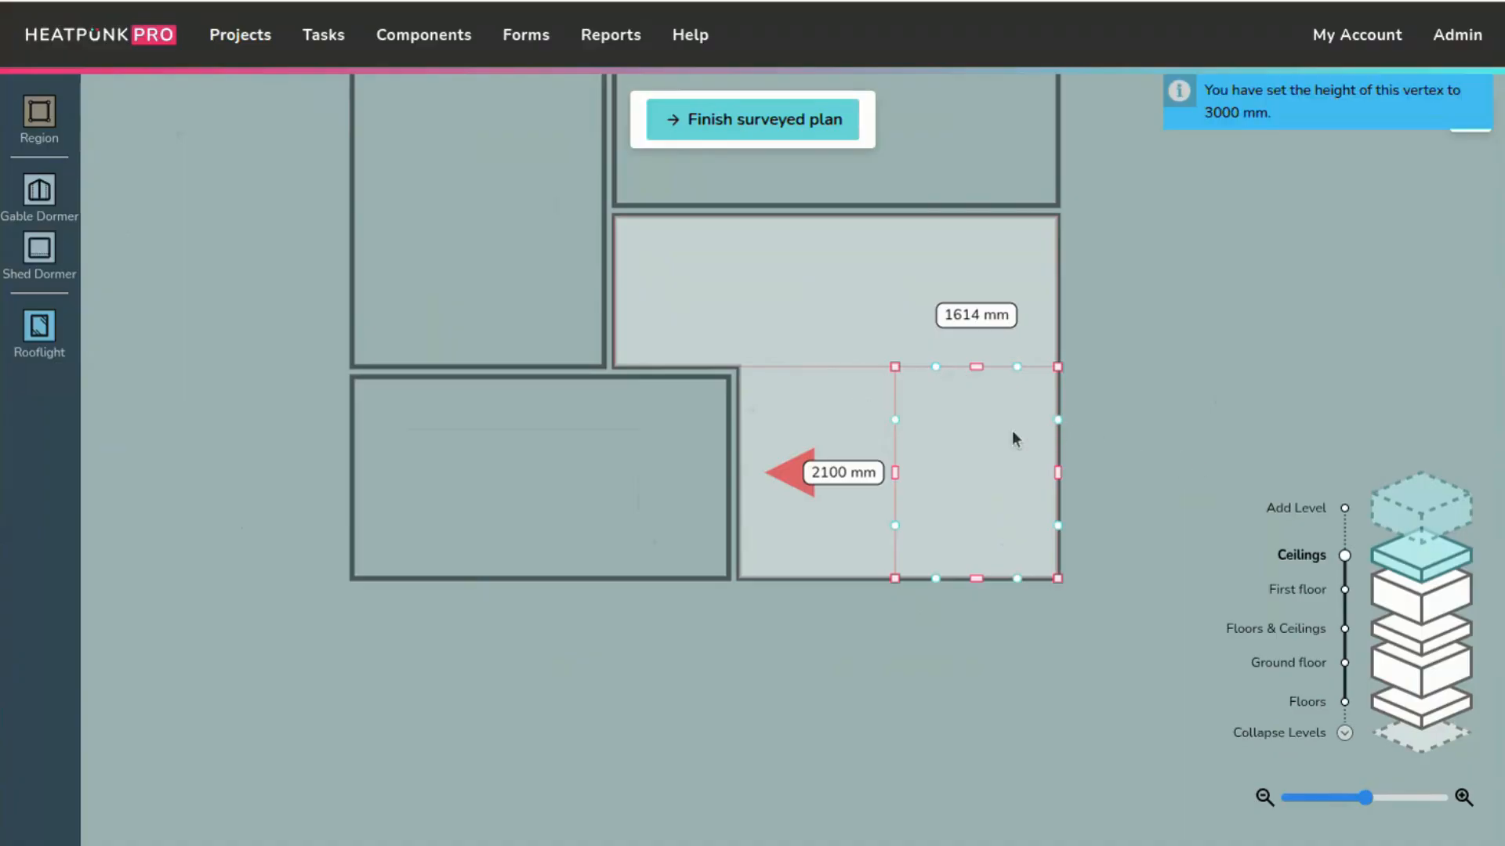
pyautogui.click(1057, 367)
pyautogui.click(1088, 418)
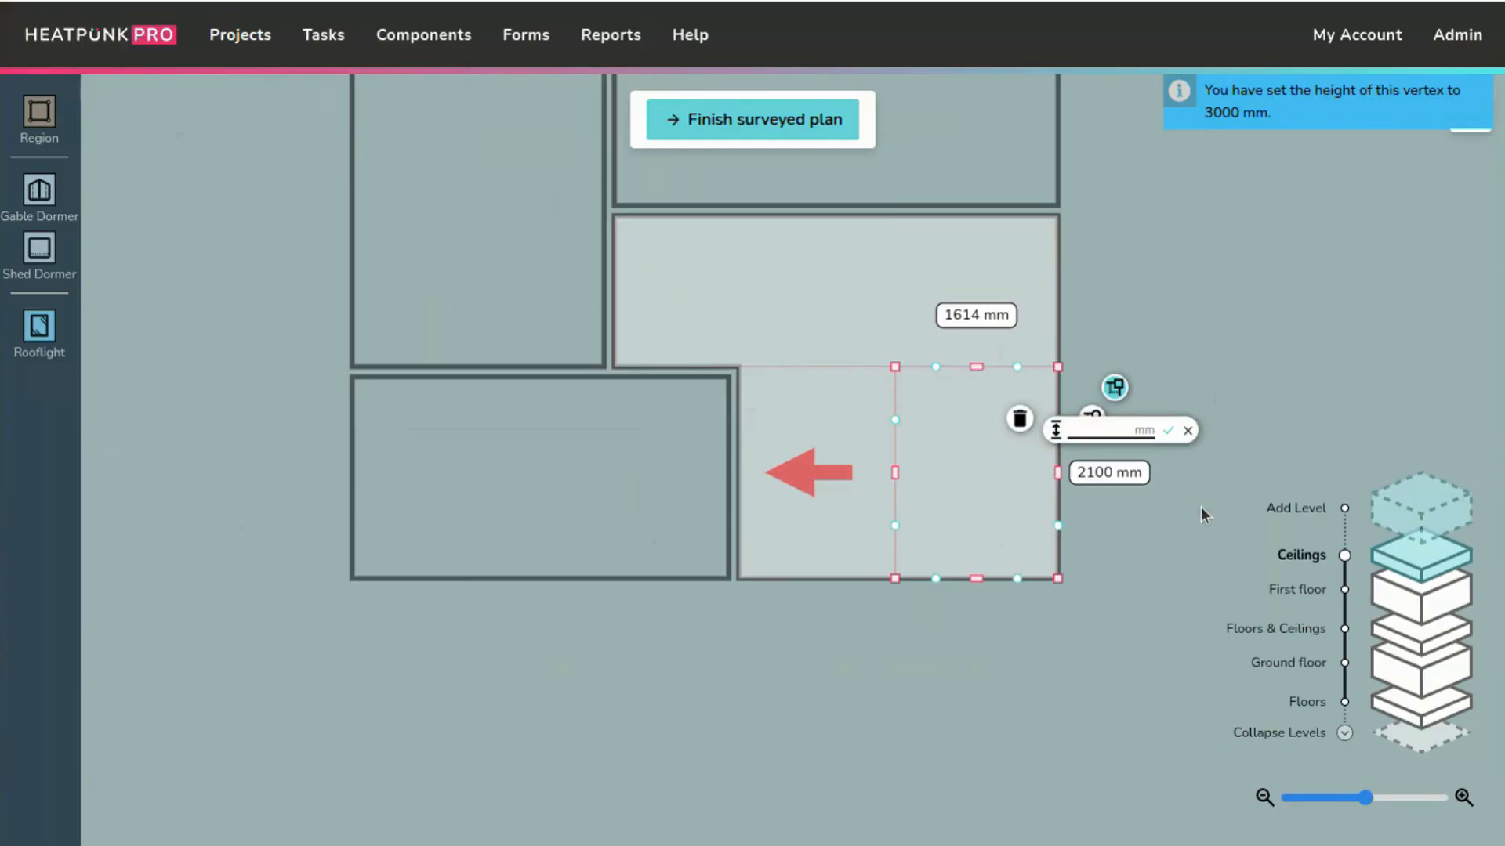
pyautogui.write('2400')
pyautogui.click(1168, 431)
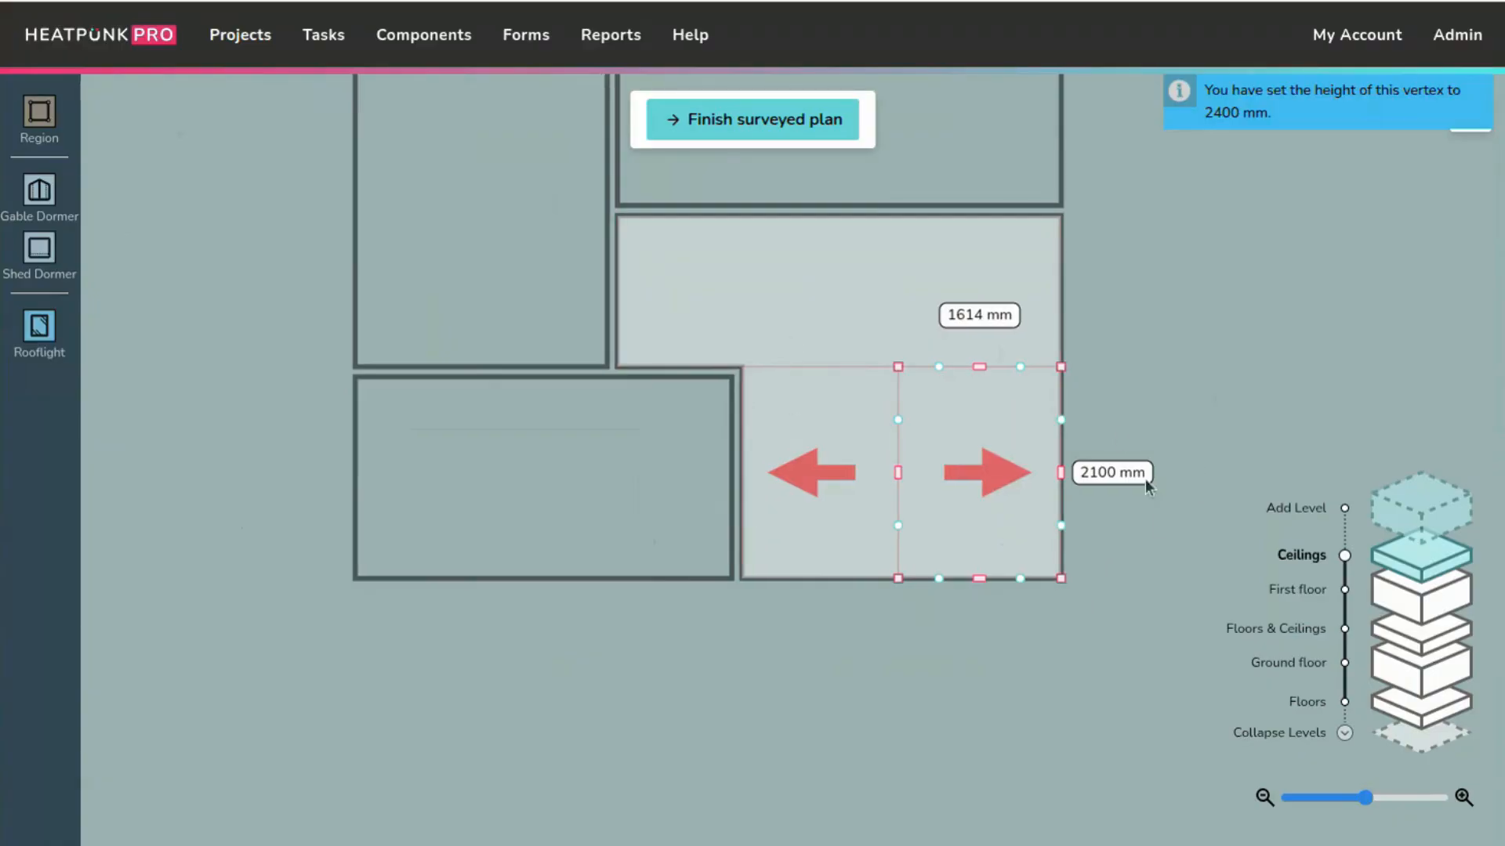
pyautogui.click(912, 602)
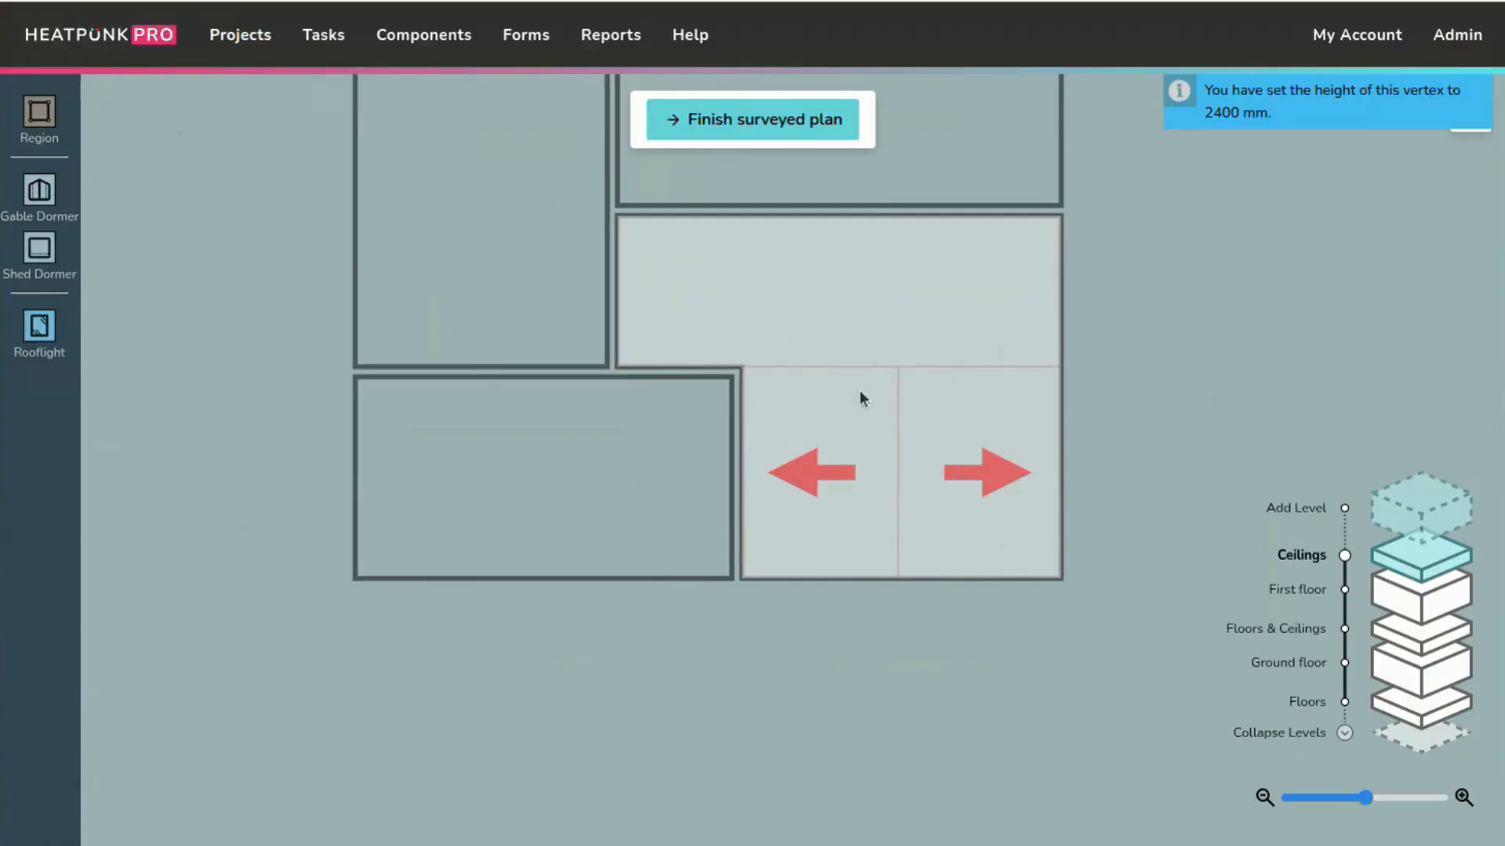
# - Add a ceiling region about 2500 mm wide along Bedroom 1's left wall, extended to the room's full 4400 mm depth
pyautogui.scroll(-1, 1122, 321)
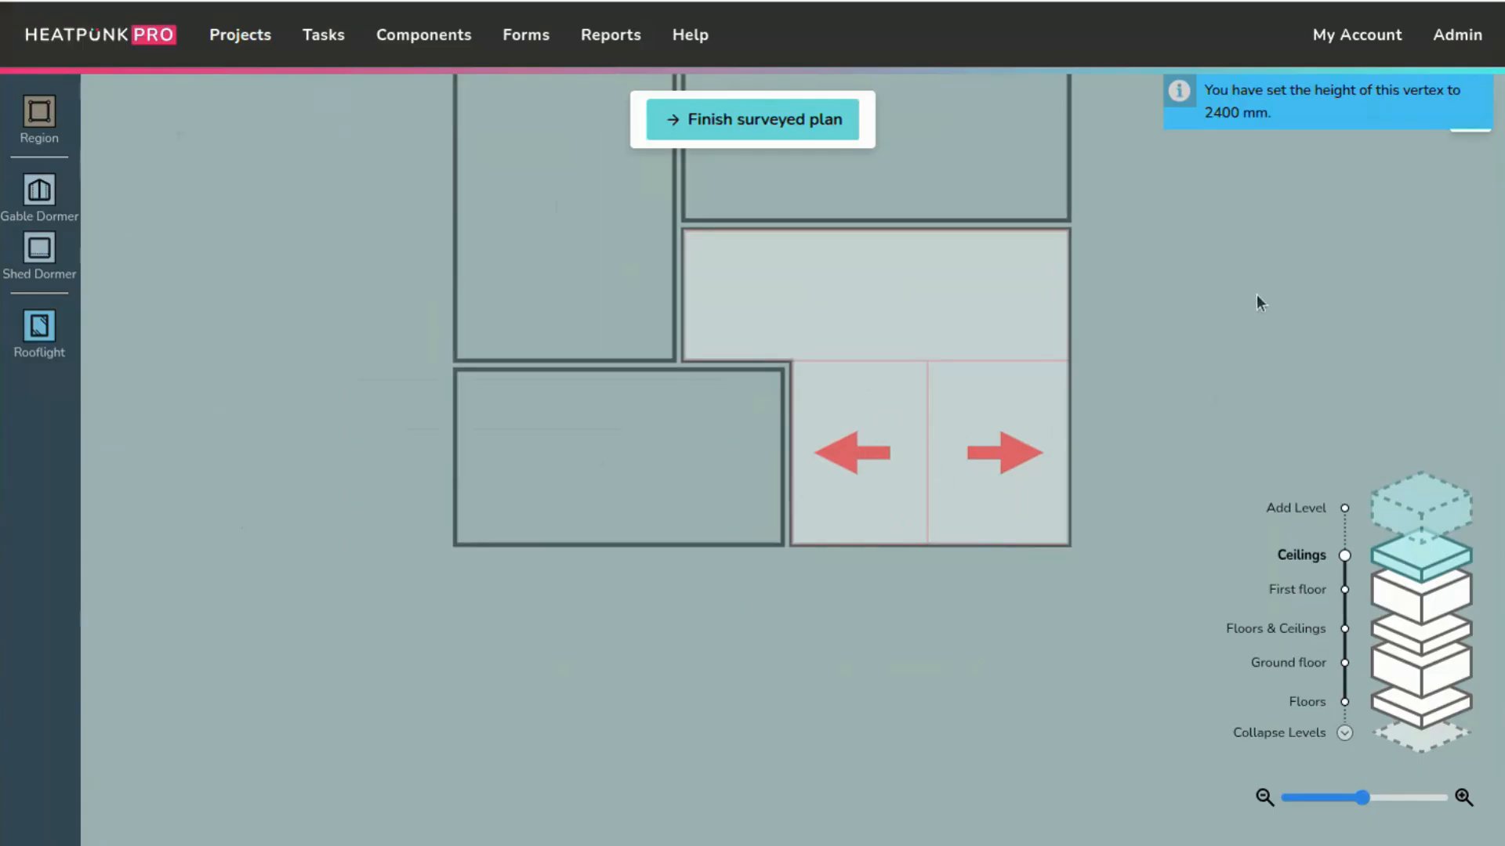
pyautogui.moveTo(1254, 282); pyautogui.dragTo(1226, 461)
pyautogui.scroll(-1, 1164, 282)
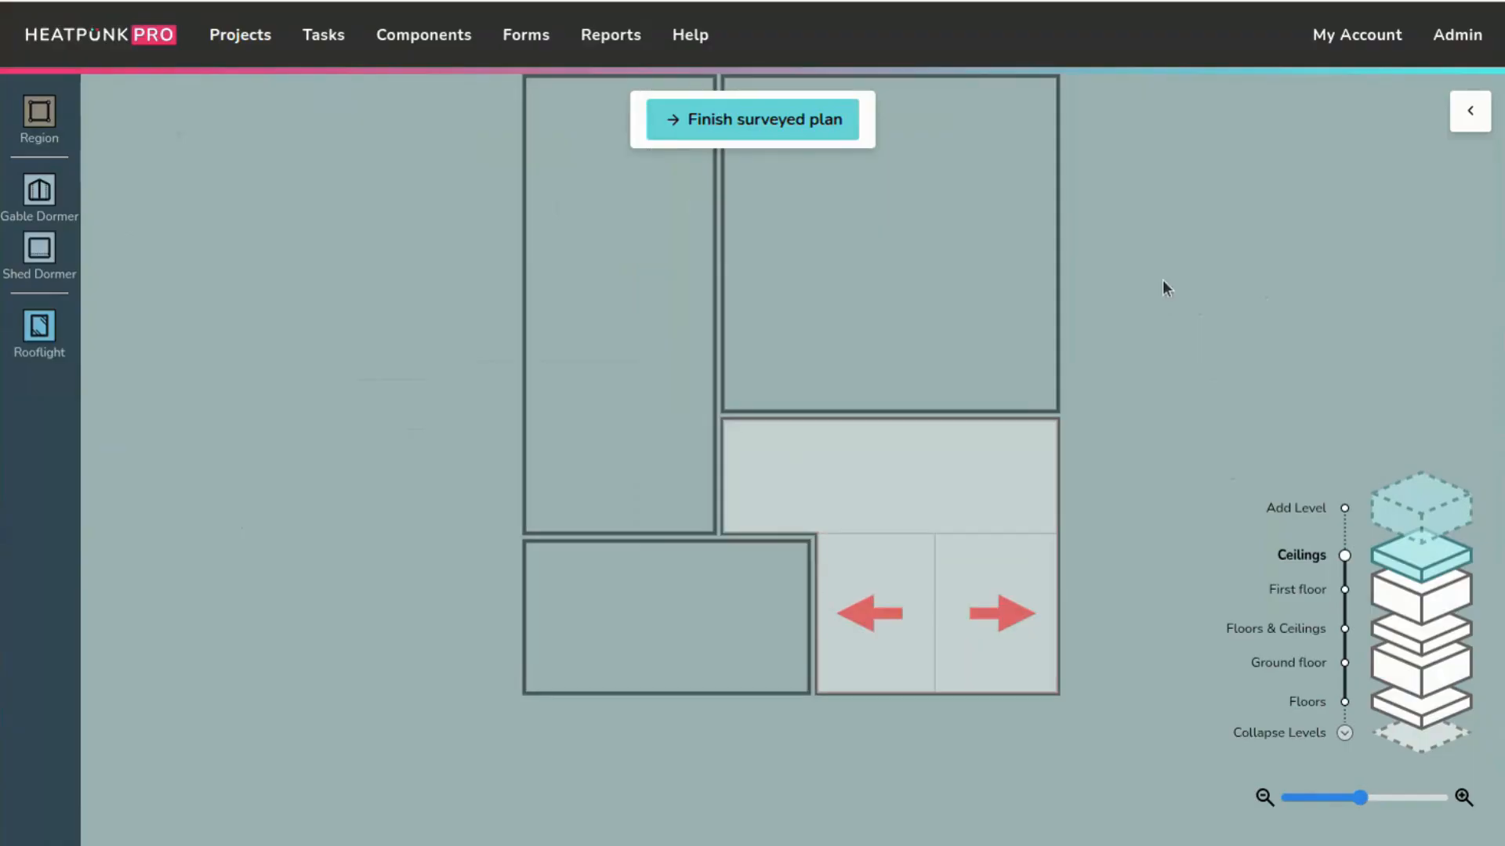
pyautogui.moveTo(1163, 282); pyautogui.dragTo(1120, 358)
pyautogui.moveTo(41, 116); pyautogui.dragTo(803, 293)
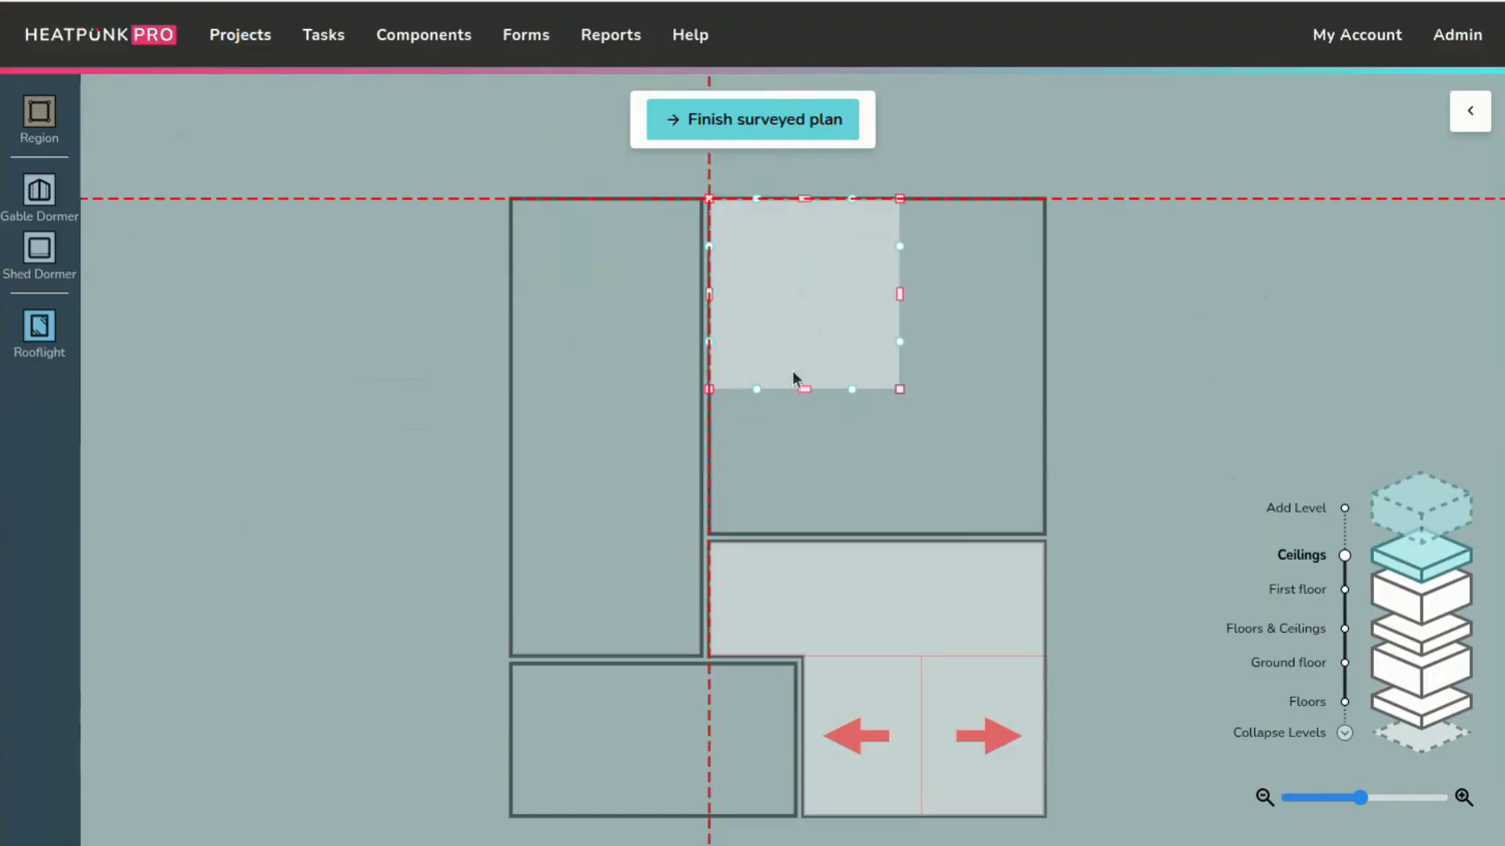
pyautogui.moveTo(804, 389); pyautogui.dragTo(820, 536)
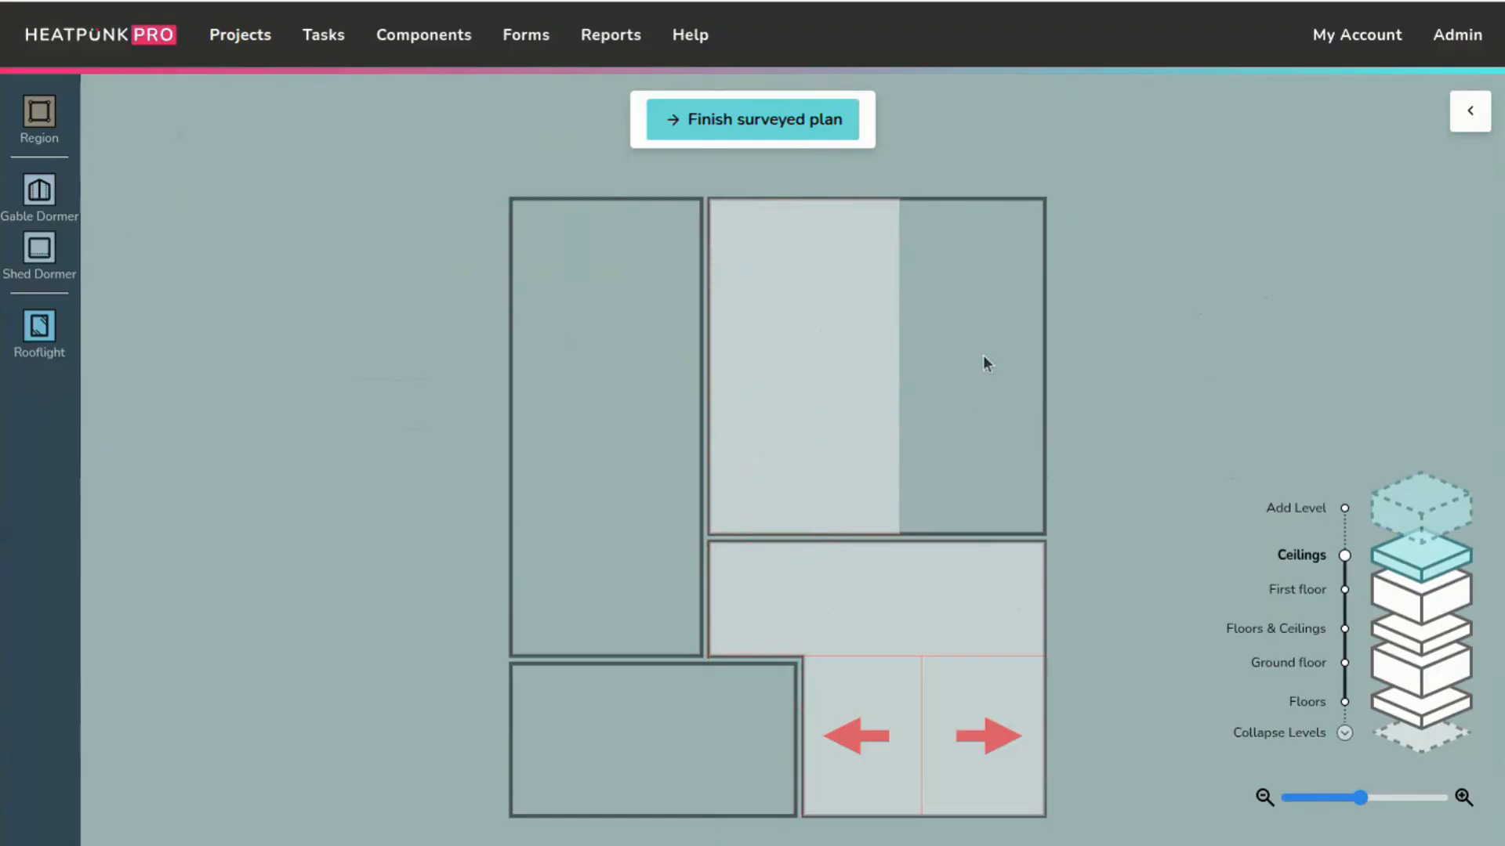
# - Check the length of Bedroom 1's upper external wall on the first floor
pyautogui.click(1412, 613)
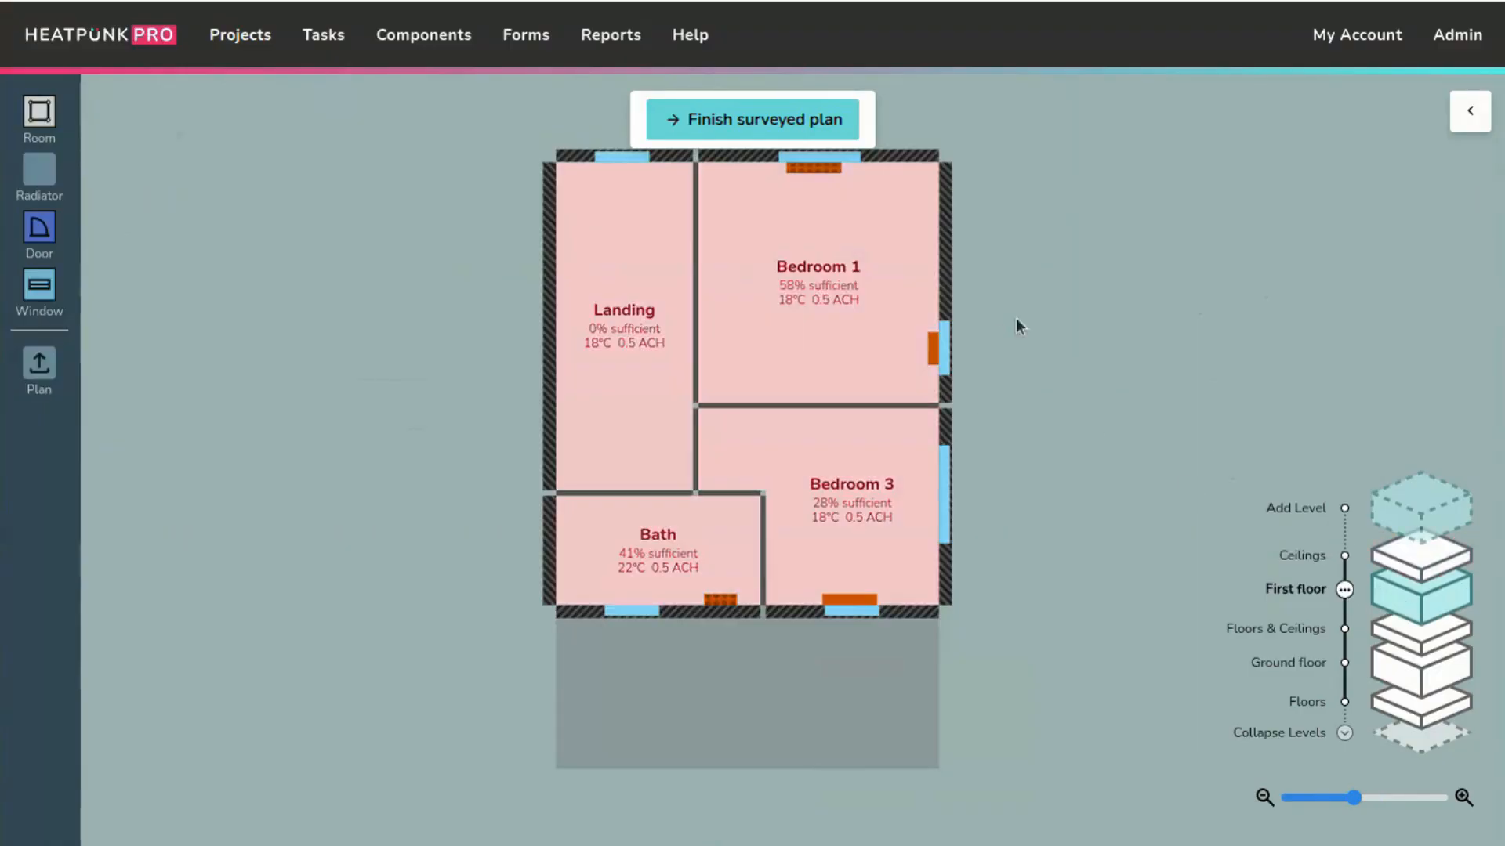
pyautogui.click(841, 191)
pyautogui.moveTo(1079, 234); pyautogui.dragTo(1095, 308)
pyautogui.click(713, 236)
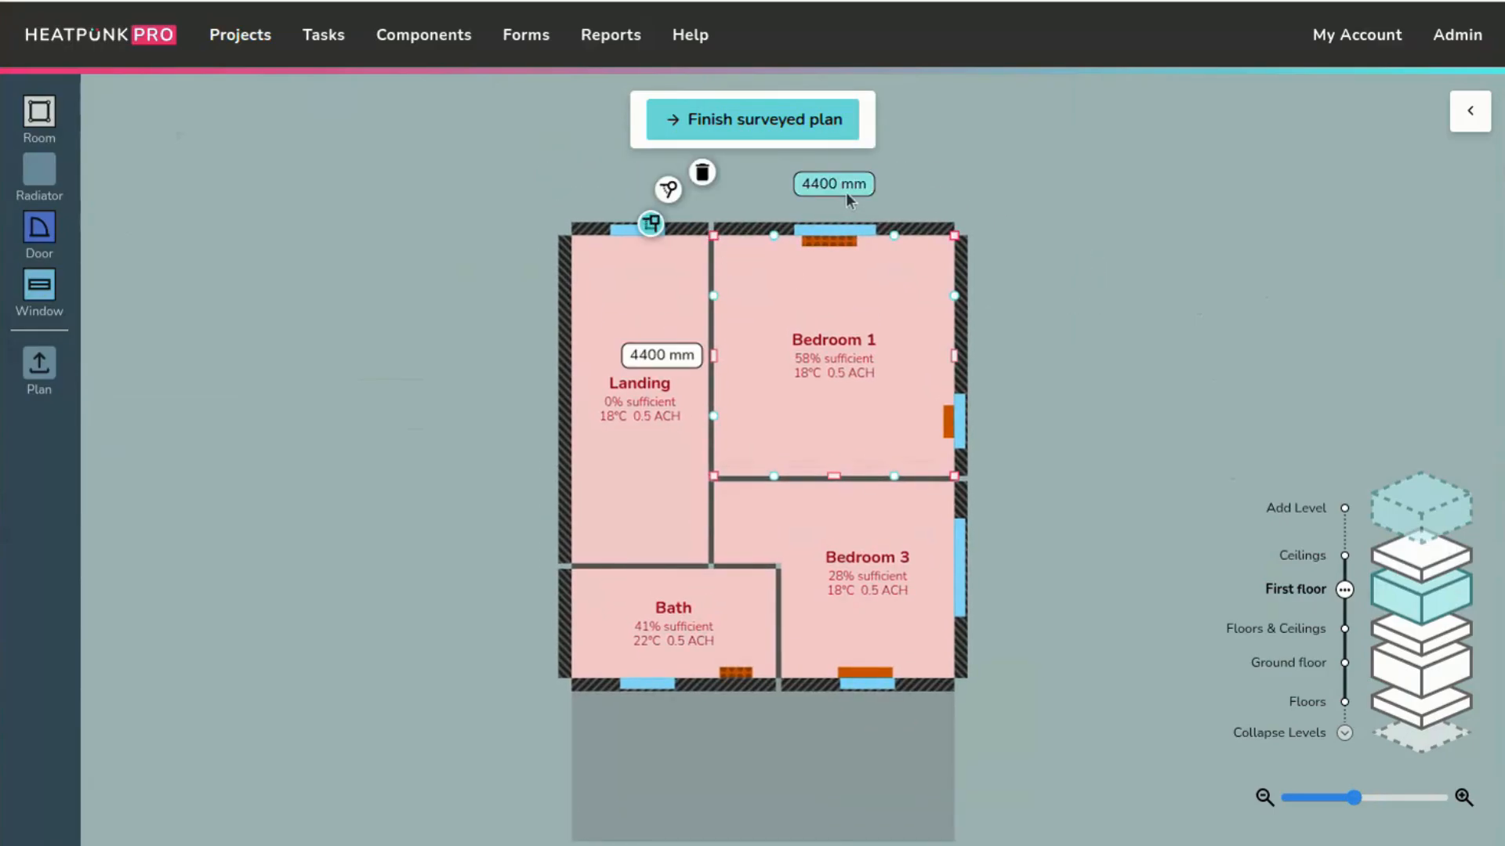
# - Back on the Ceilings level, set the width of the Bedroom 1 ceiling region to 2200 mm
pyautogui.click(1425, 575)
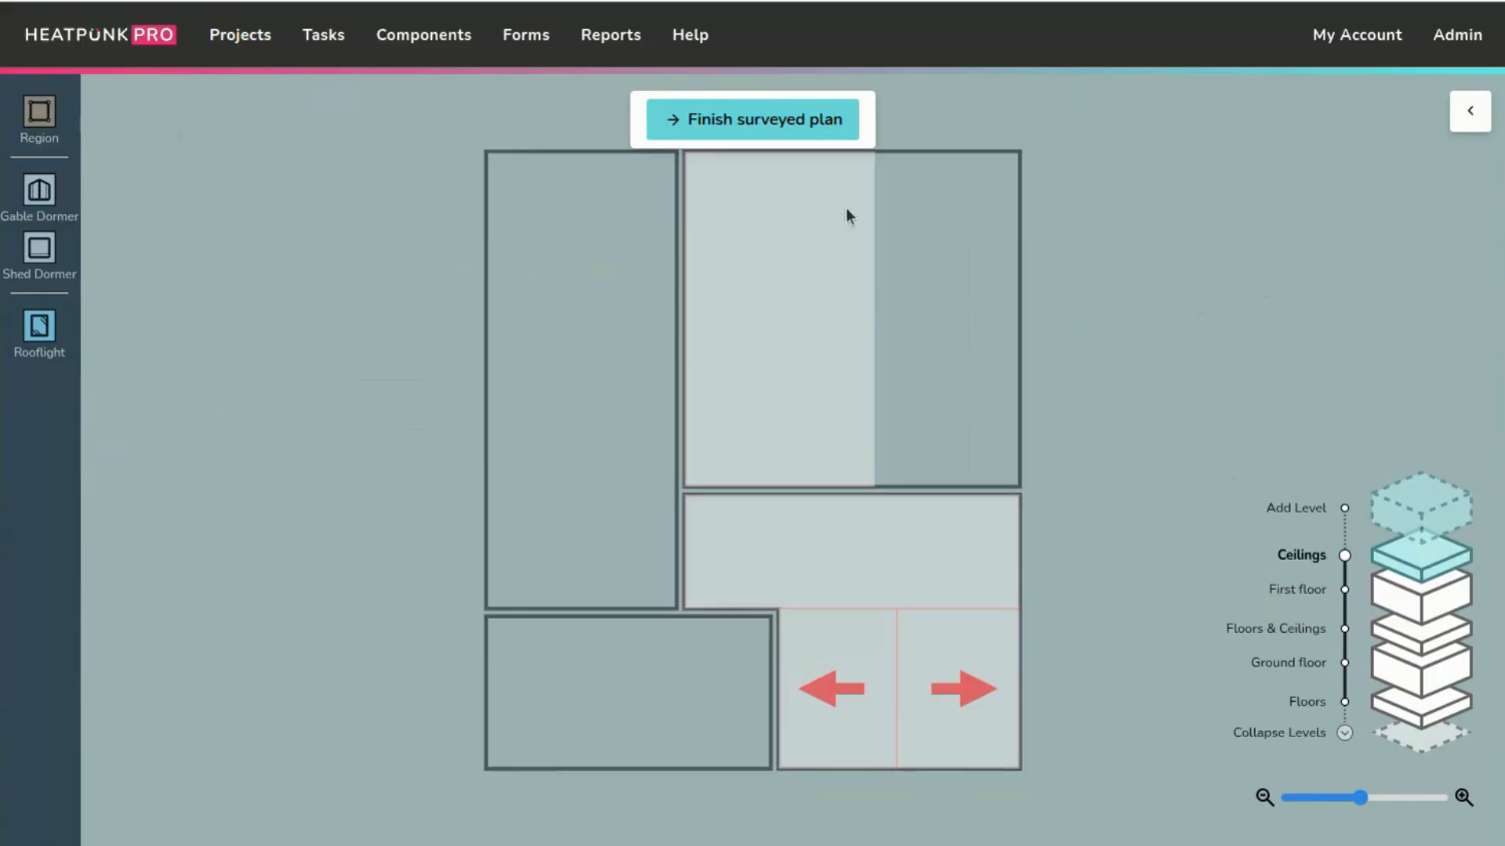
pyautogui.scroll(2, 840, 272)
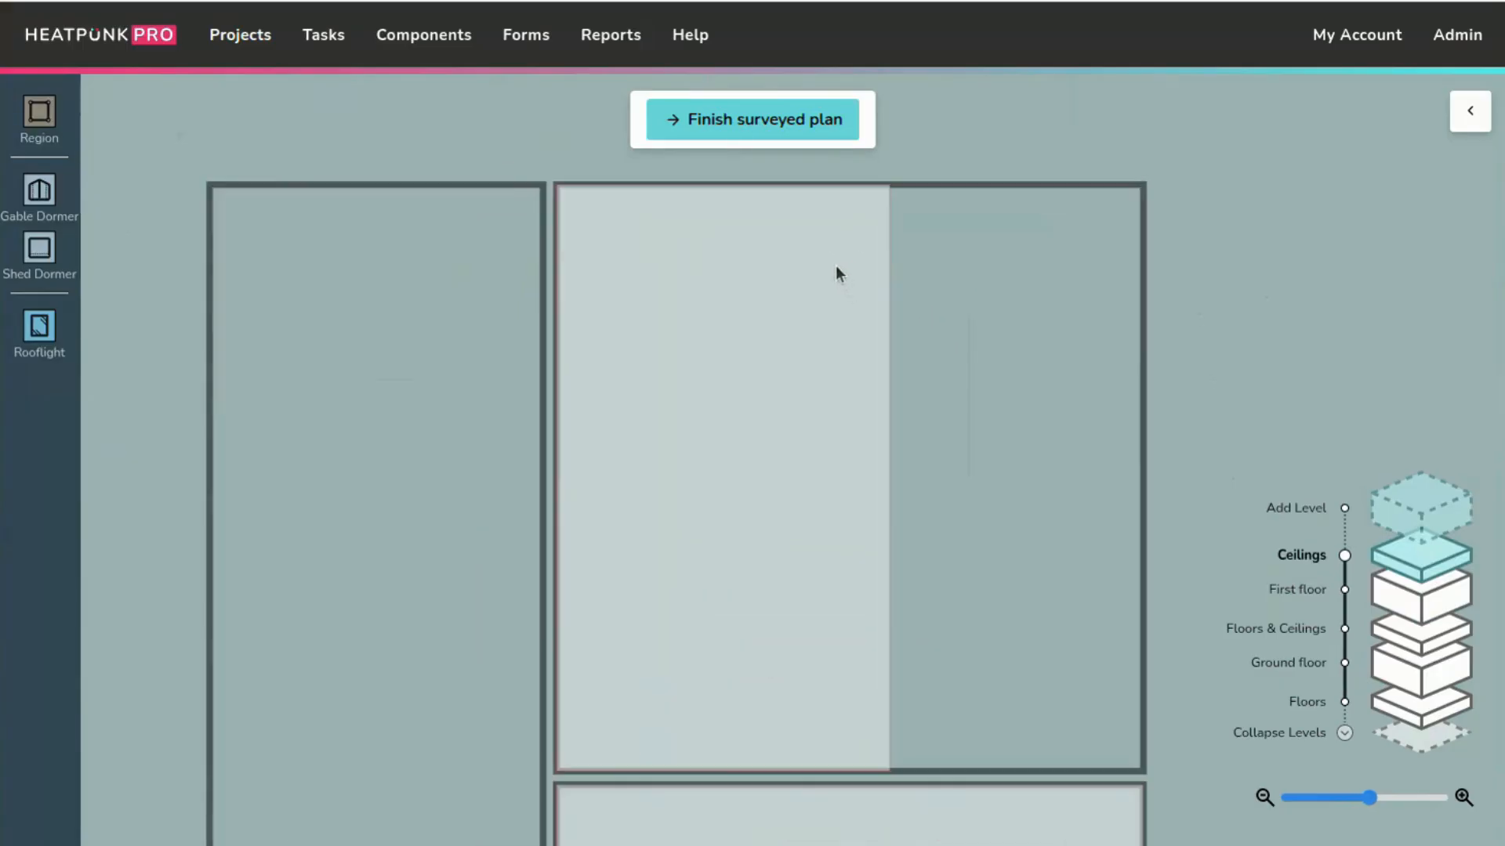
pyautogui.click(837, 270)
pyautogui.moveTo(942, 279); pyautogui.dragTo(918, 366)
pyautogui.click(869, 280)
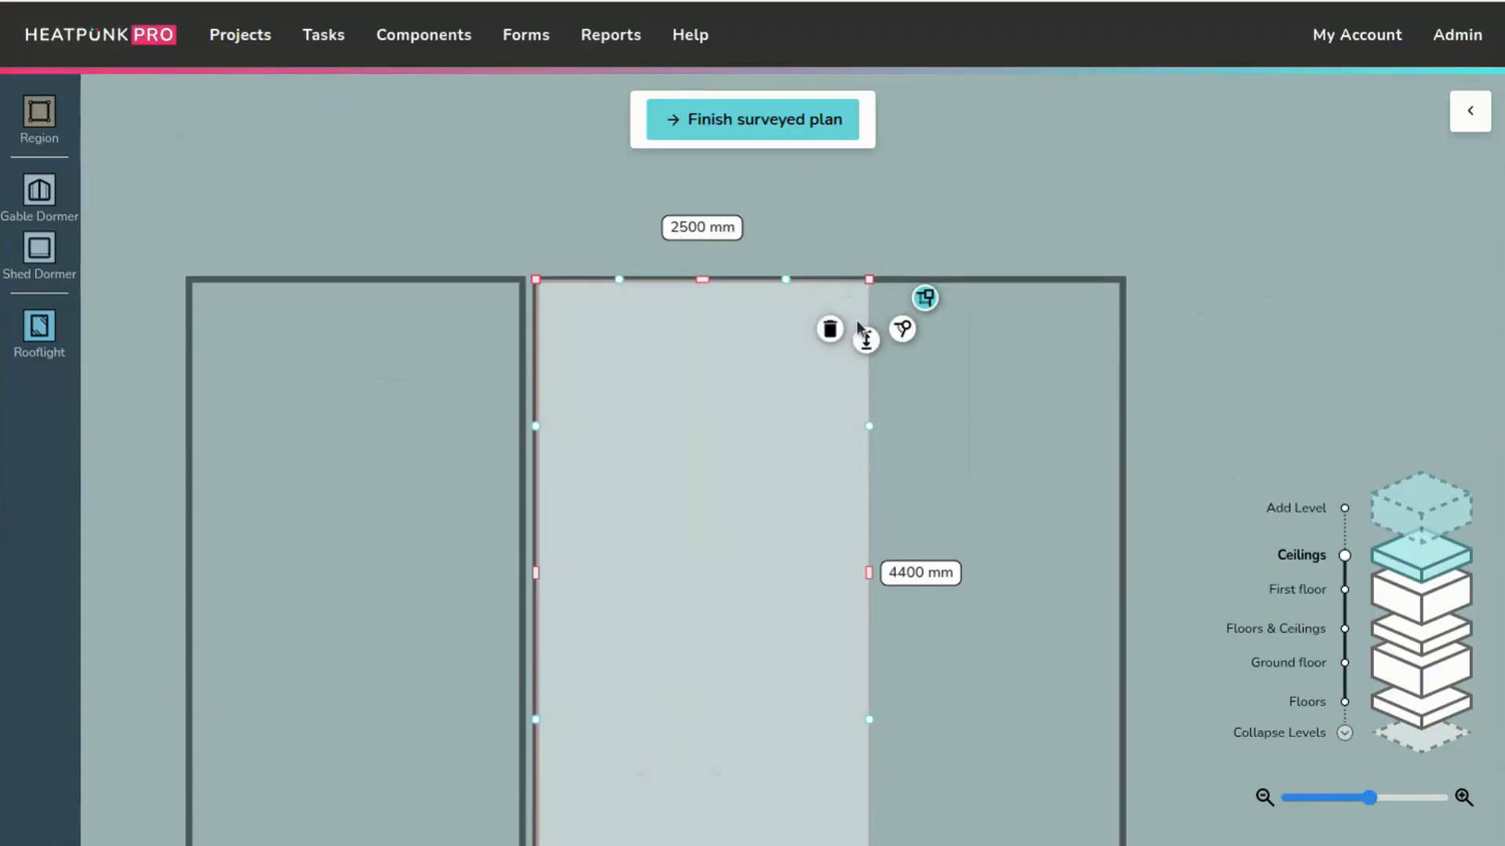
pyautogui.click(702, 229)
pyautogui.write('2200')
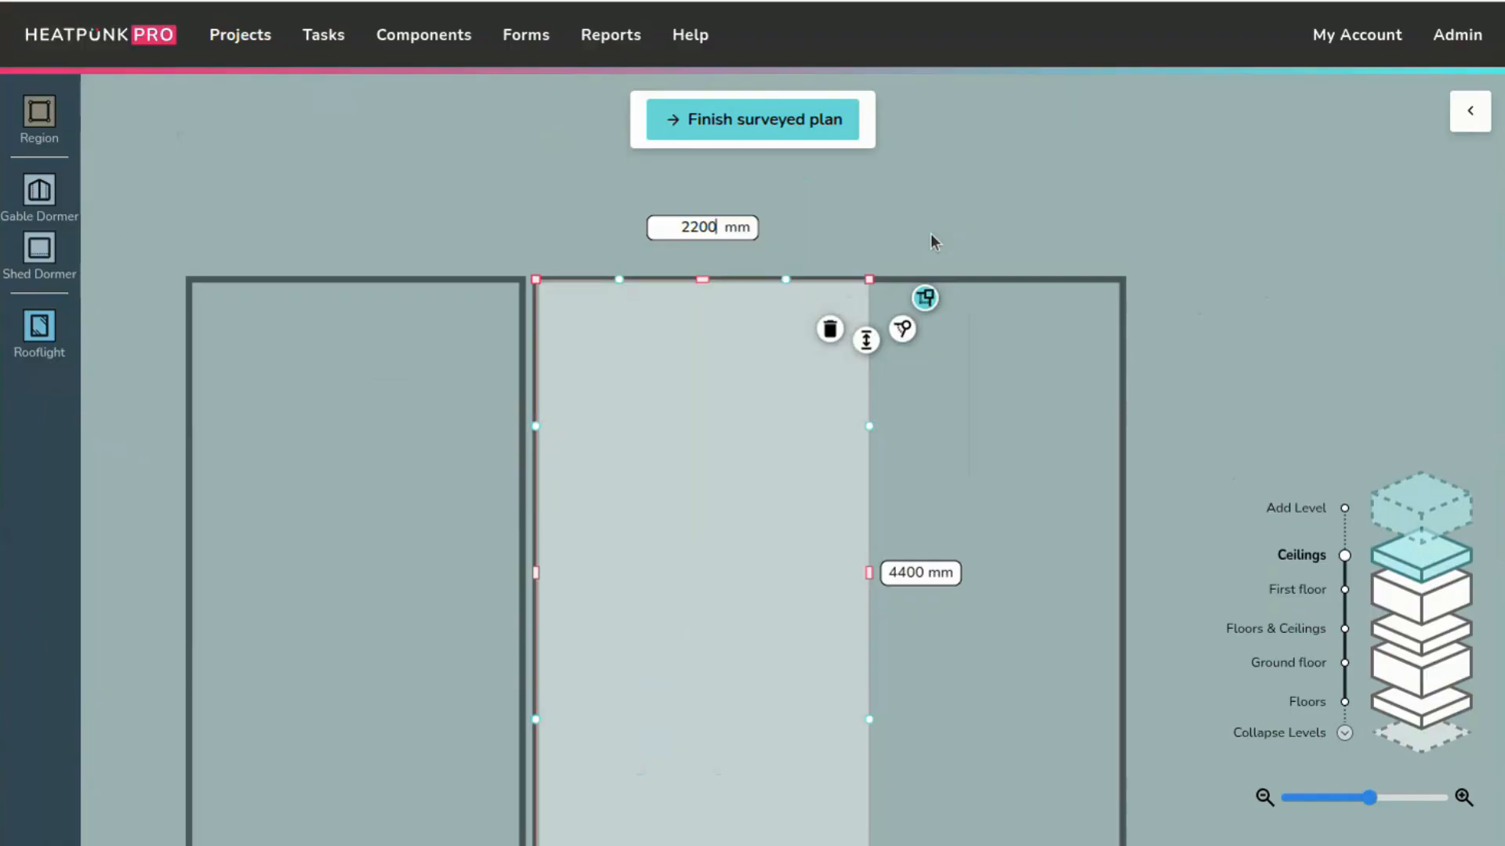
pyautogui.press('Return')
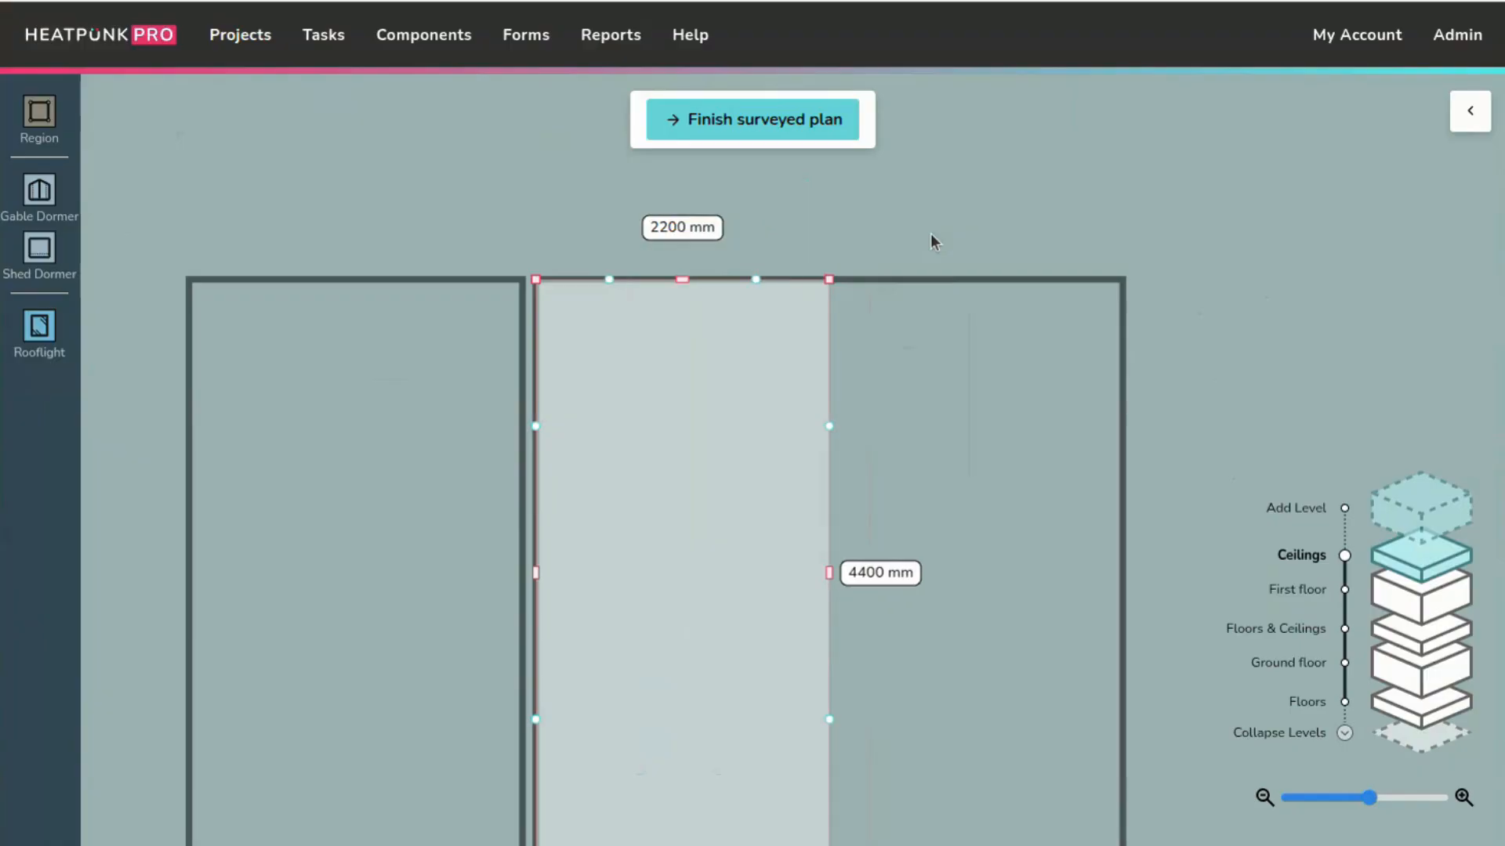
# - Add a second ceiling region filling the rest of Bedroom 1 to its right wall, about 2198 mm wide and 4400 mm deep
pyautogui.scroll(-2, 905, 373)
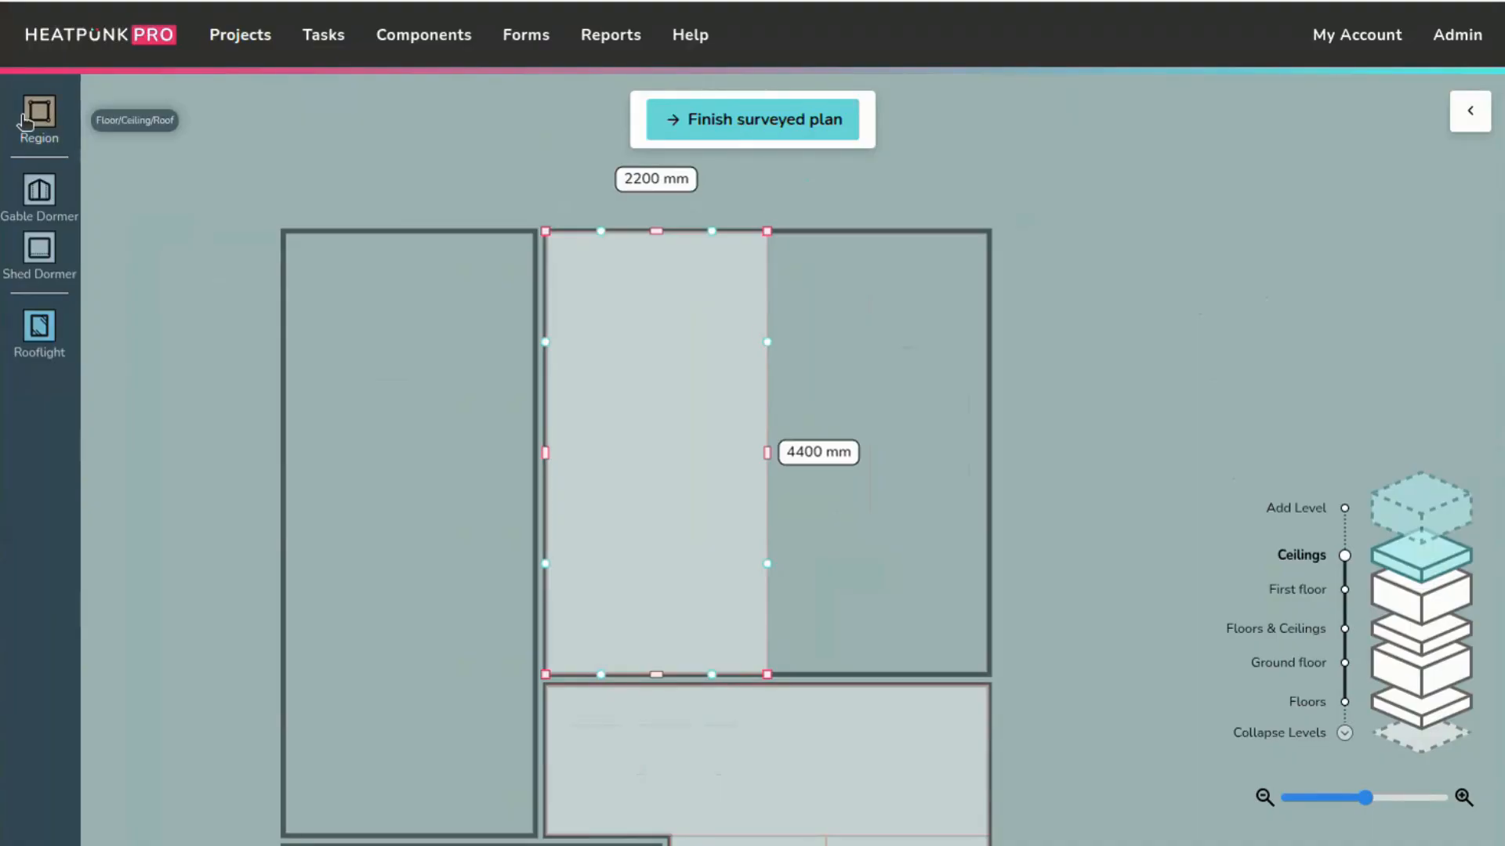
pyautogui.click(95, 139)
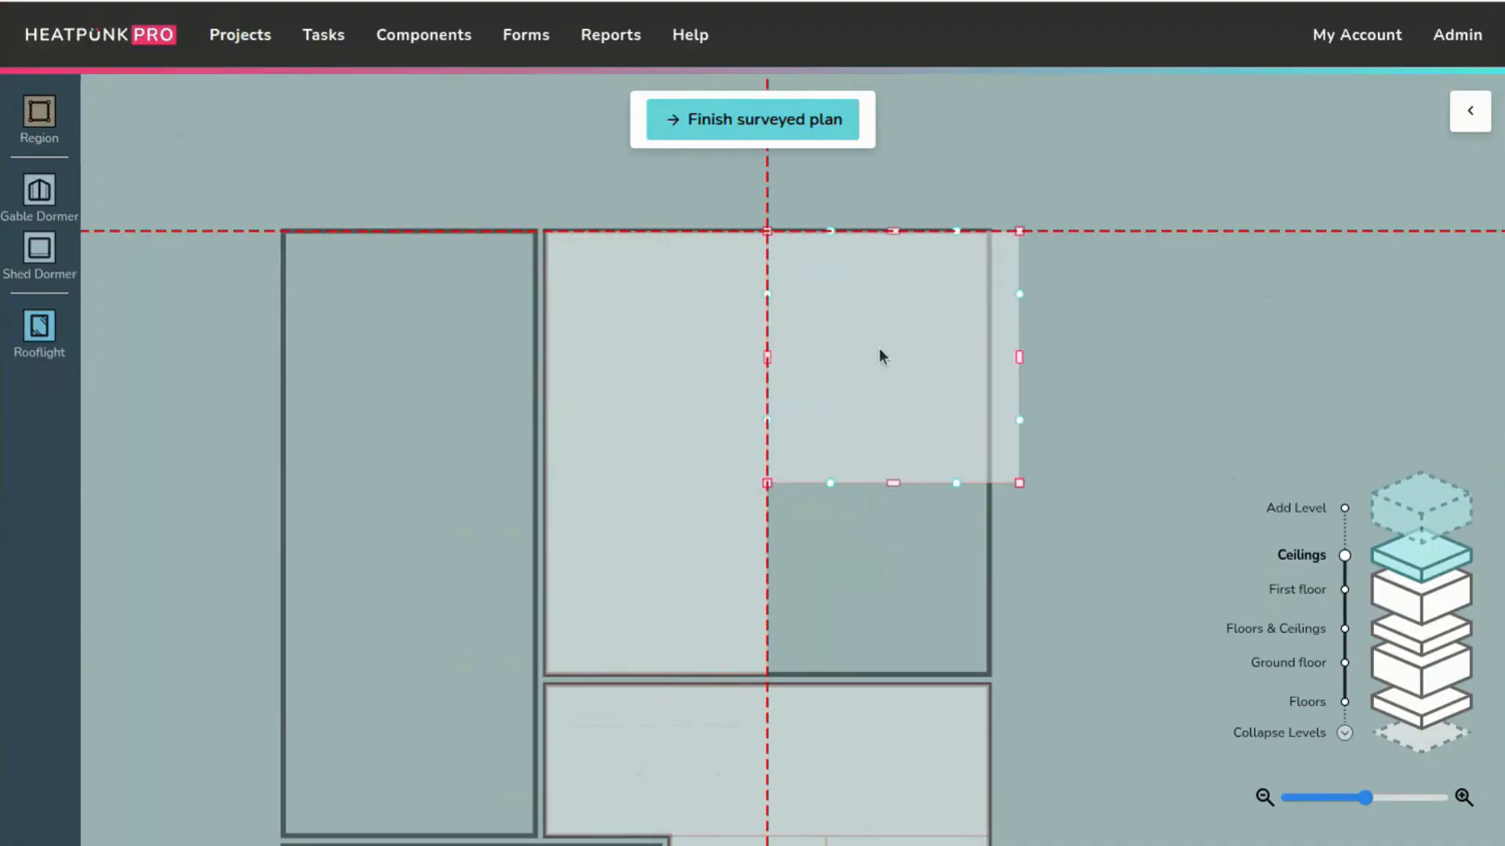
pyautogui.click(877, 350)
pyautogui.moveTo(895, 486); pyautogui.dragTo(894, 637)
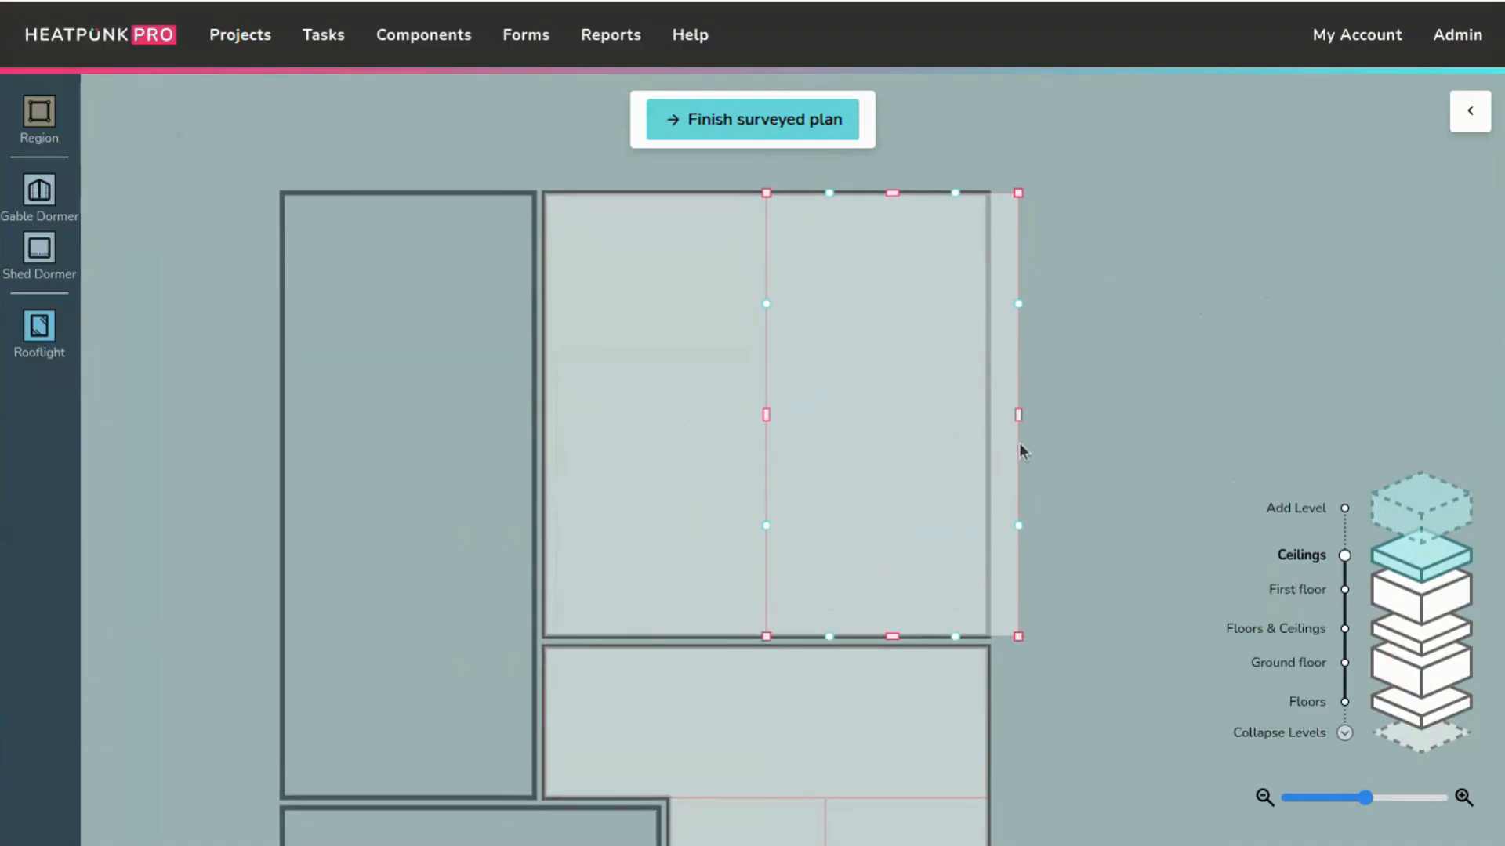
pyautogui.moveTo(1018, 414); pyautogui.dragTo(988, 419)
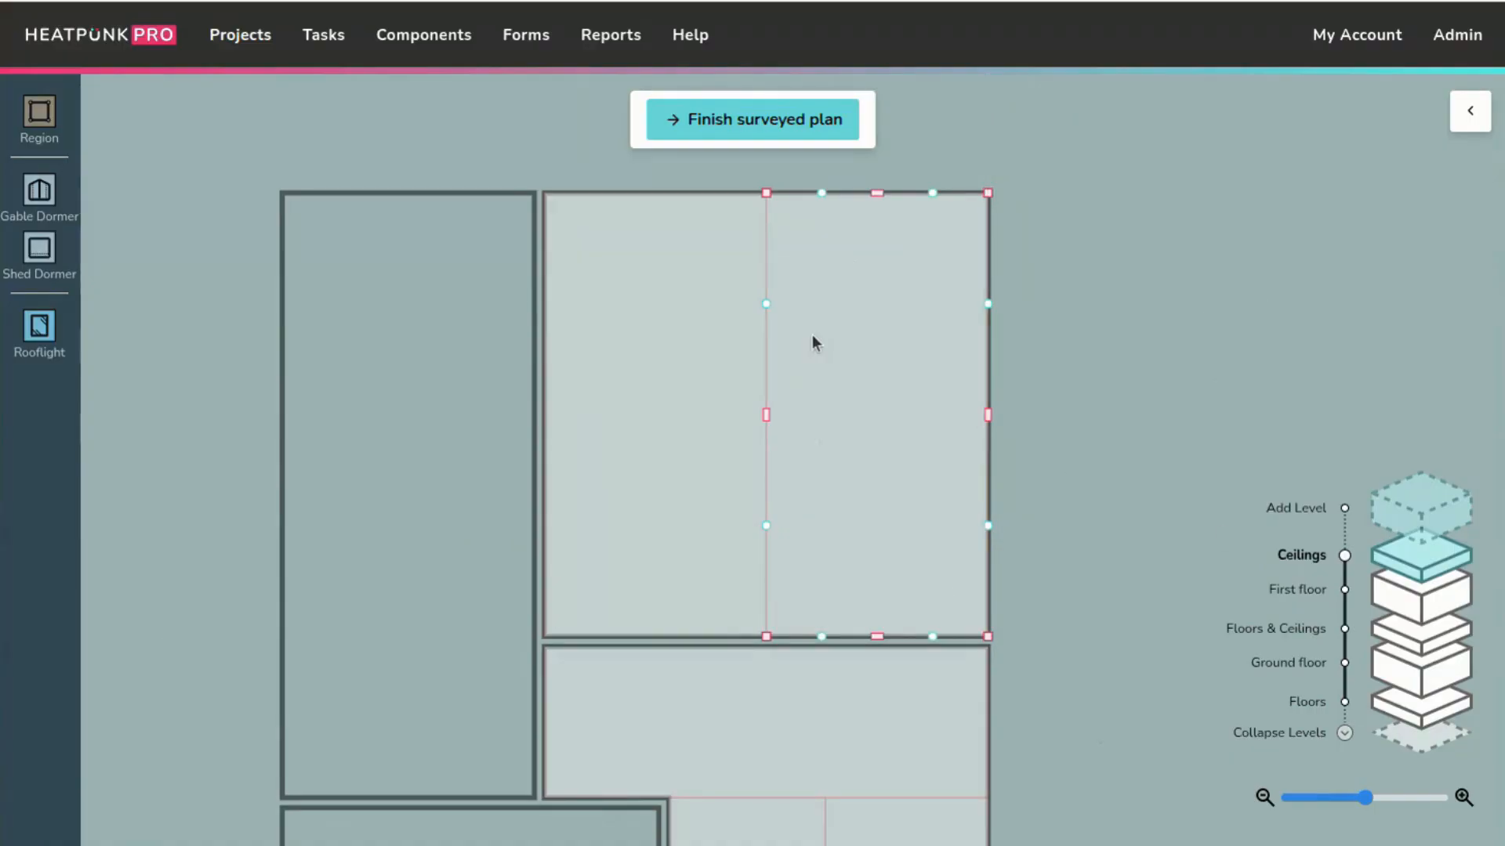
# - Free the upper-right vertex of Bedroom 1's left ceiling region and move it down, setting the region's inner edge length to 2500 mm
pyautogui.click(696, 280)
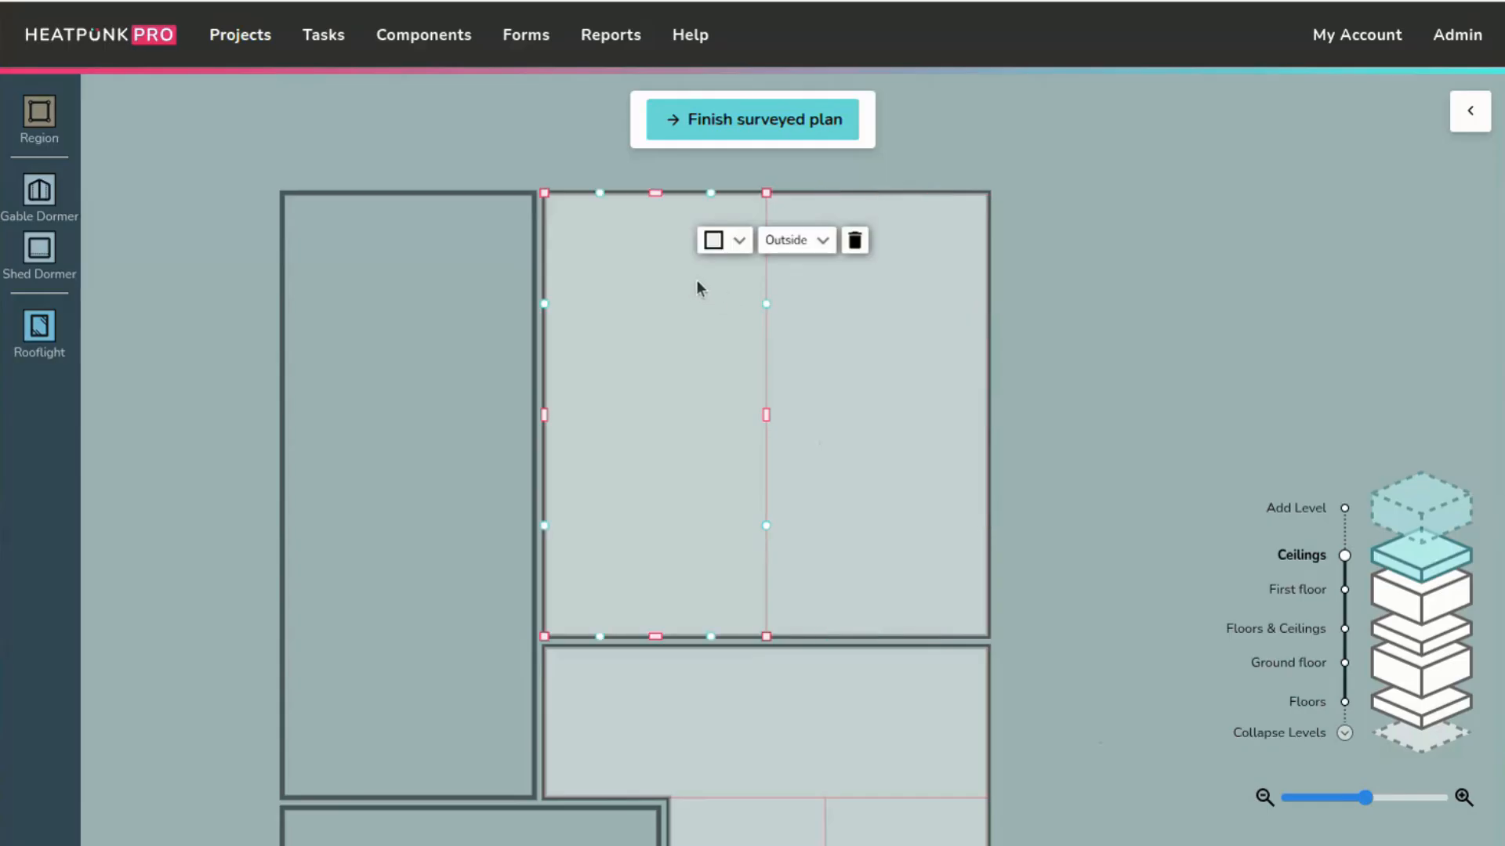
pyautogui.click(768, 195)
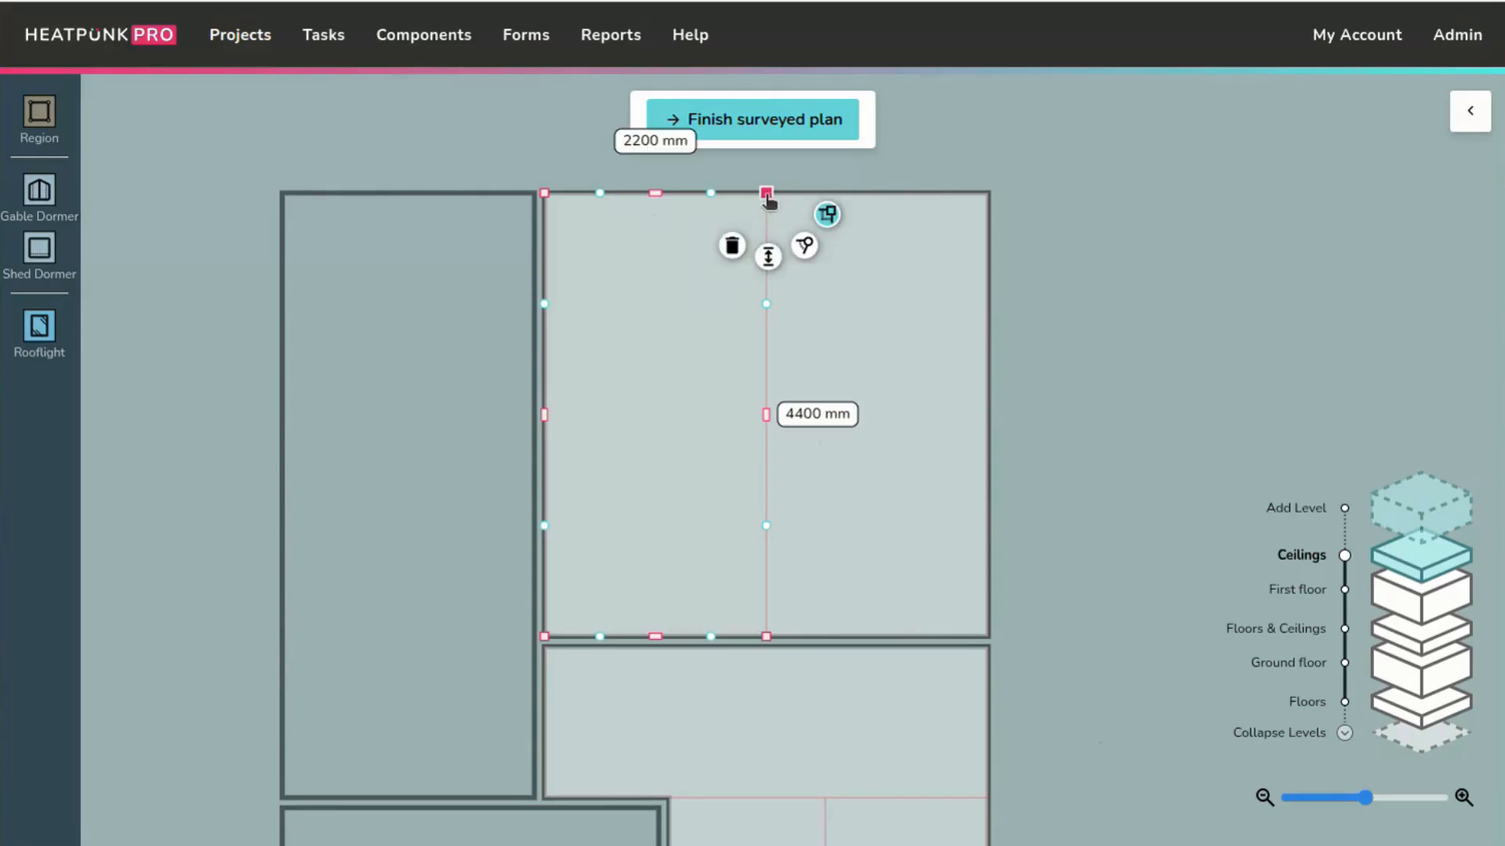
pyautogui.click(805, 249)
pyautogui.moveTo(769, 200); pyautogui.dragTo(768, 278)
pyautogui.click(817, 379)
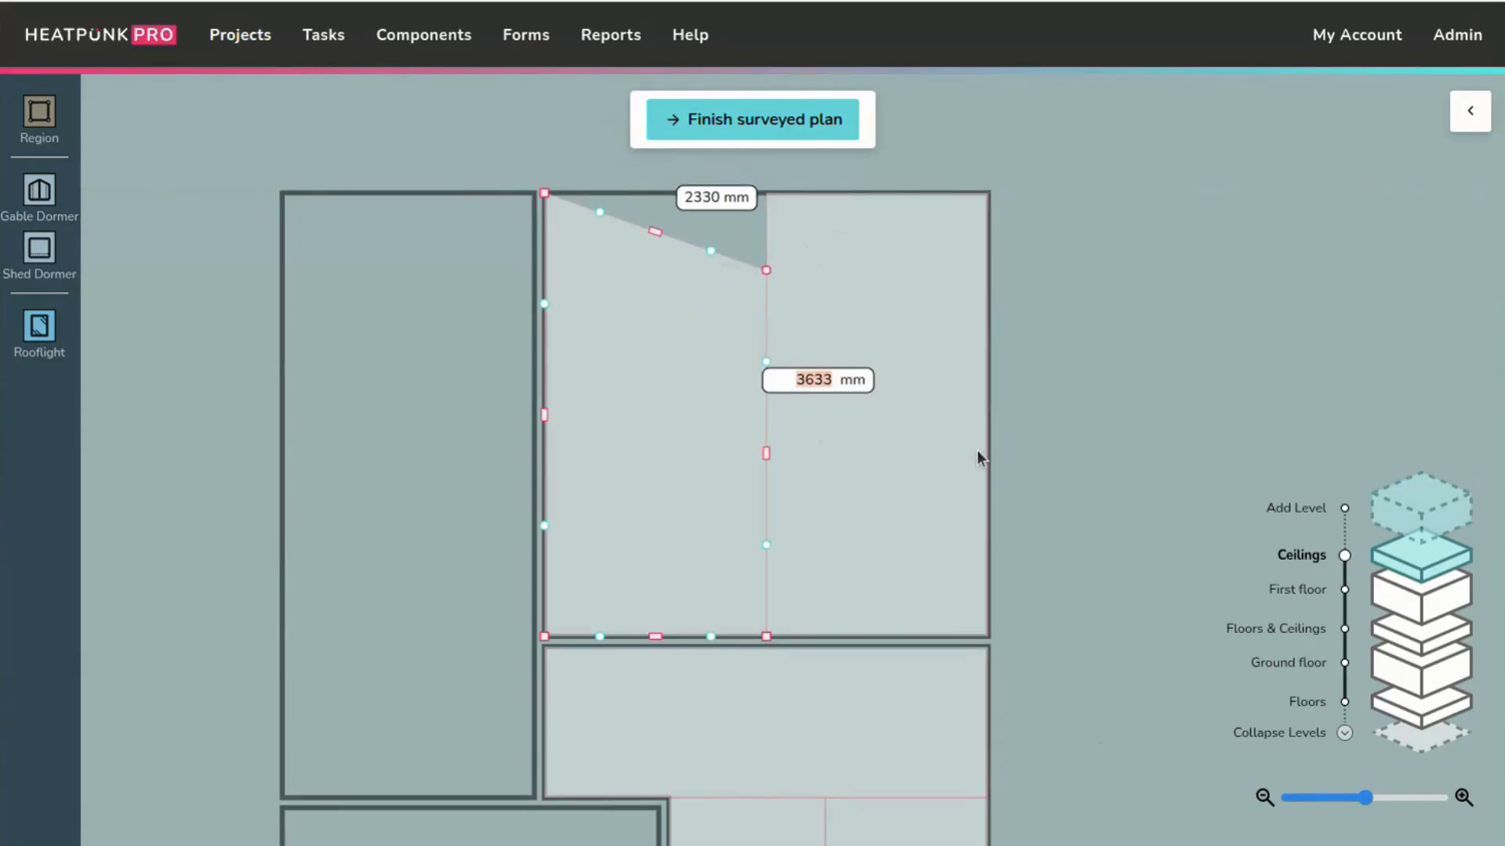
pyautogui.write('2500')
pyautogui.press('Return')
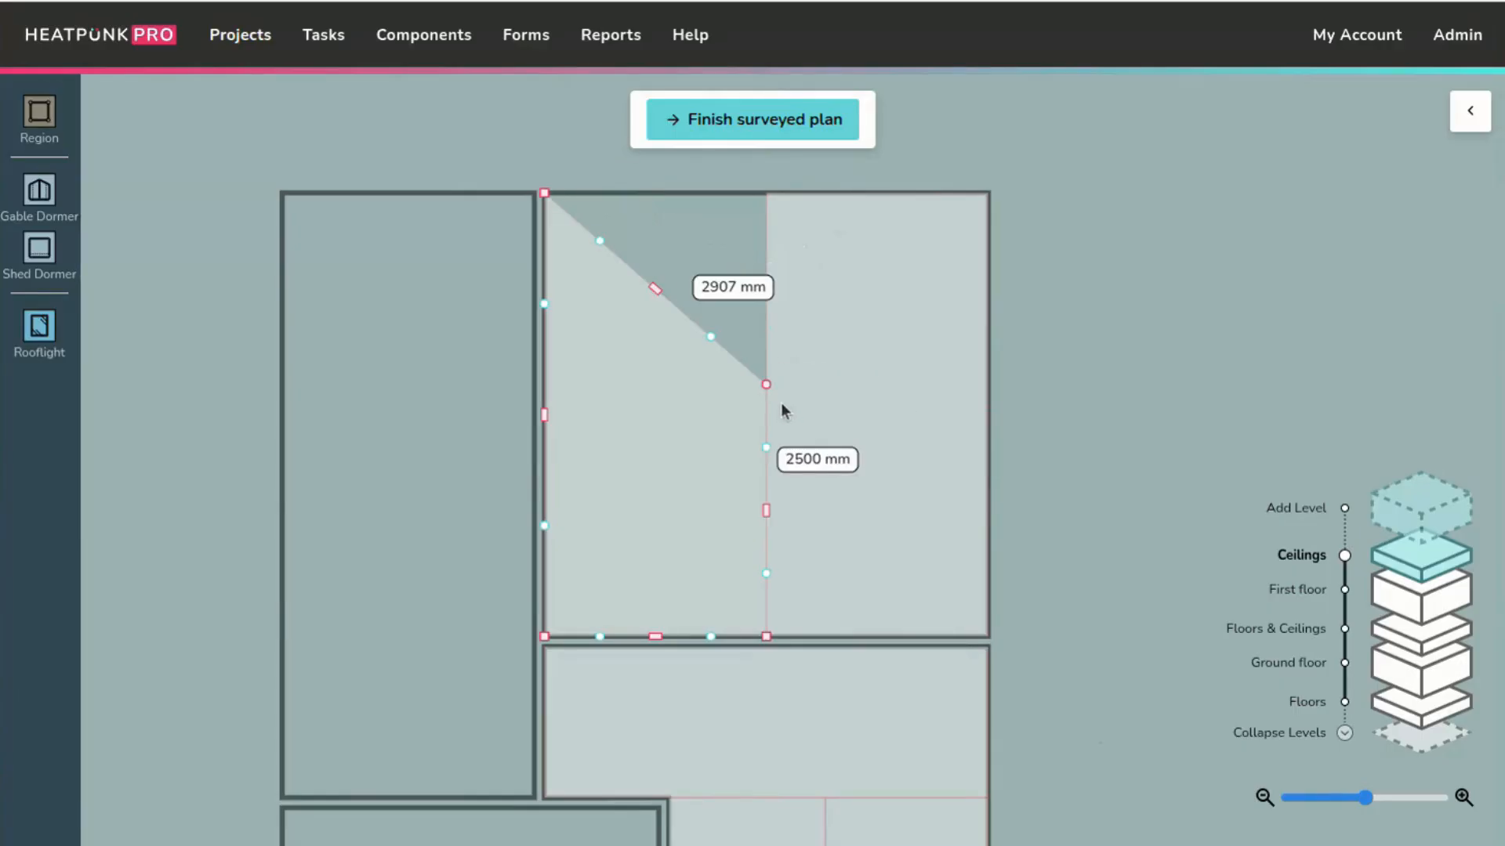
# - Free the upper-left vertex of Bedroom 1's right ceiling region and move it down to meet the left region's inner vertex
pyautogui.click(811, 371)
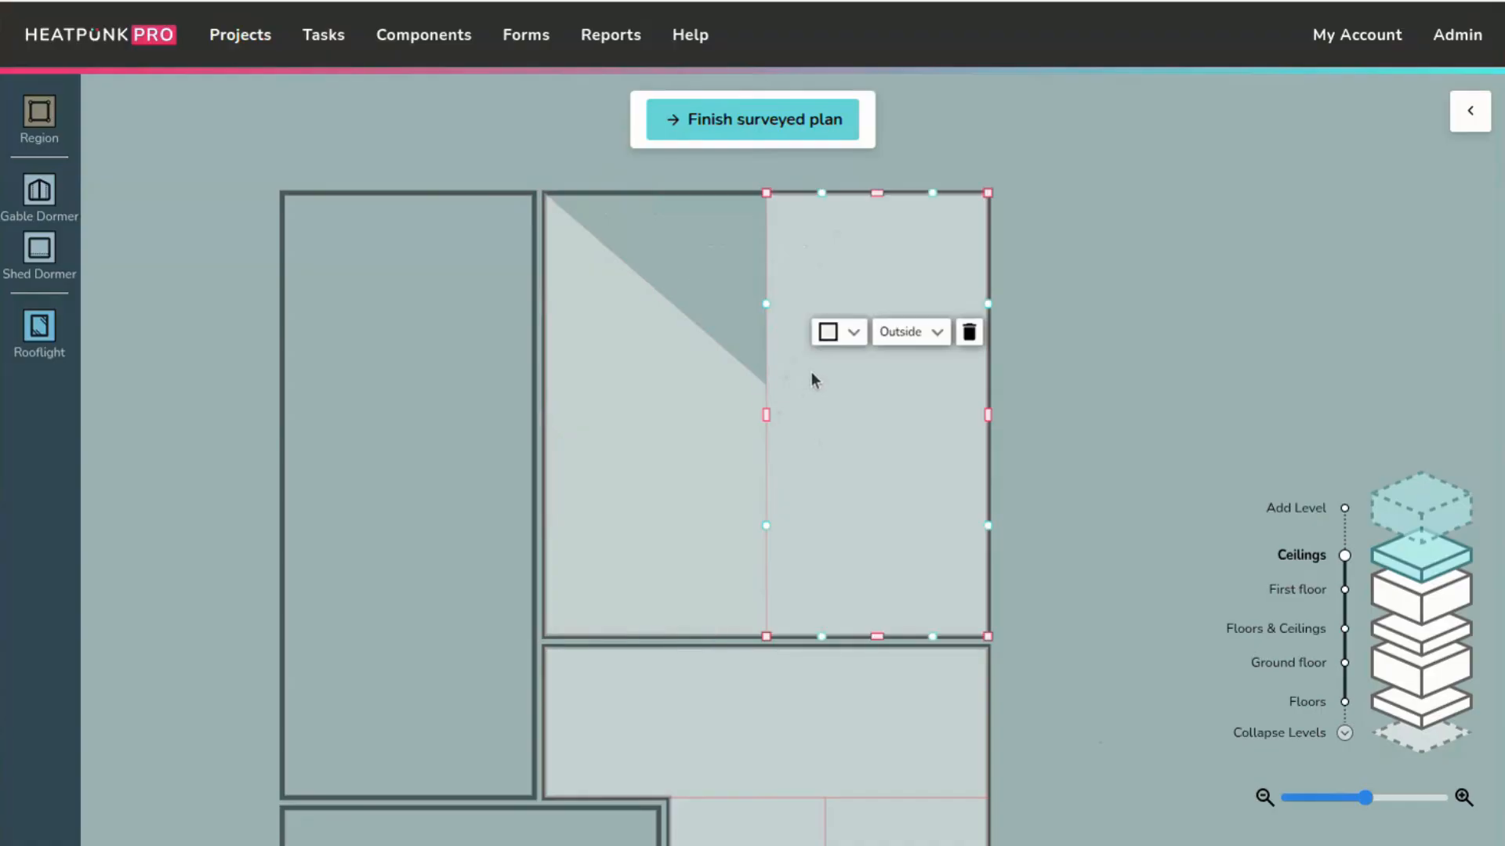
pyautogui.click(766, 193)
pyautogui.click(799, 244)
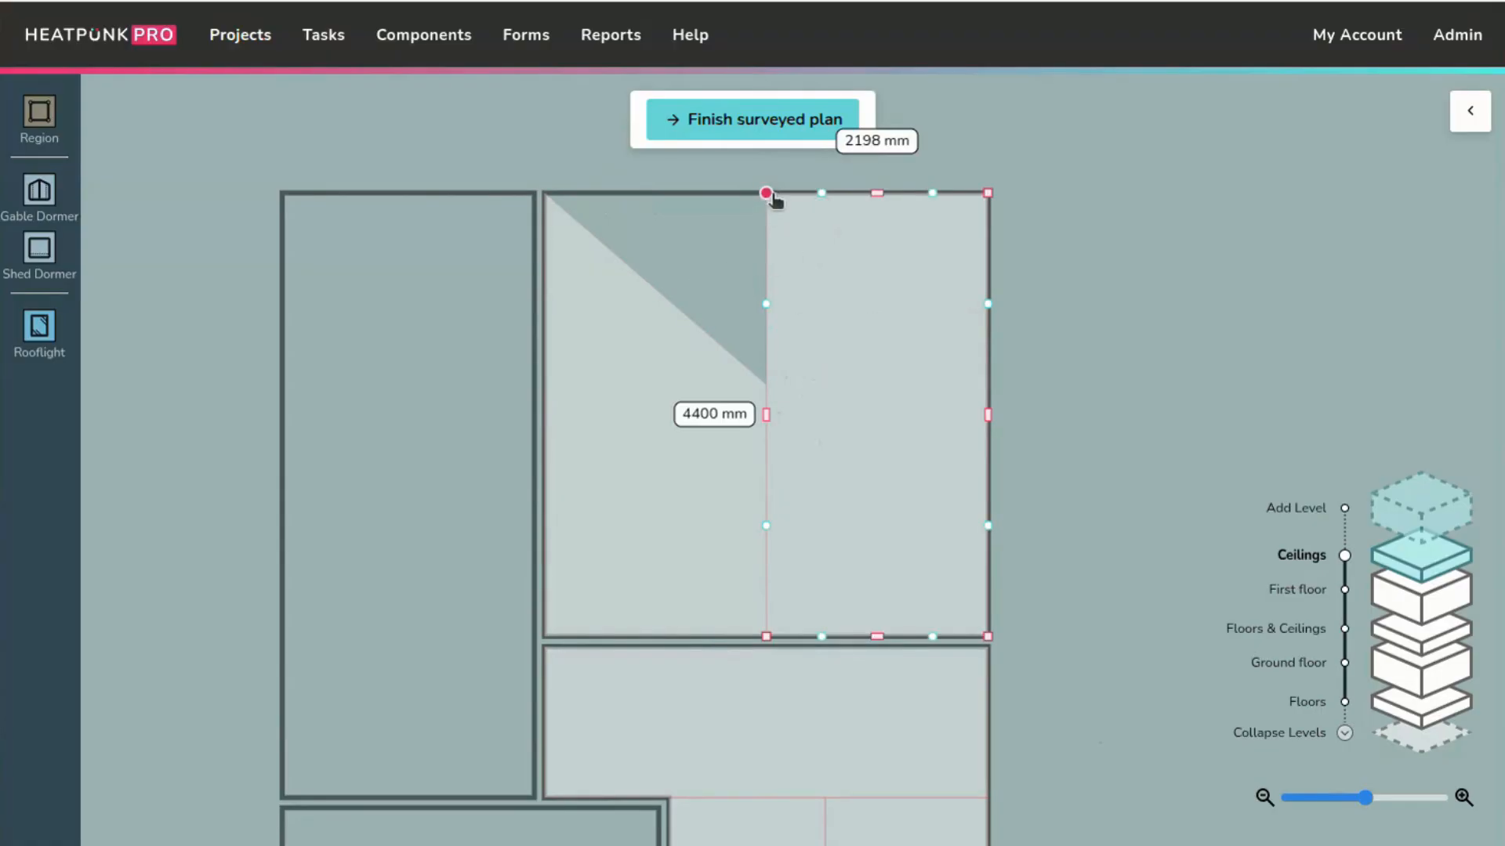
pyautogui.moveTo(772, 202); pyautogui.dragTo(781, 379)
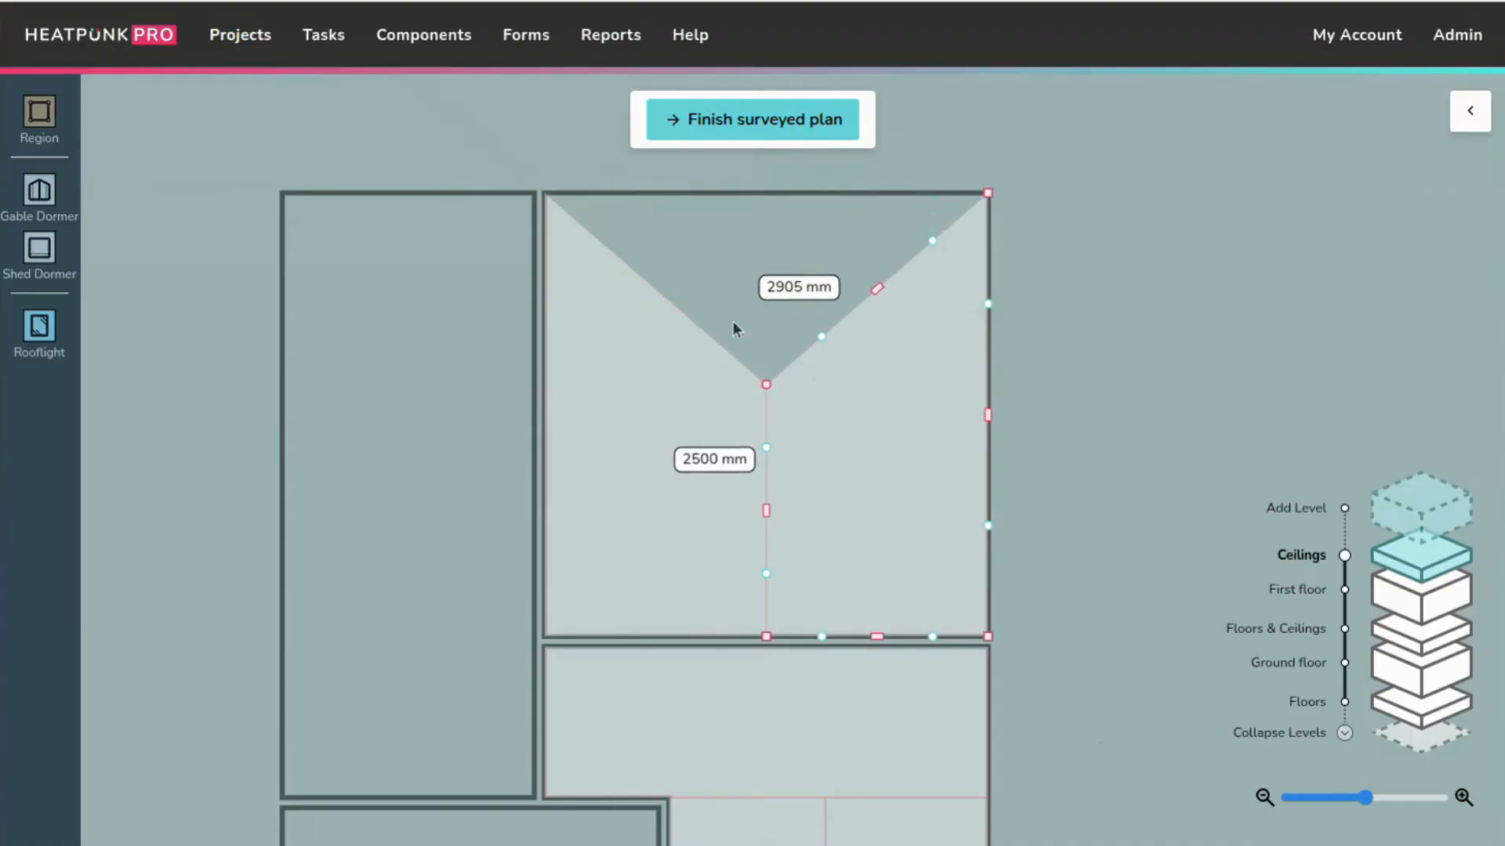
pyautogui.click(1066, 364)
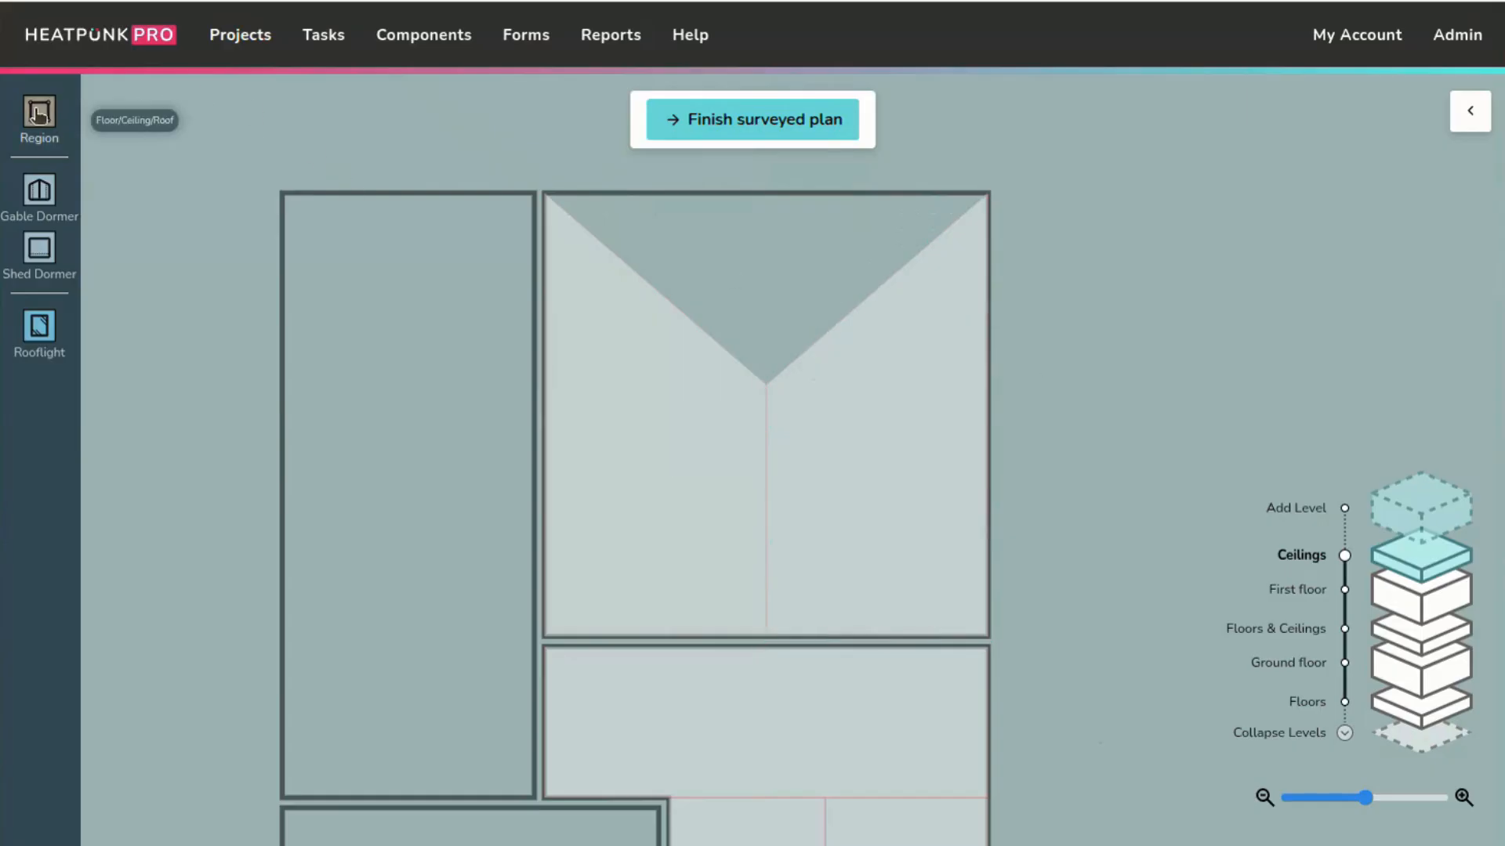
# - Add a ceiling region at Bedroom 1's upper-left corner, move its lower-left vertex to the shared ridge point and delete its lower-right vertex
pyautogui.moveTo(38, 114); pyautogui.dragTo(671, 322)
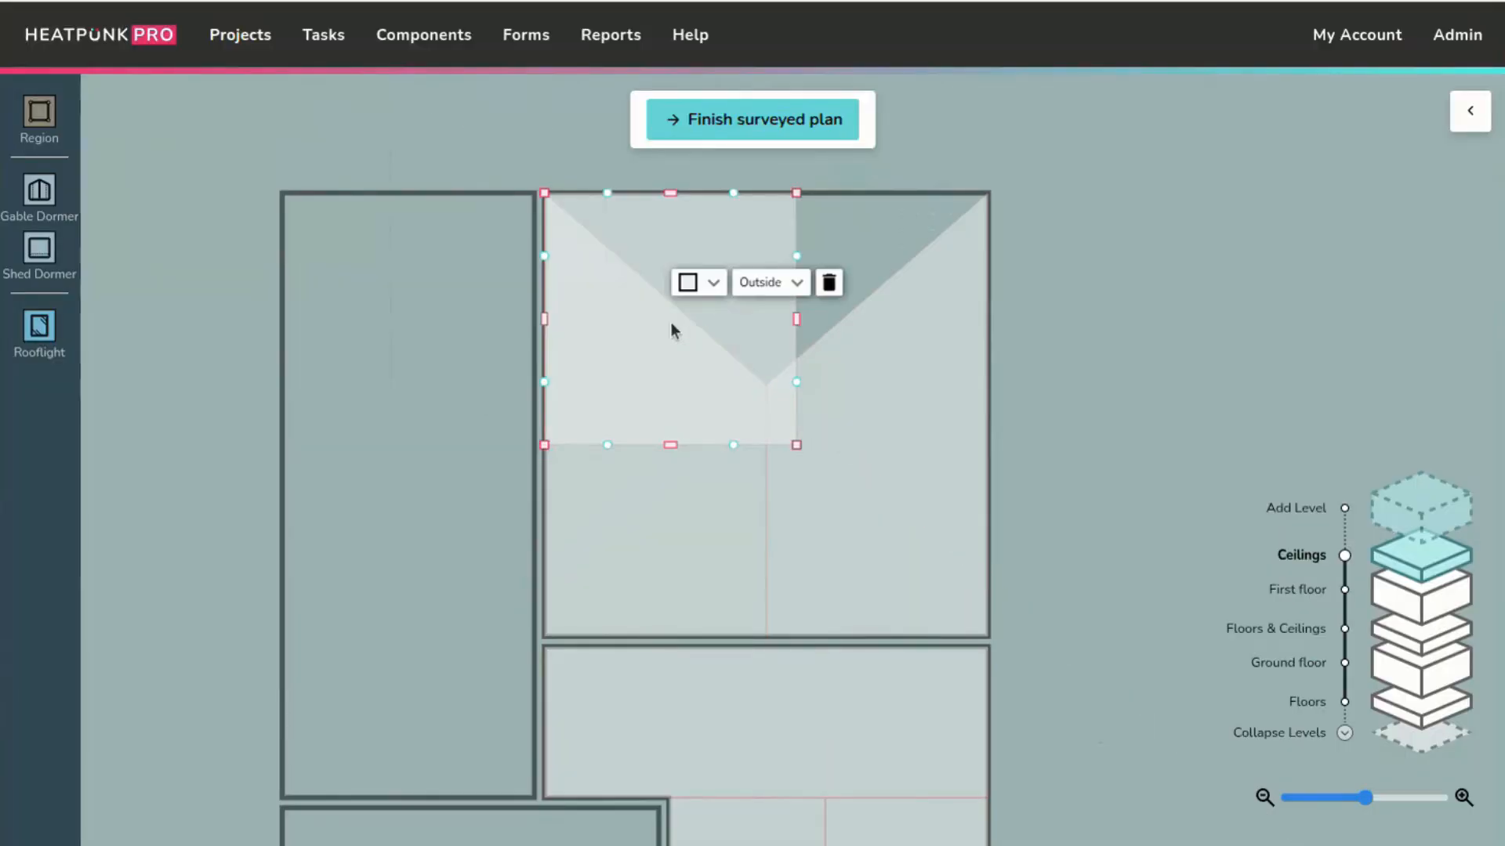
pyautogui.click(544, 445)
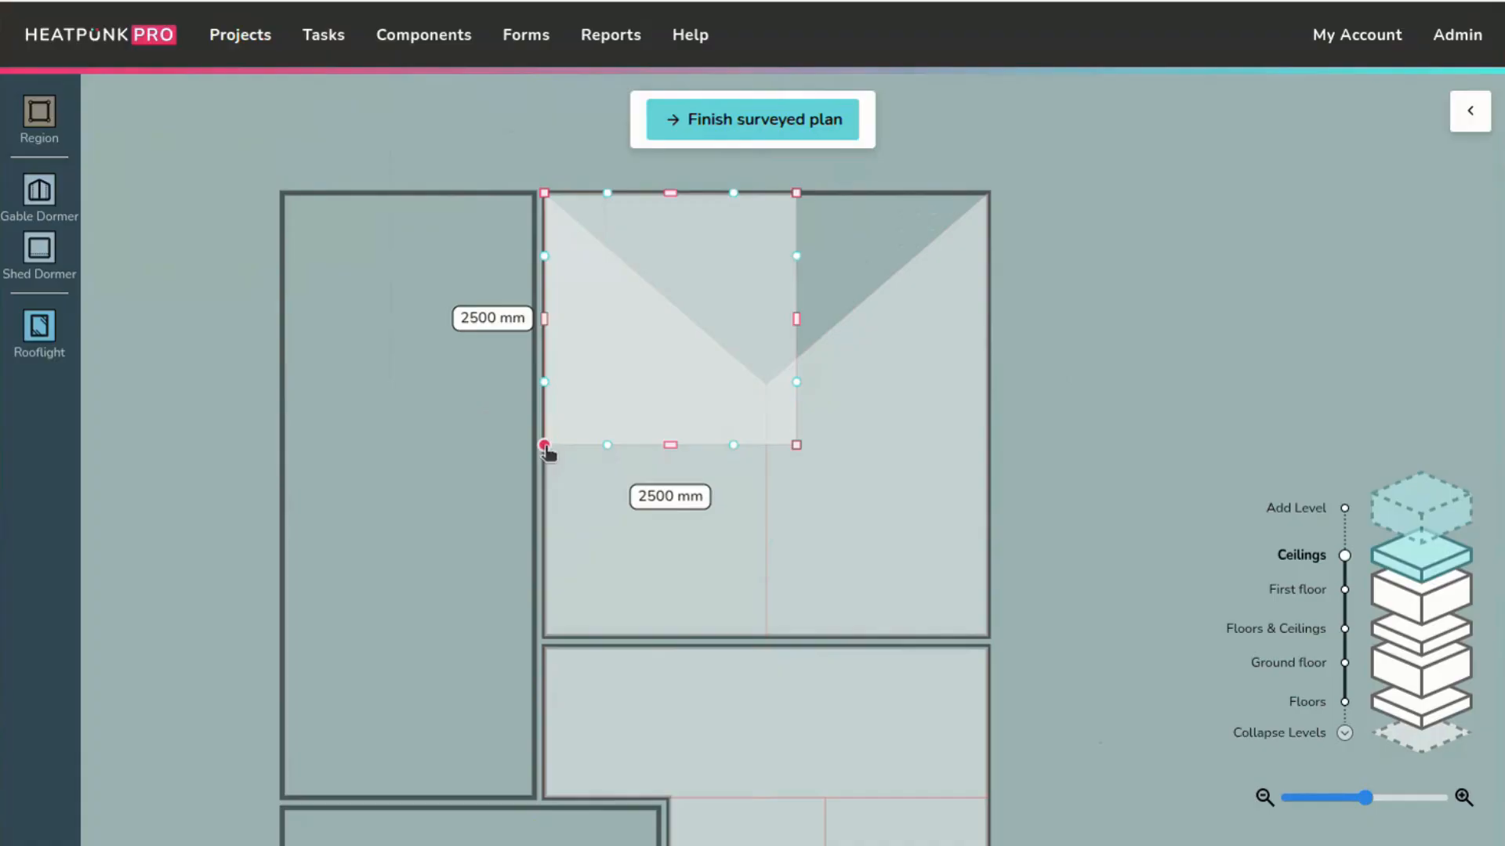
pyautogui.moveTo(545, 448); pyautogui.dragTo(772, 390)
pyautogui.click(806, 452)
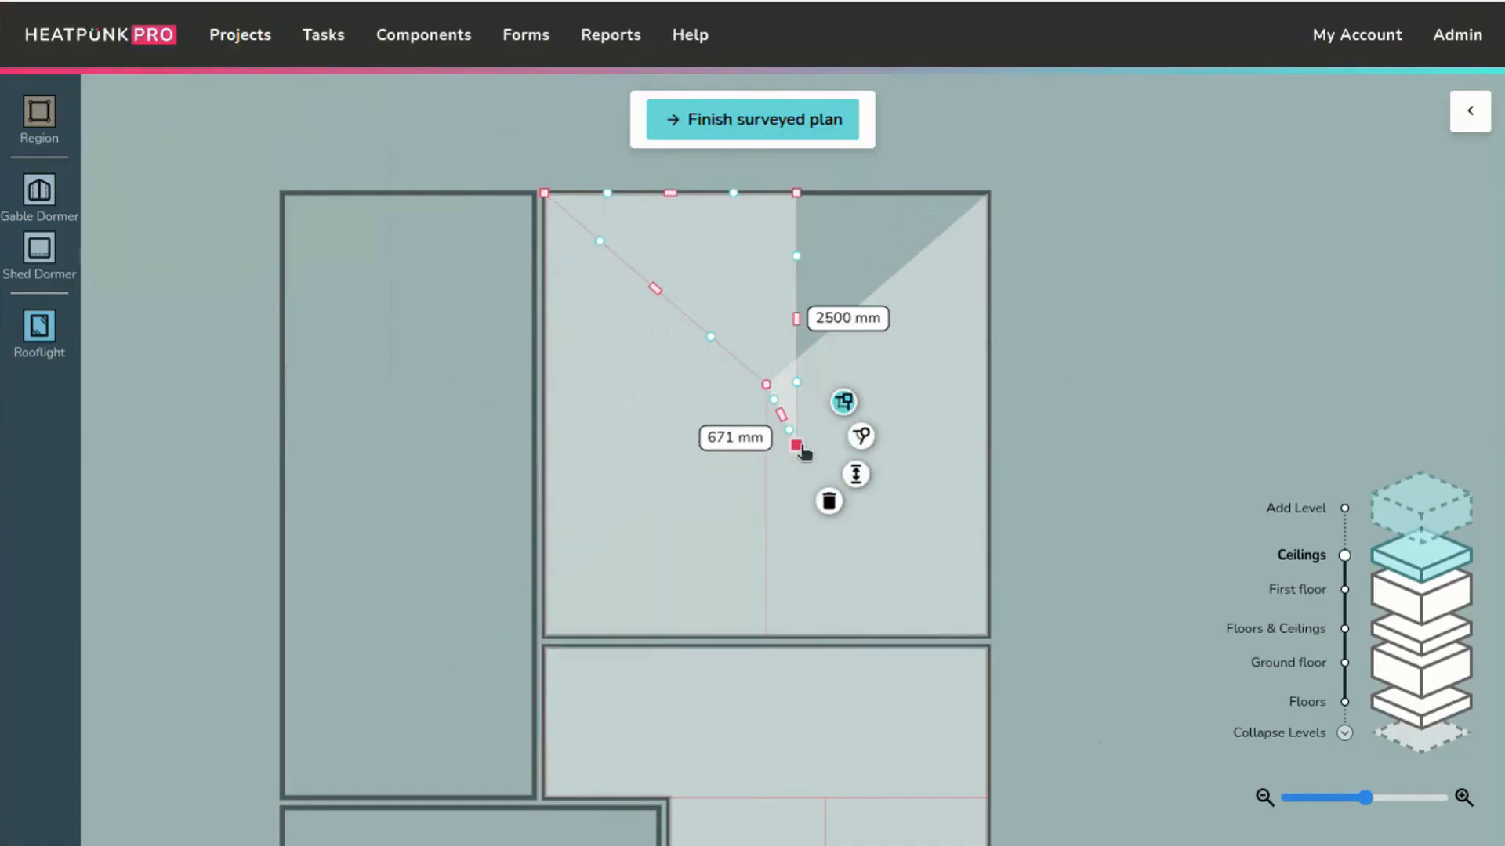
pyautogui.click(830, 501)
# - Stretch the new region's upper-right vertex to Bedroom 1's upper-right corner so the triangle fills the gap
pyautogui.click(797, 193)
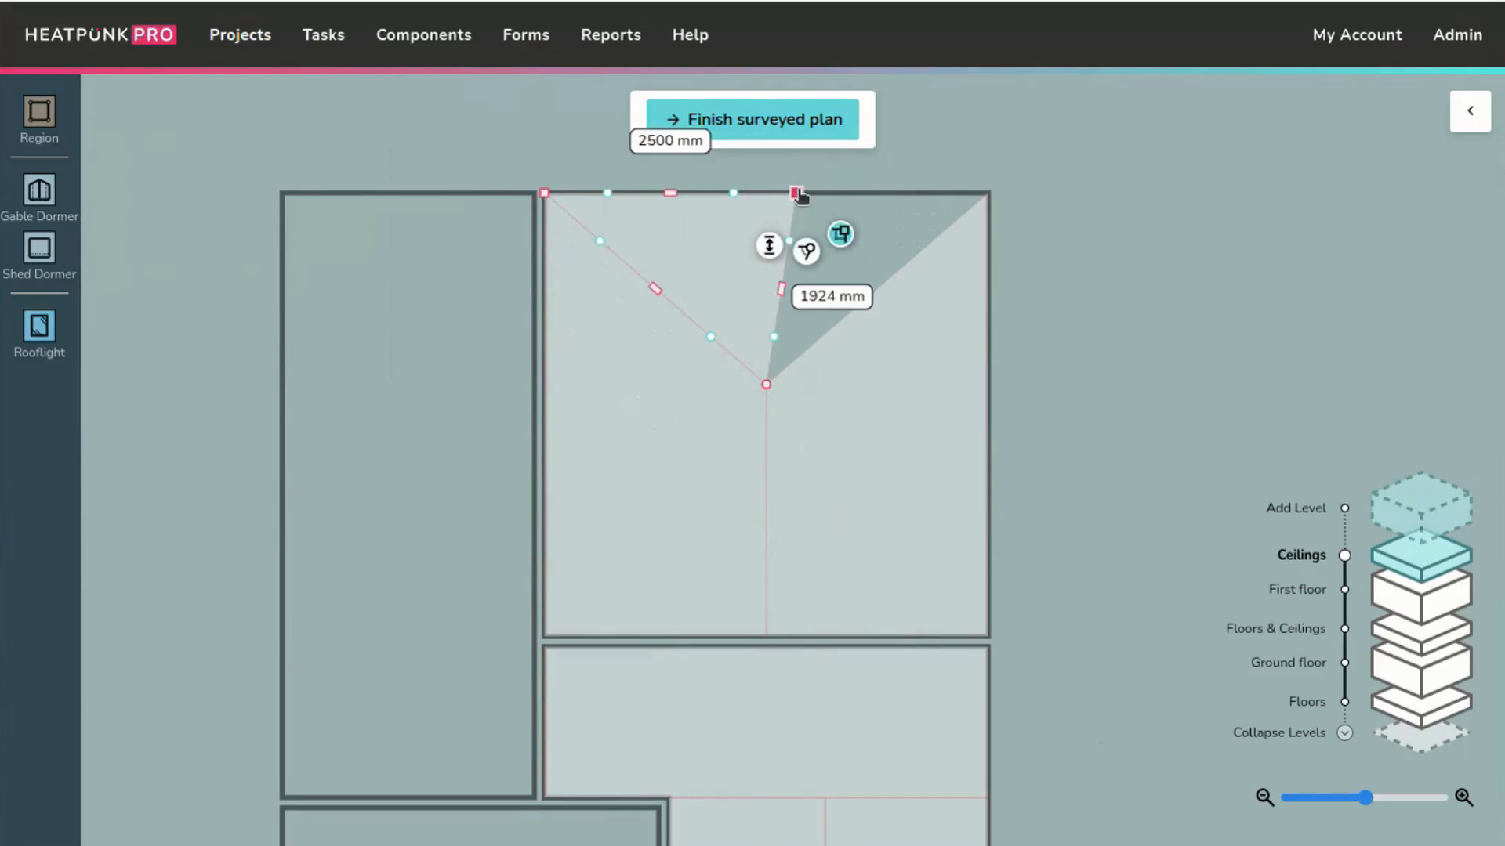
pyautogui.click(798, 195)
pyautogui.moveTo(797, 195); pyautogui.dragTo(988, 193)
pyautogui.click(1049, 281)
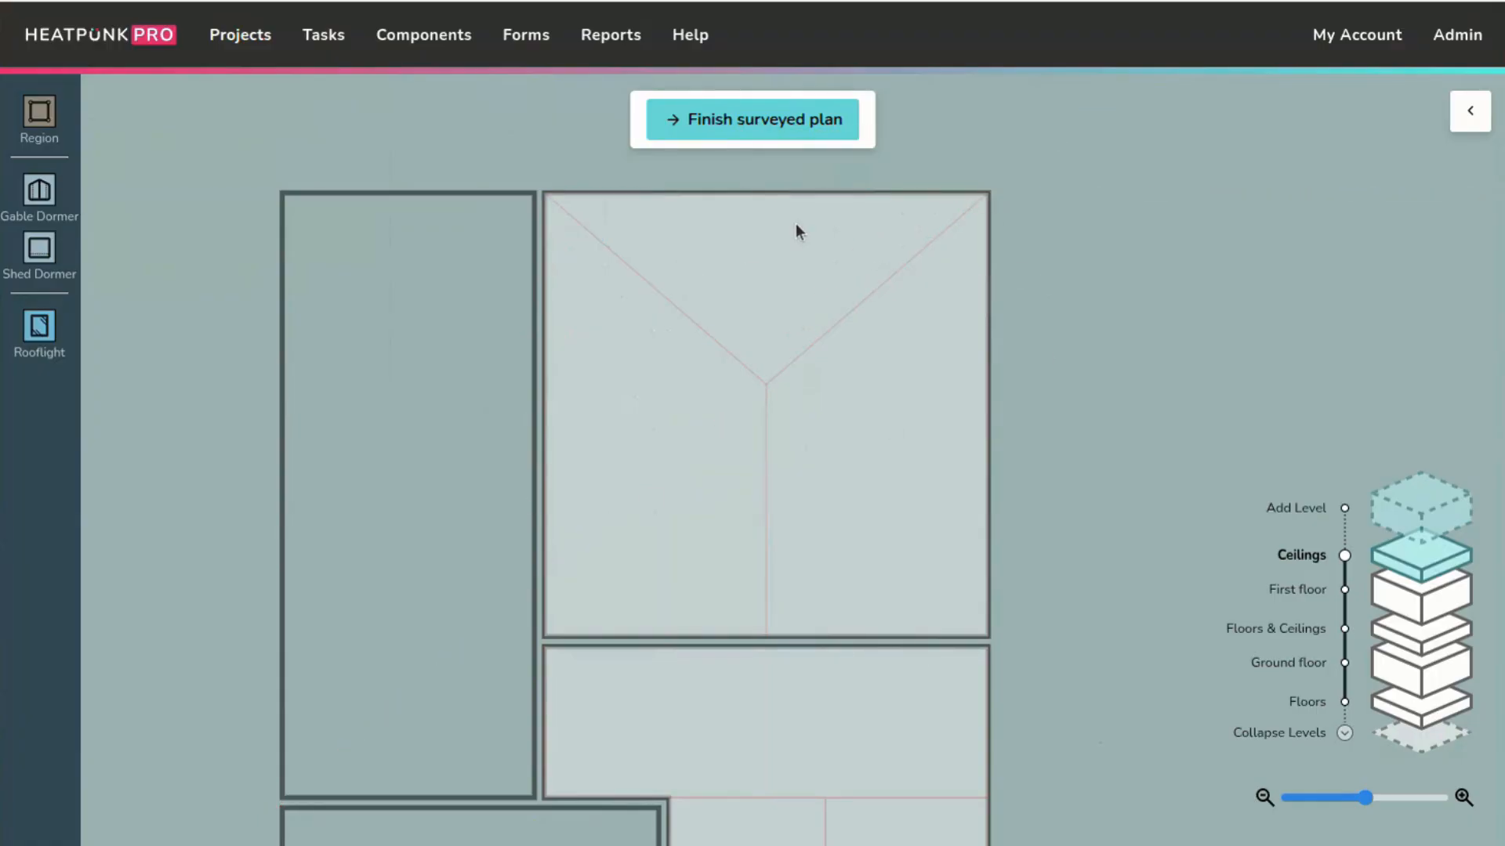
# - Set the height of the triangular region's lower vertex, at the ridge point, to 3000 mm
pyautogui.click(805, 254)
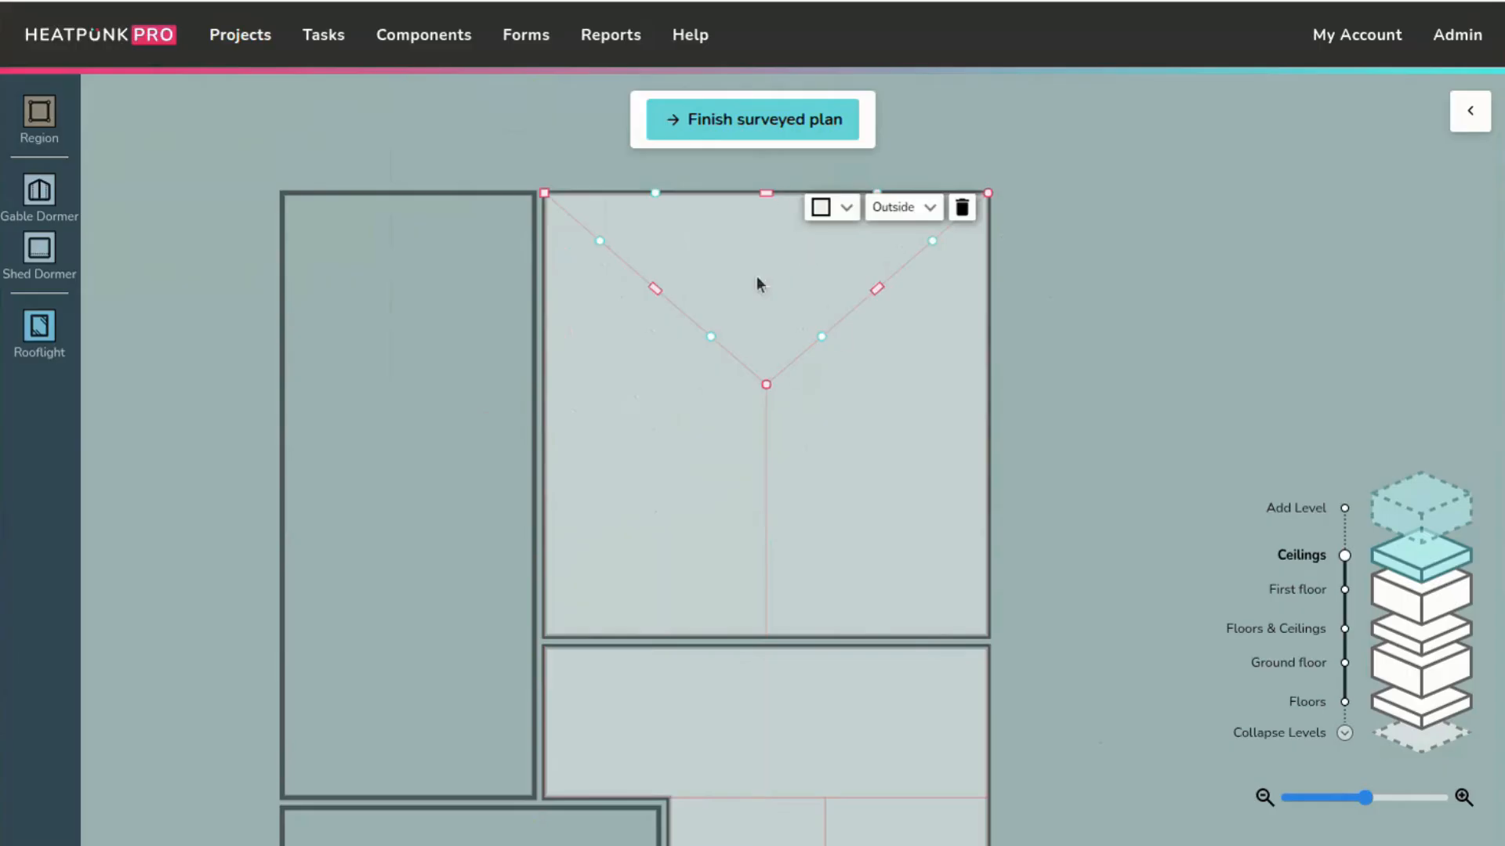
pyautogui.click(767, 386)
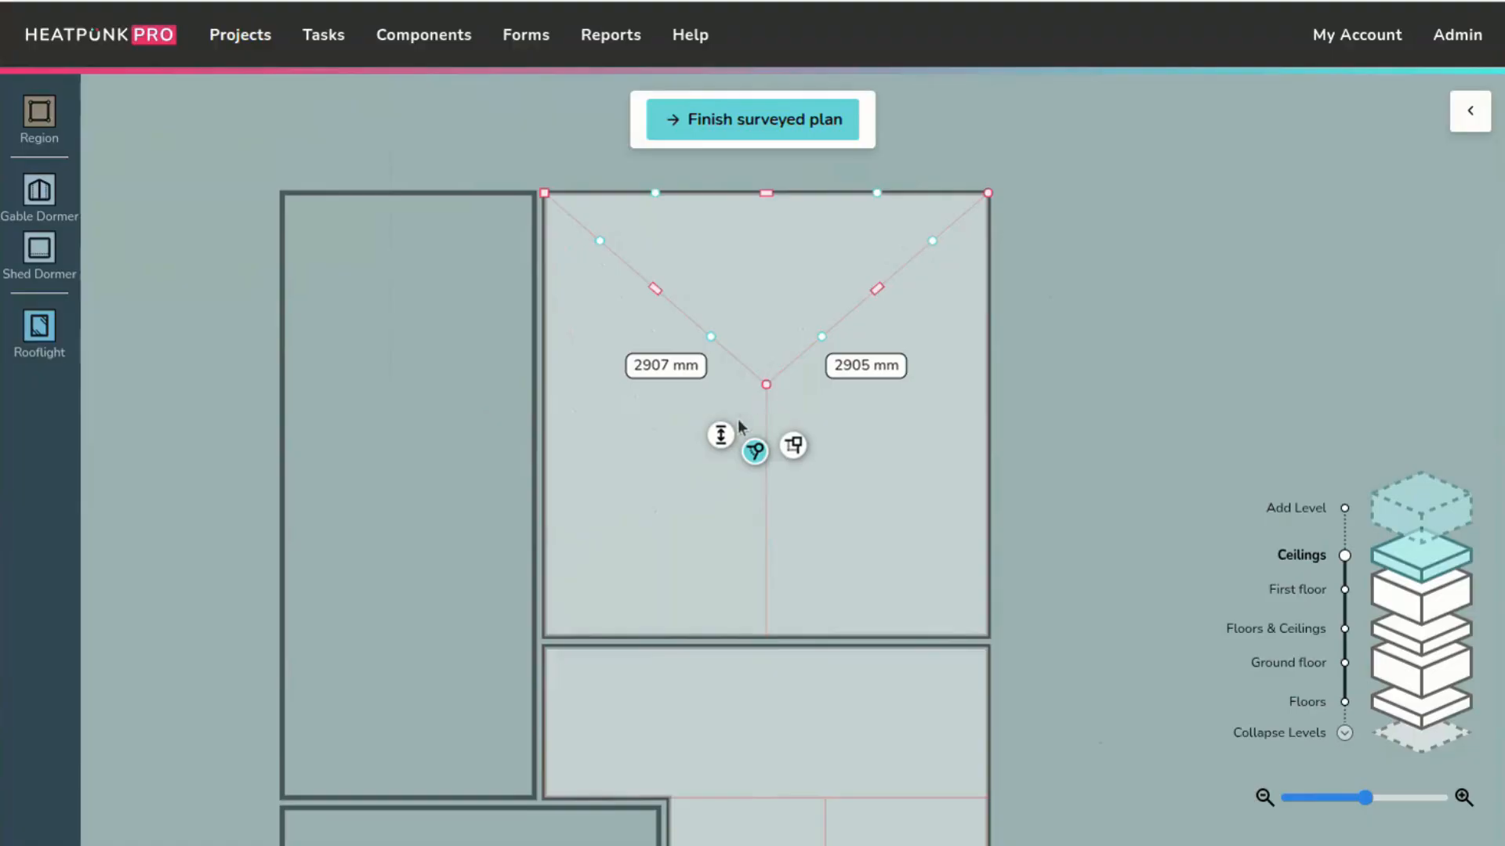
pyautogui.click(720, 439)
pyautogui.write('3000')
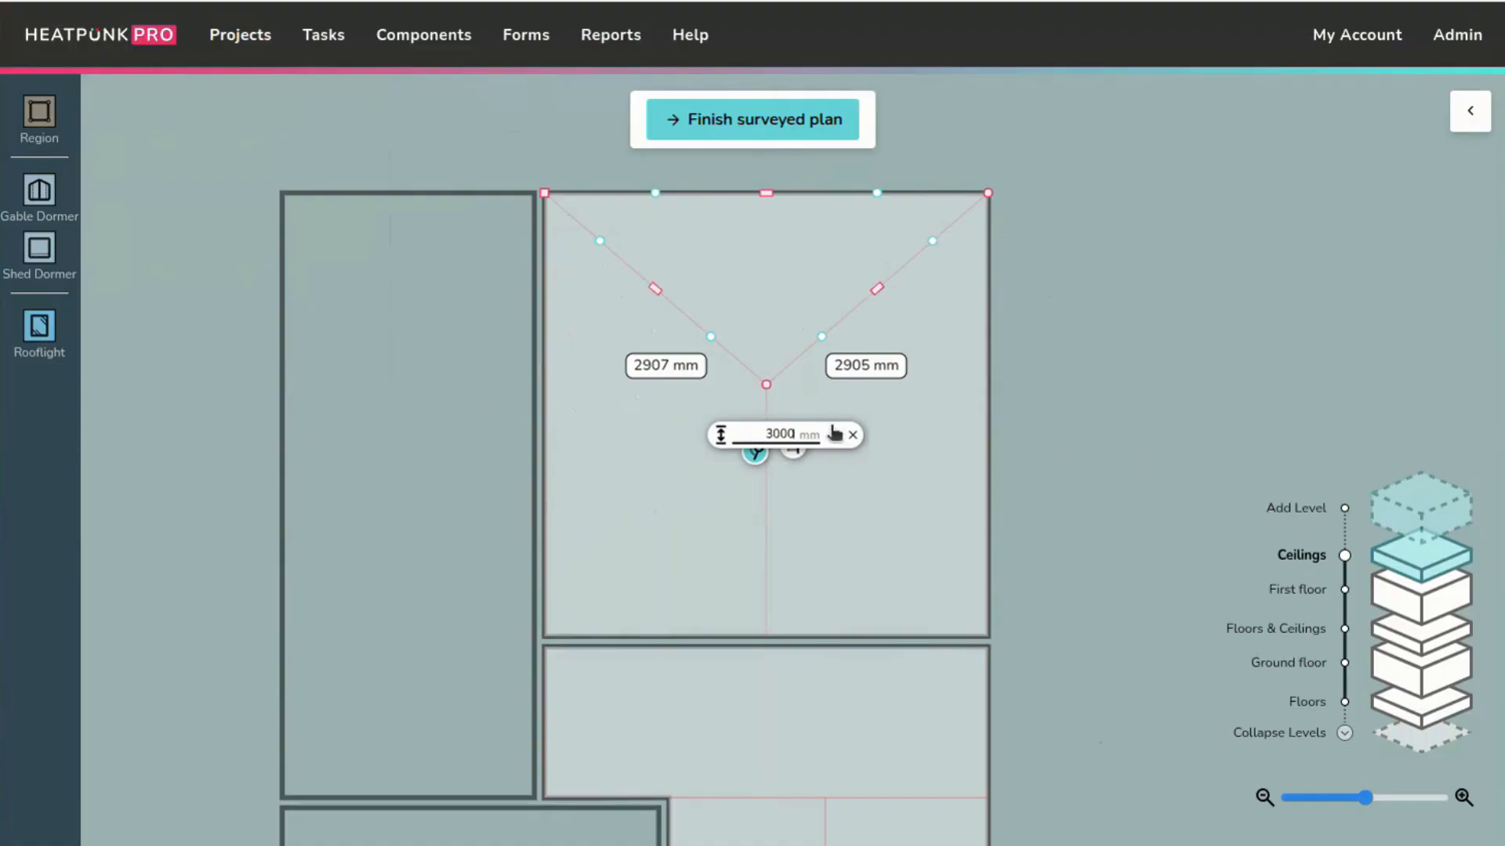
pyautogui.click(834, 437)
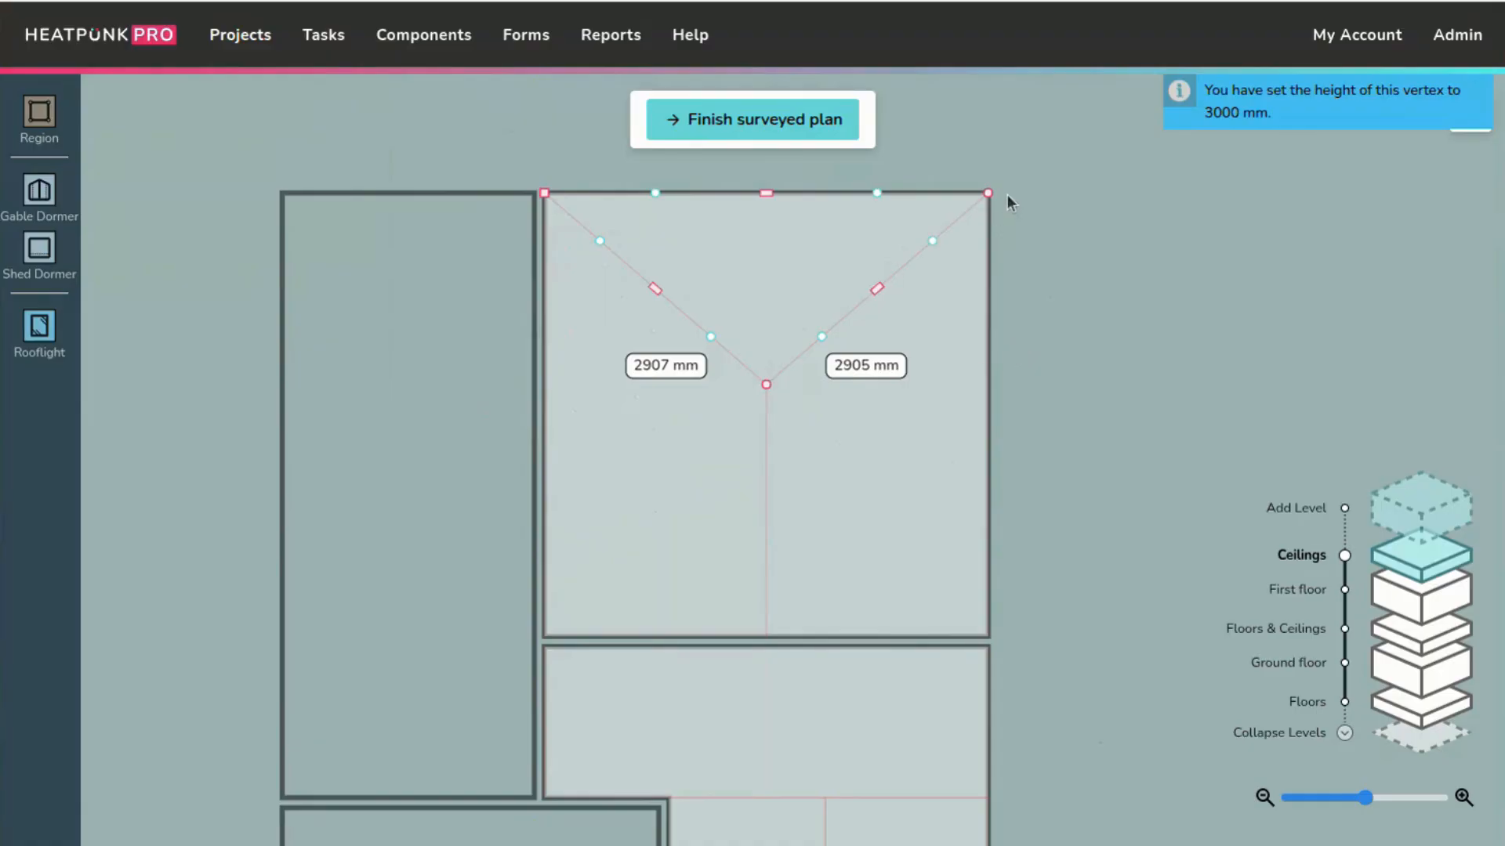
# - Set the heights of the triangular region's upper-right and upper-left vertices to 2400 mm each
pyautogui.click(987, 196)
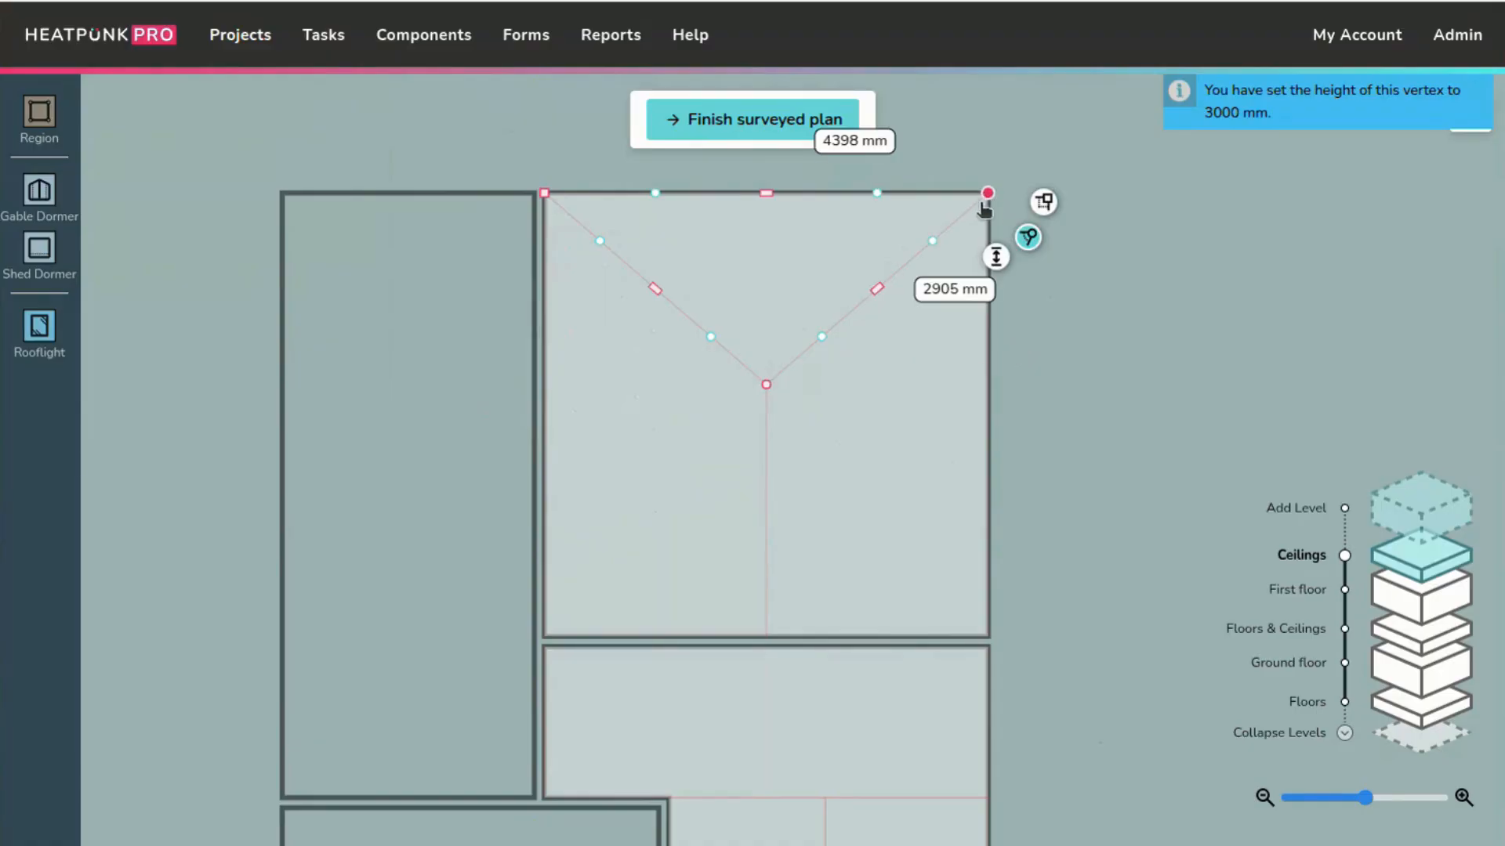
pyautogui.click(996, 257)
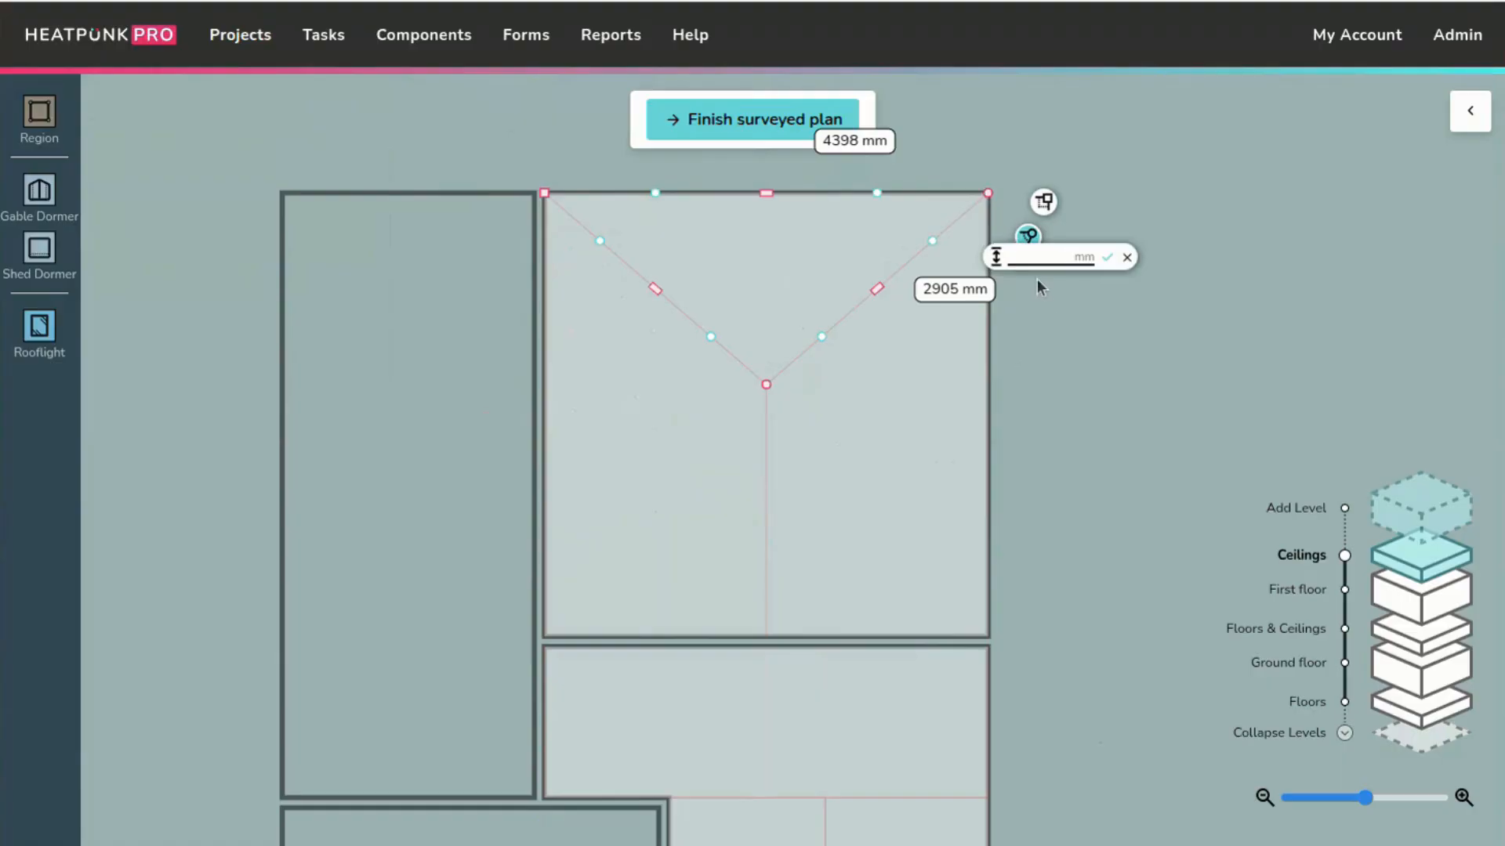
pyautogui.click(1106, 257)
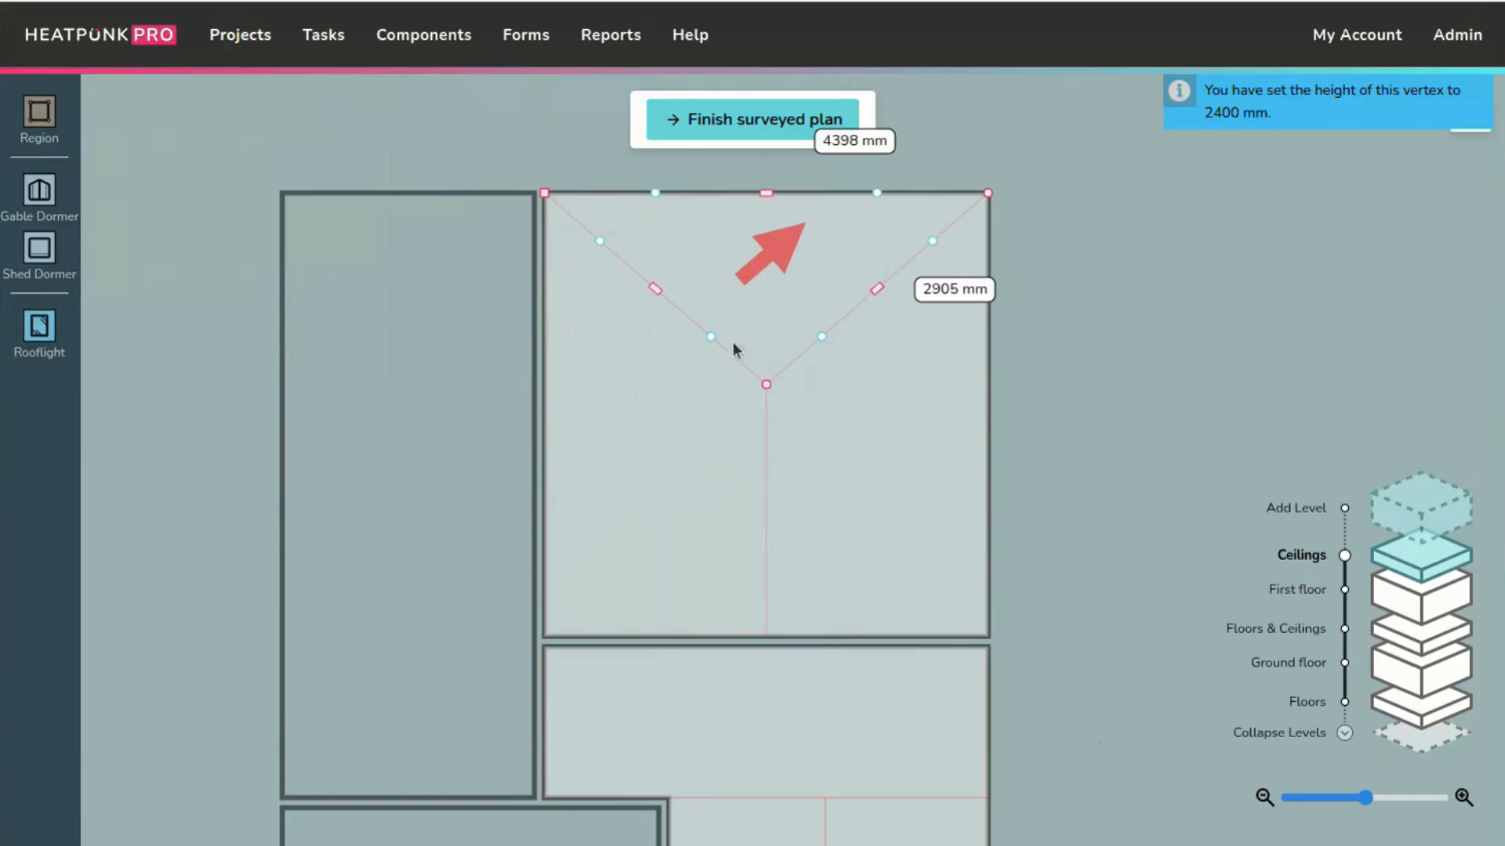
pyautogui.click(545, 193)
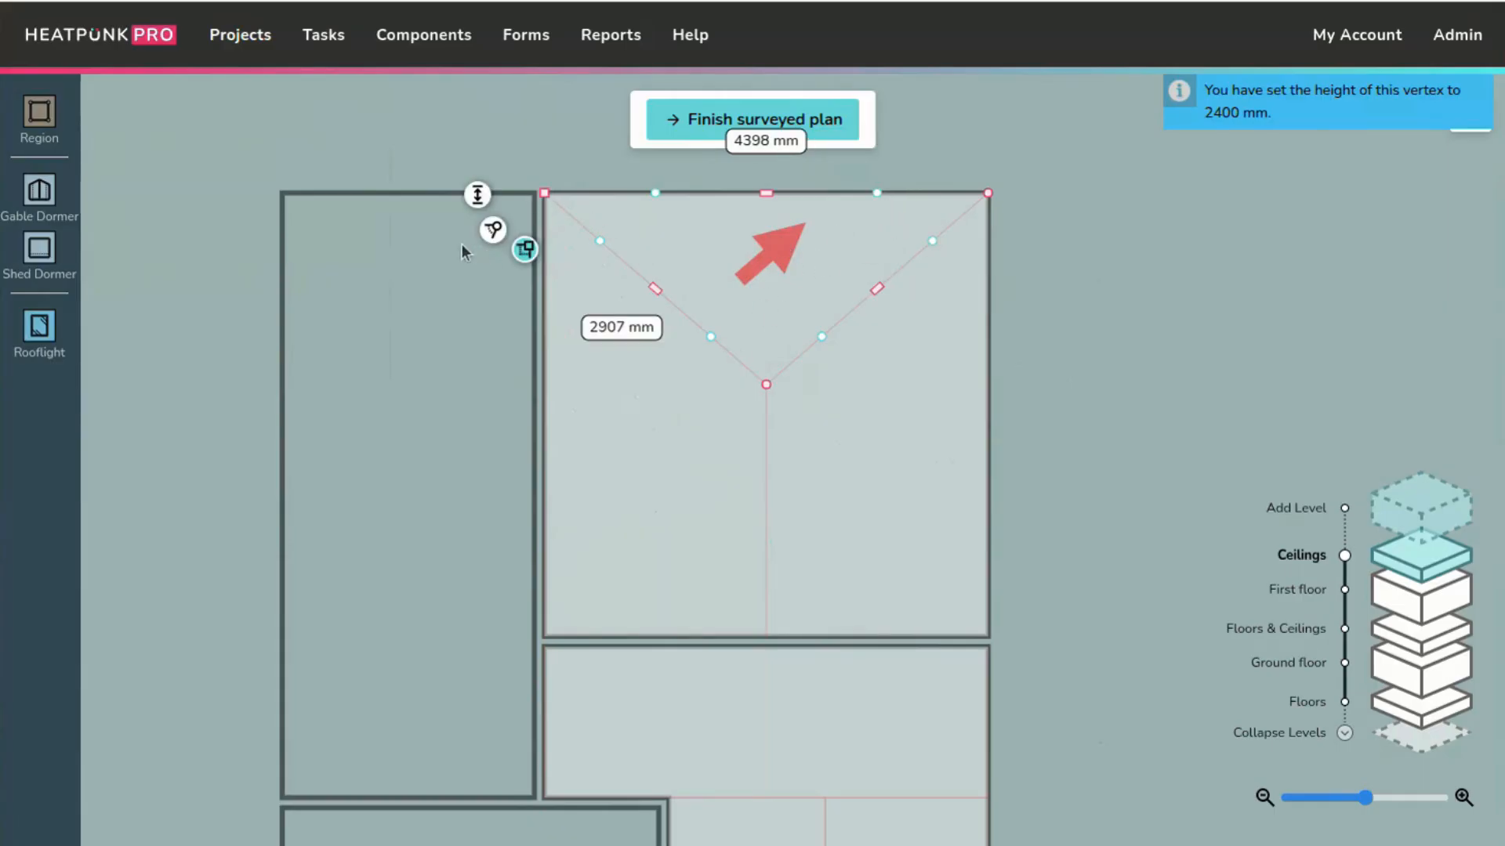
pyautogui.click(569, 193)
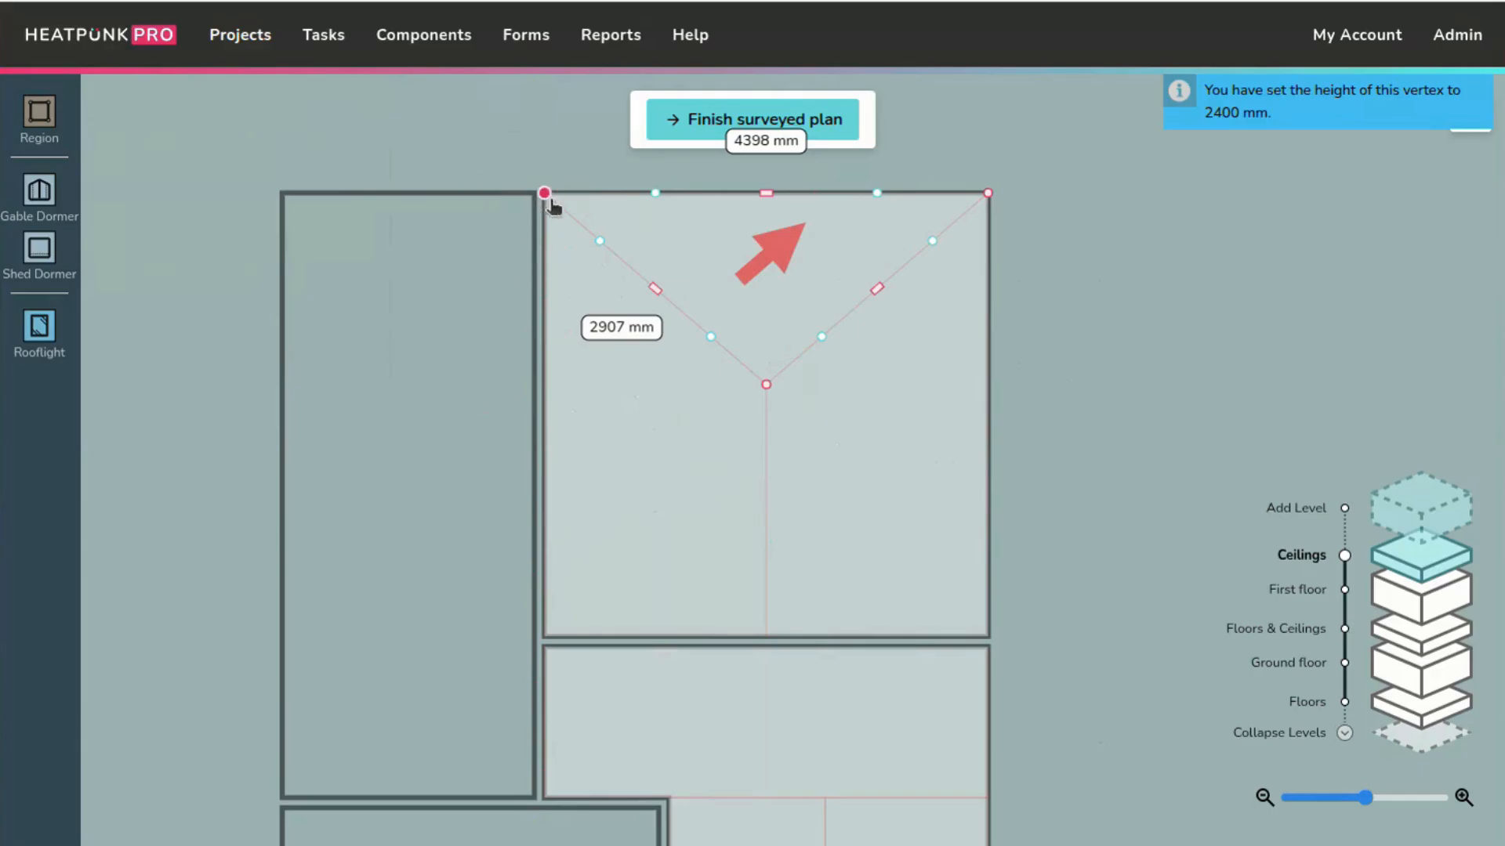
pyautogui.click(550, 200)
pyautogui.click(478, 198)
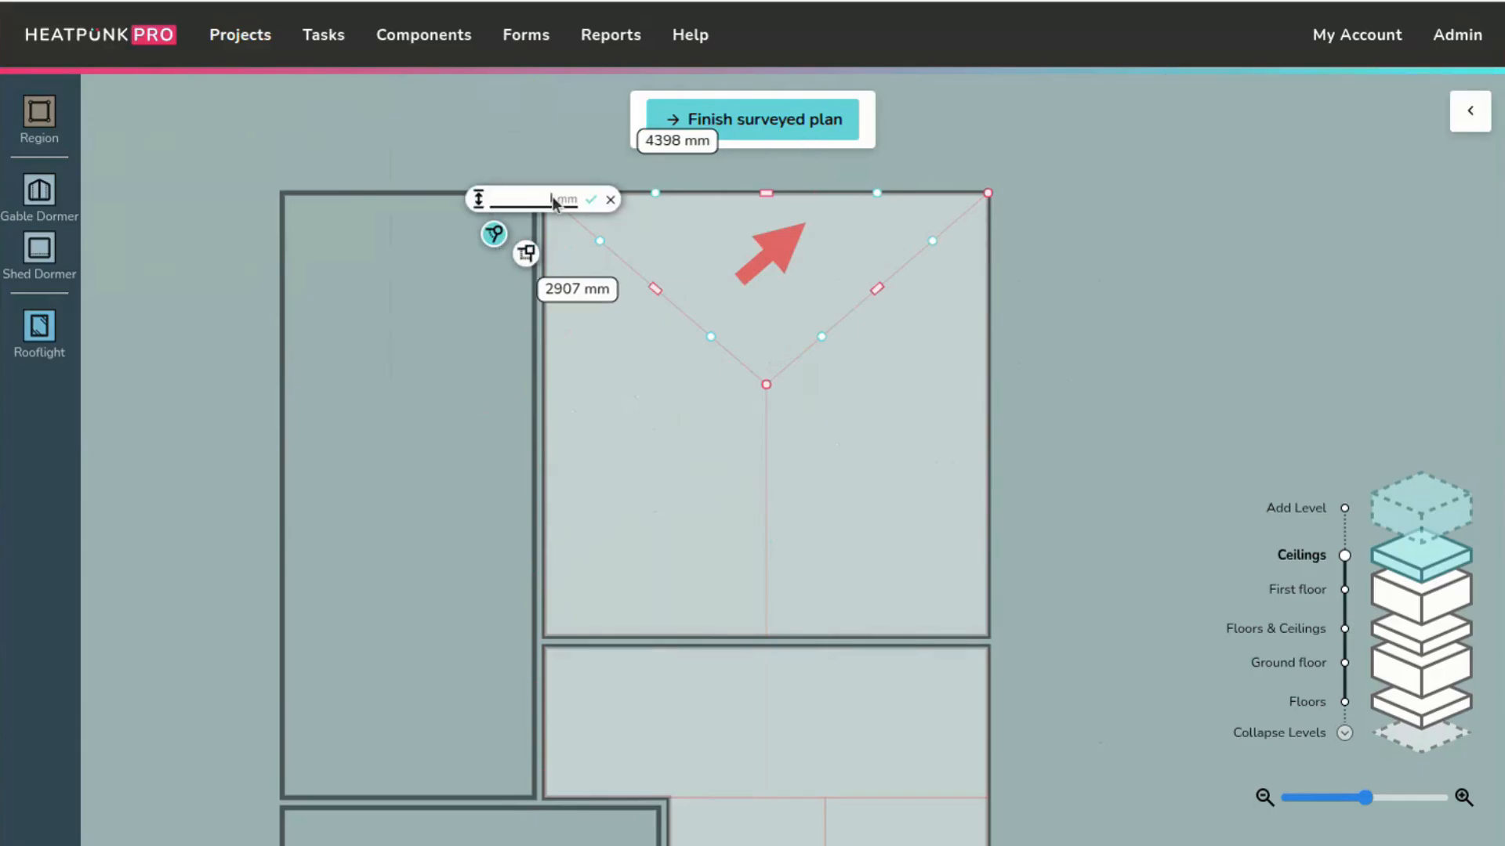
pyautogui.write('2400')
pyautogui.click(590, 199)
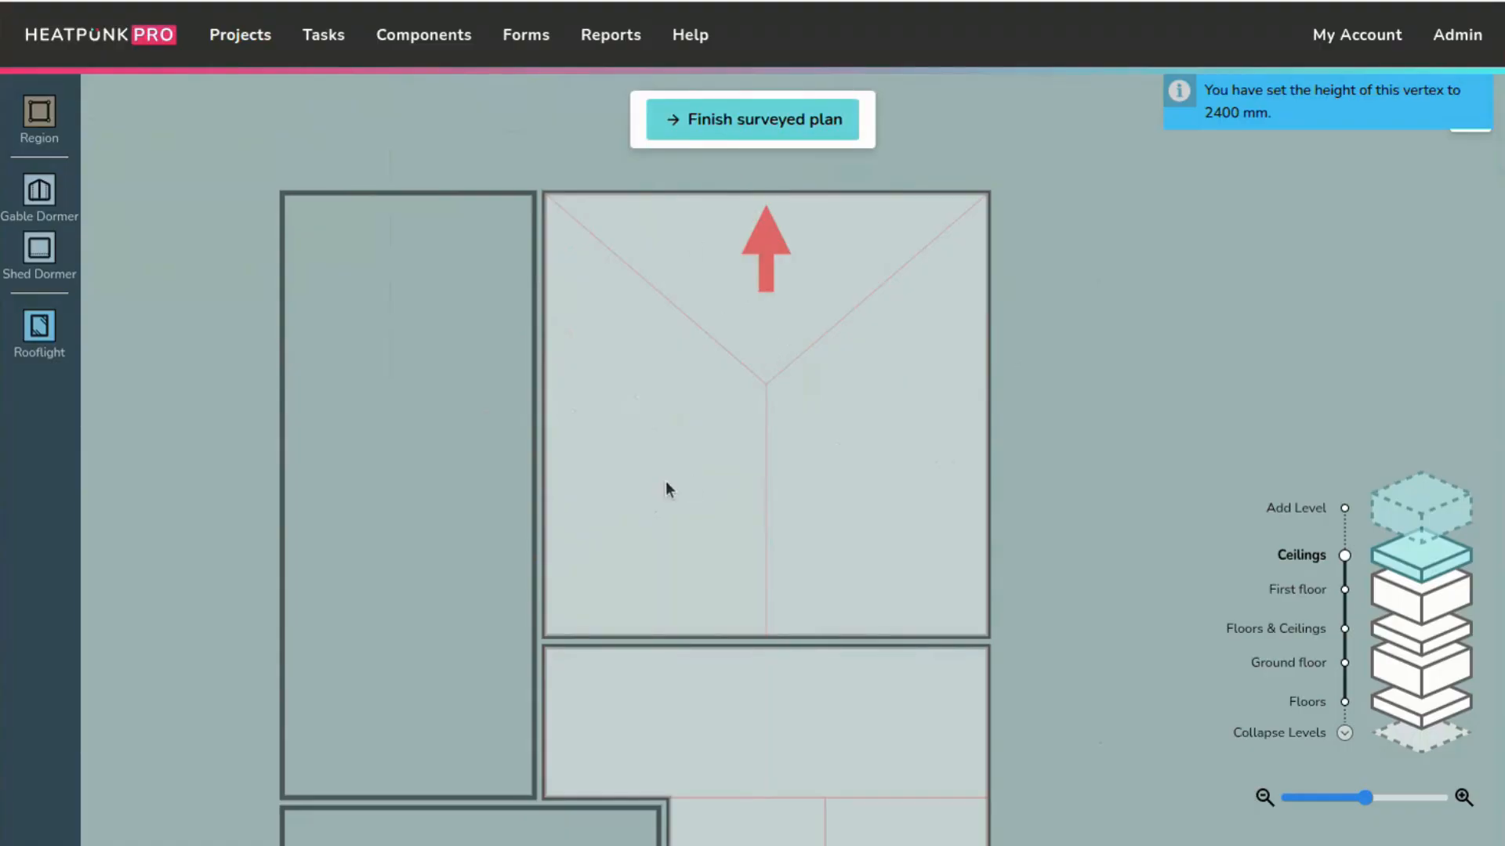
# - Slope Bedroom 1's left ceiling region with vertex heights of 3000 mm at its lower-right corner and 2400 mm at its lower-left corner
pyautogui.click(631, 437)
pyautogui.click(766, 637)
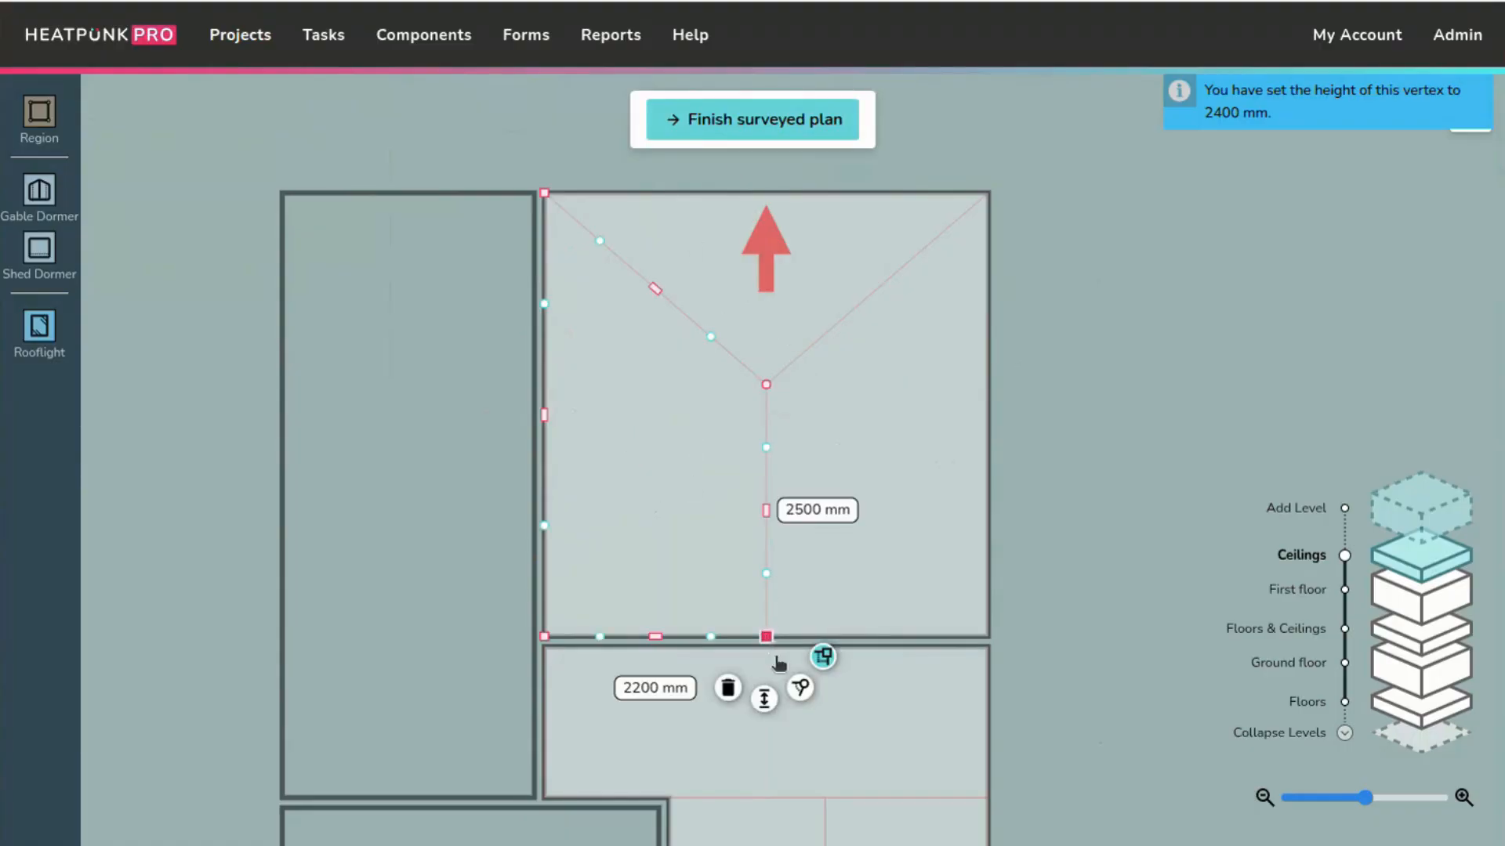
pyautogui.click(766, 695)
pyautogui.write('3000')
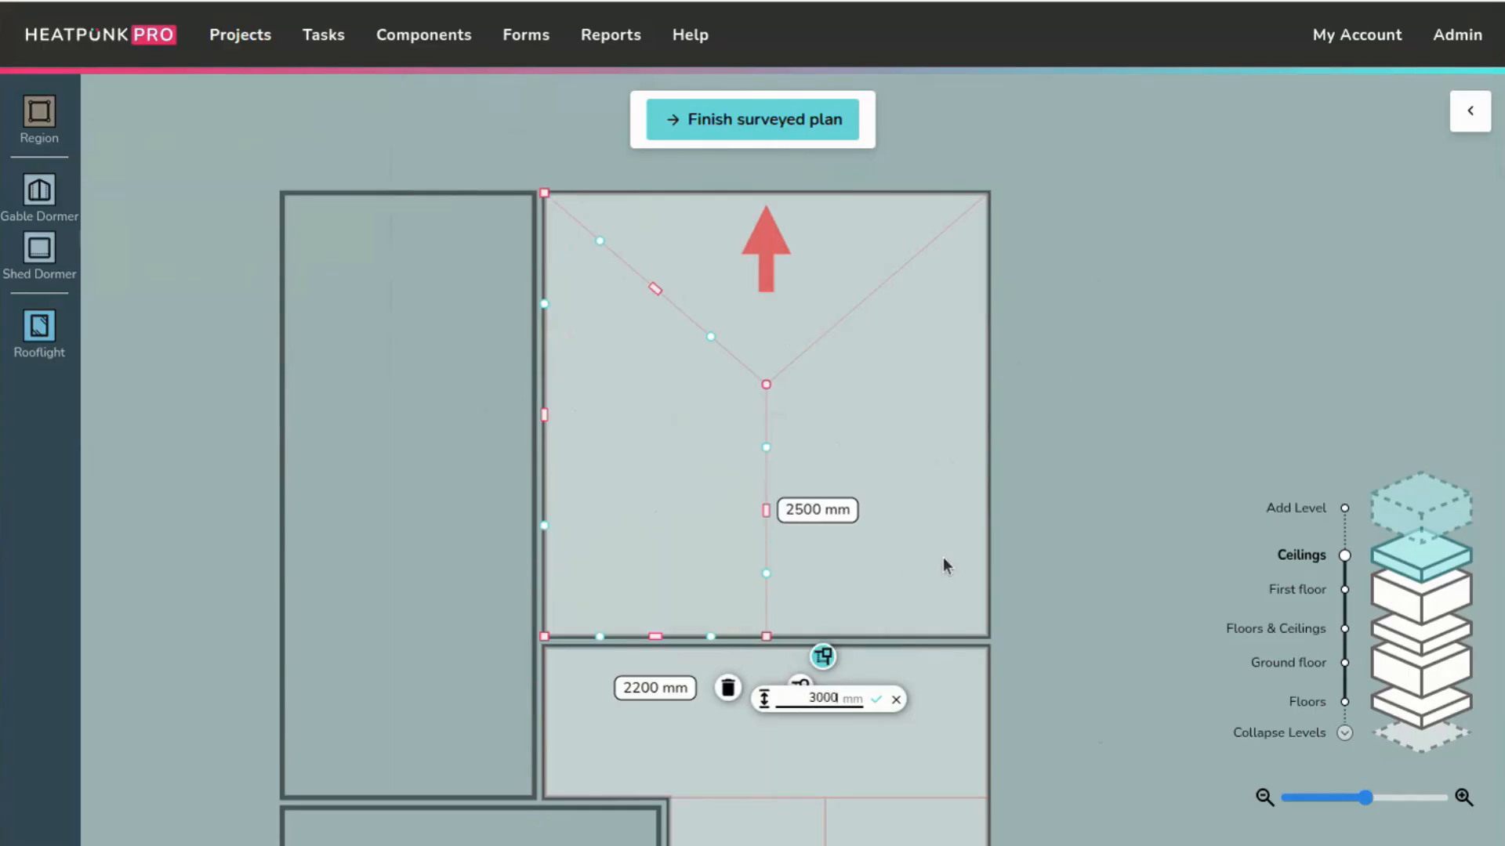
pyautogui.click(876, 699)
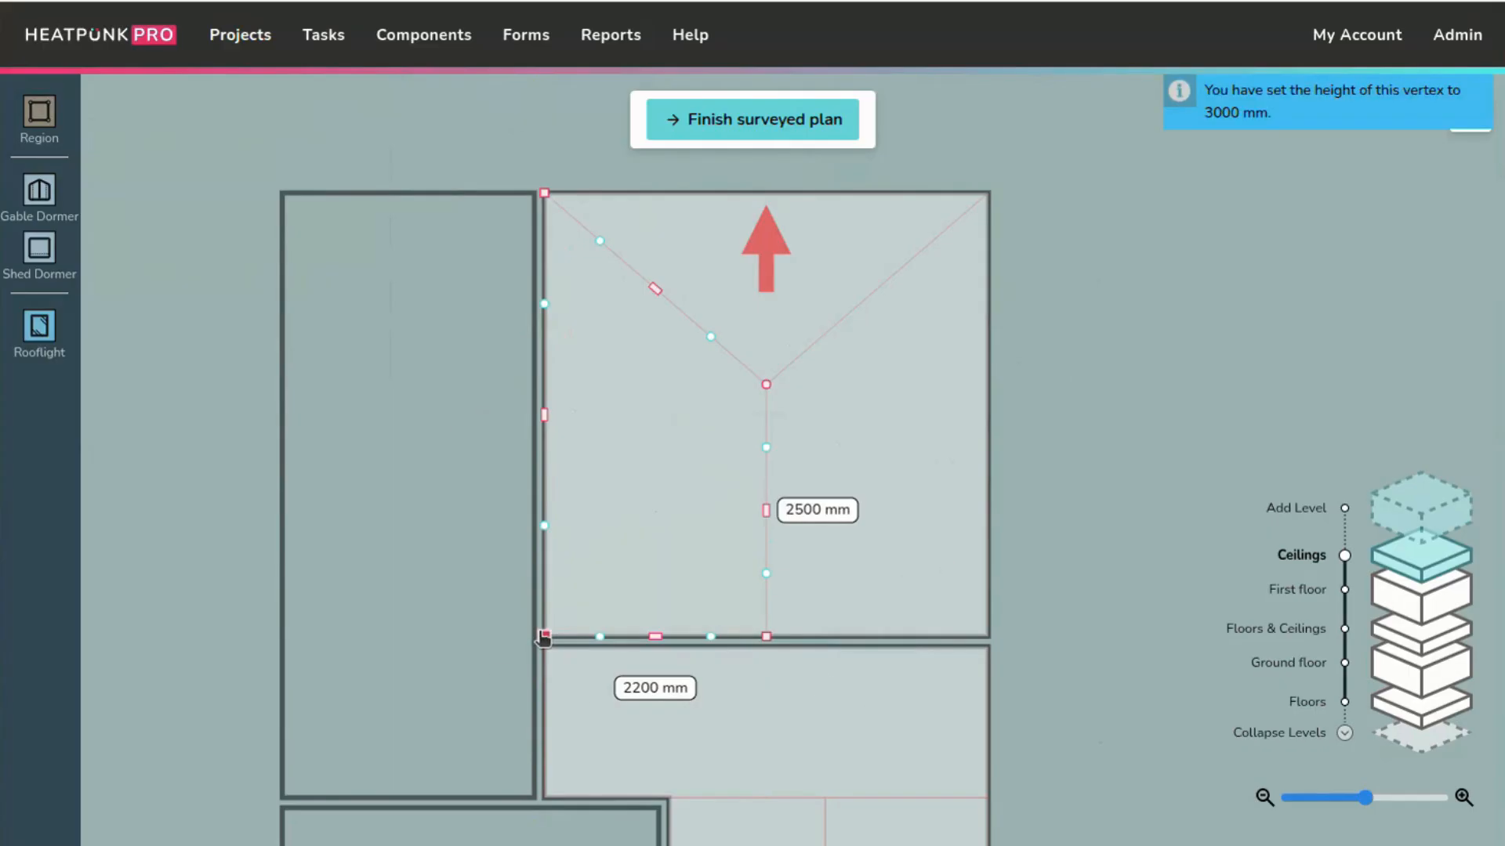
pyautogui.click(599, 637)
pyautogui.write('2400')
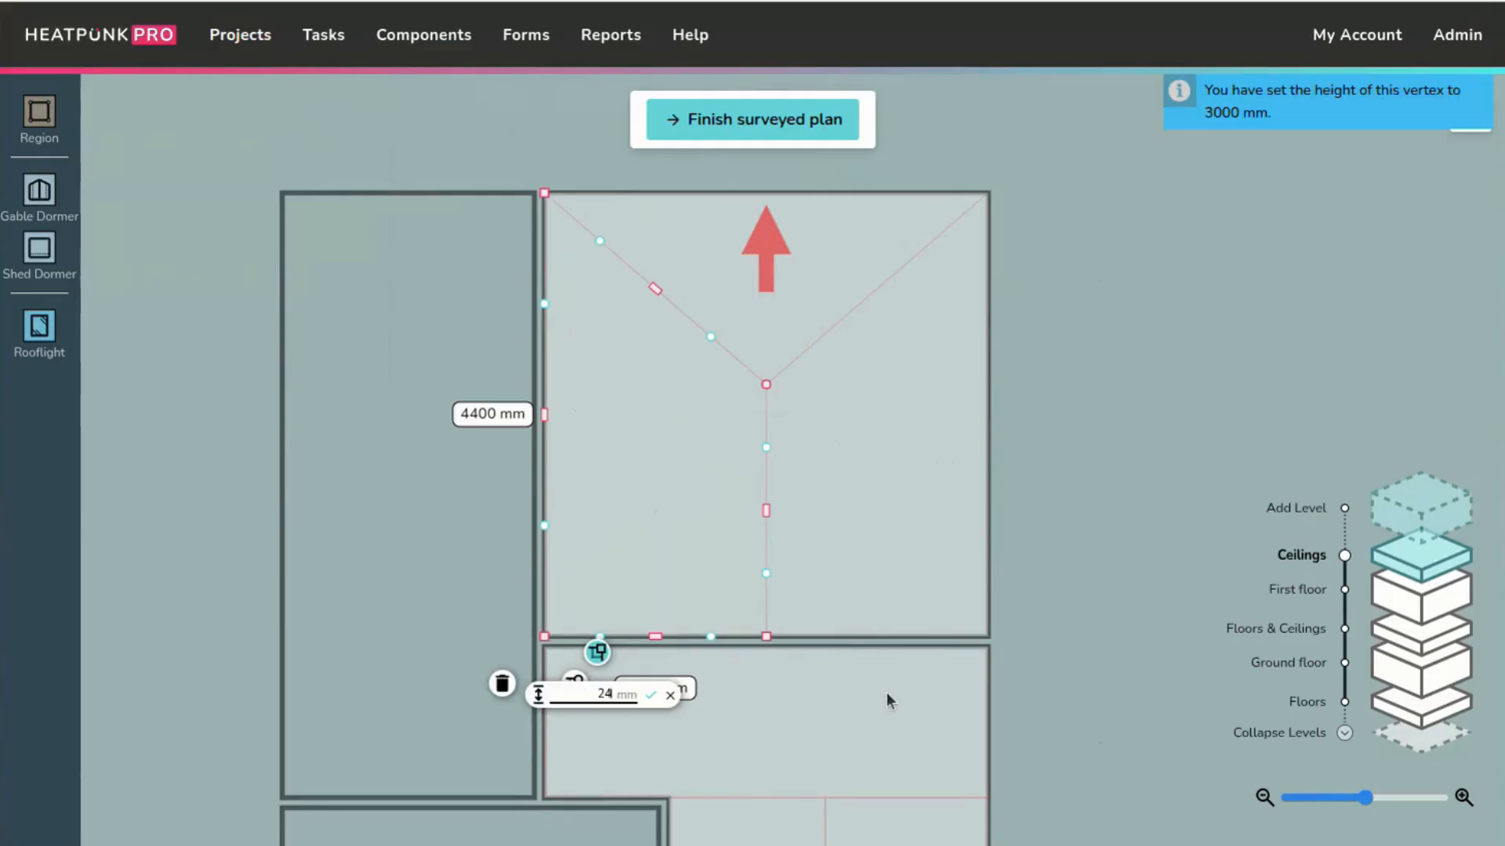
pyautogui.click(647, 697)
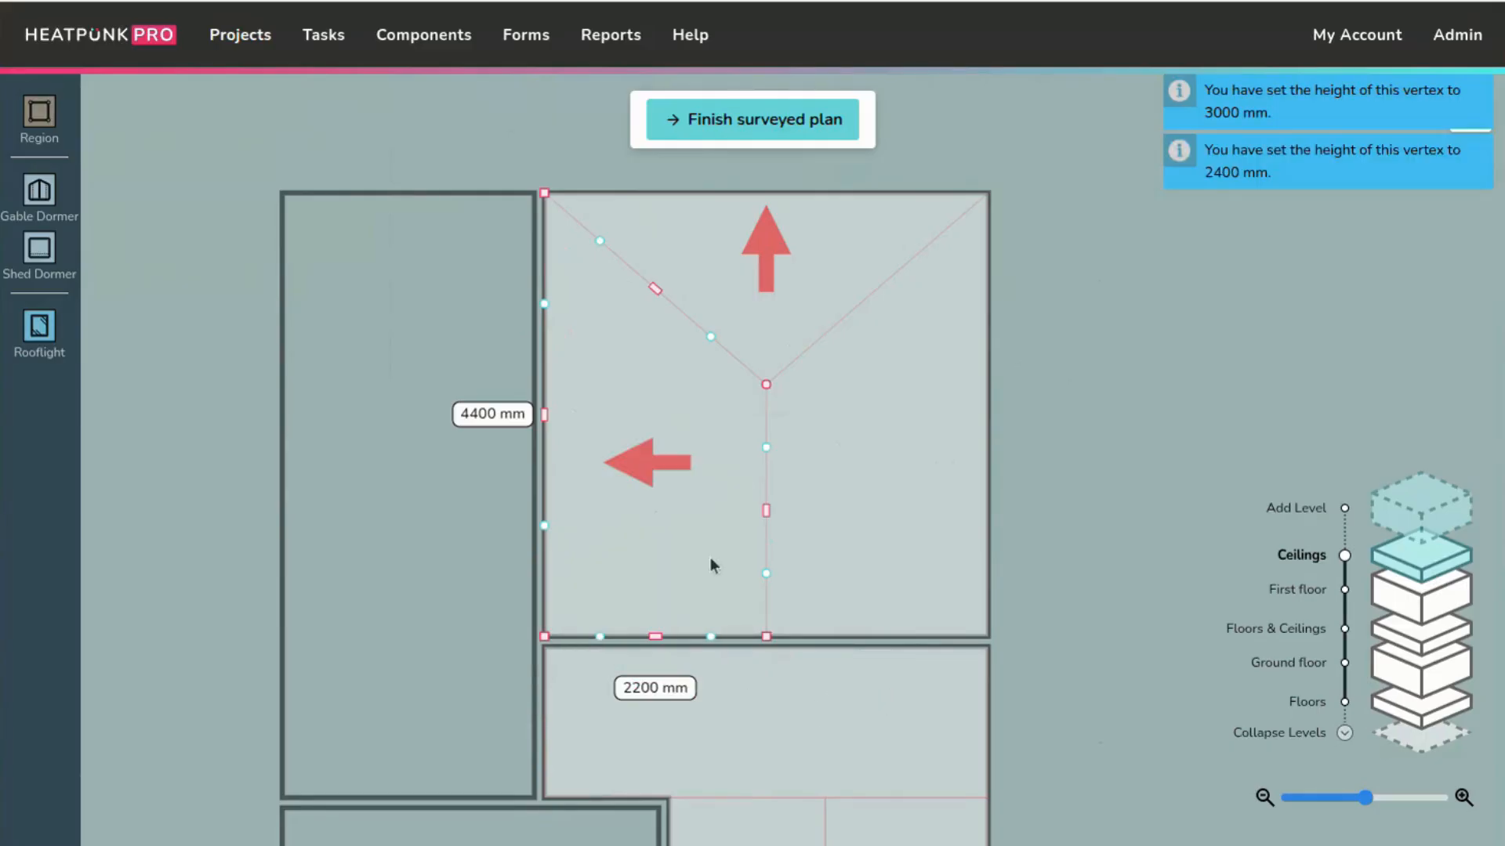
# - Slope Bedroom 1's right ceiling region with vertex heights of 3000 mm at its lower-left corner and 2400 mm at its lower-right corner
pyautogui.click(988, 600)
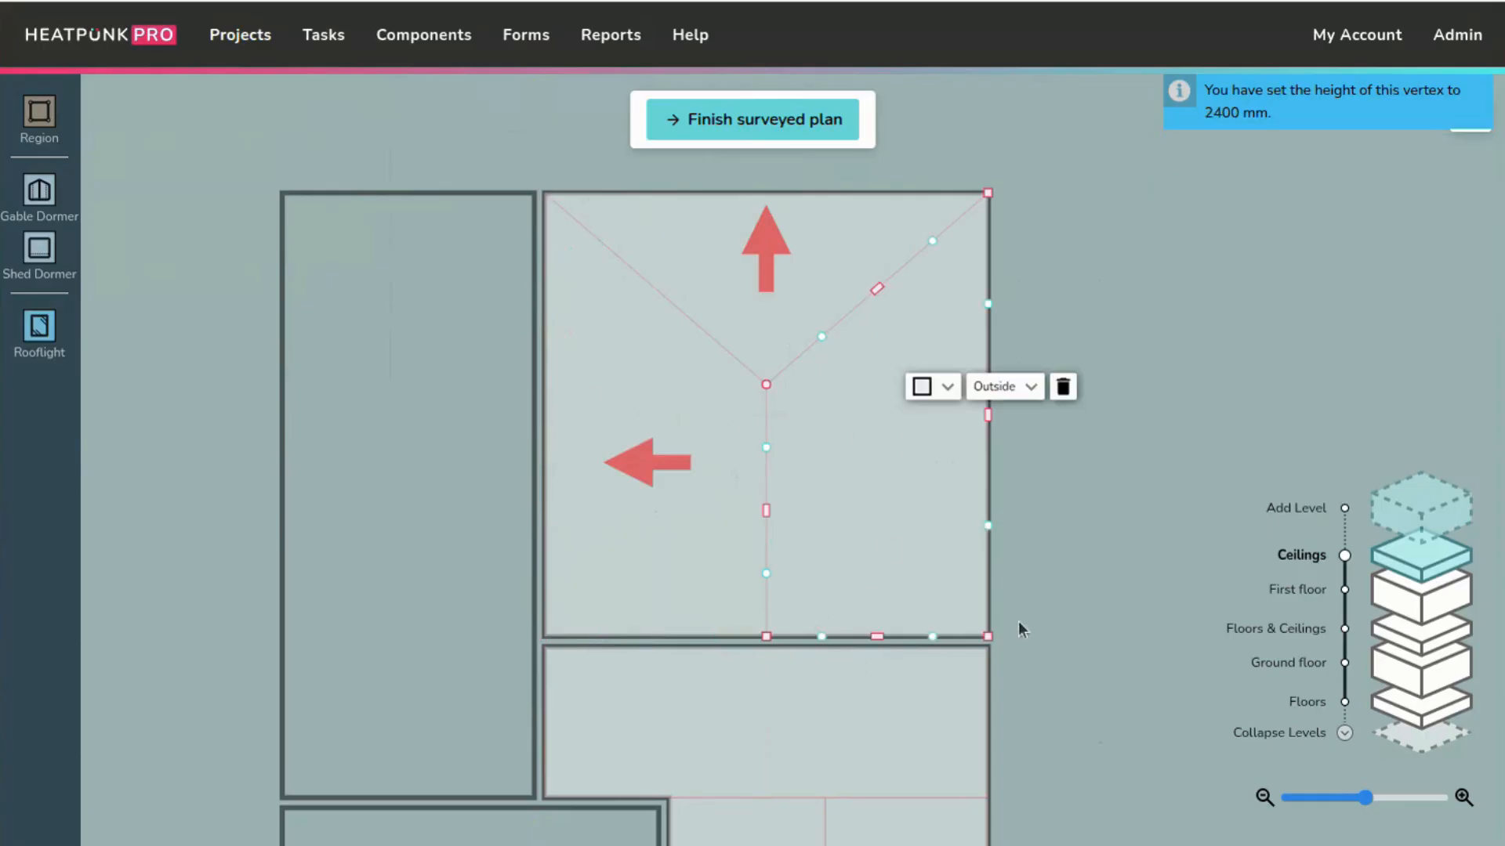
pyautogui.click(766, 637)
pyautogui.write('3000')
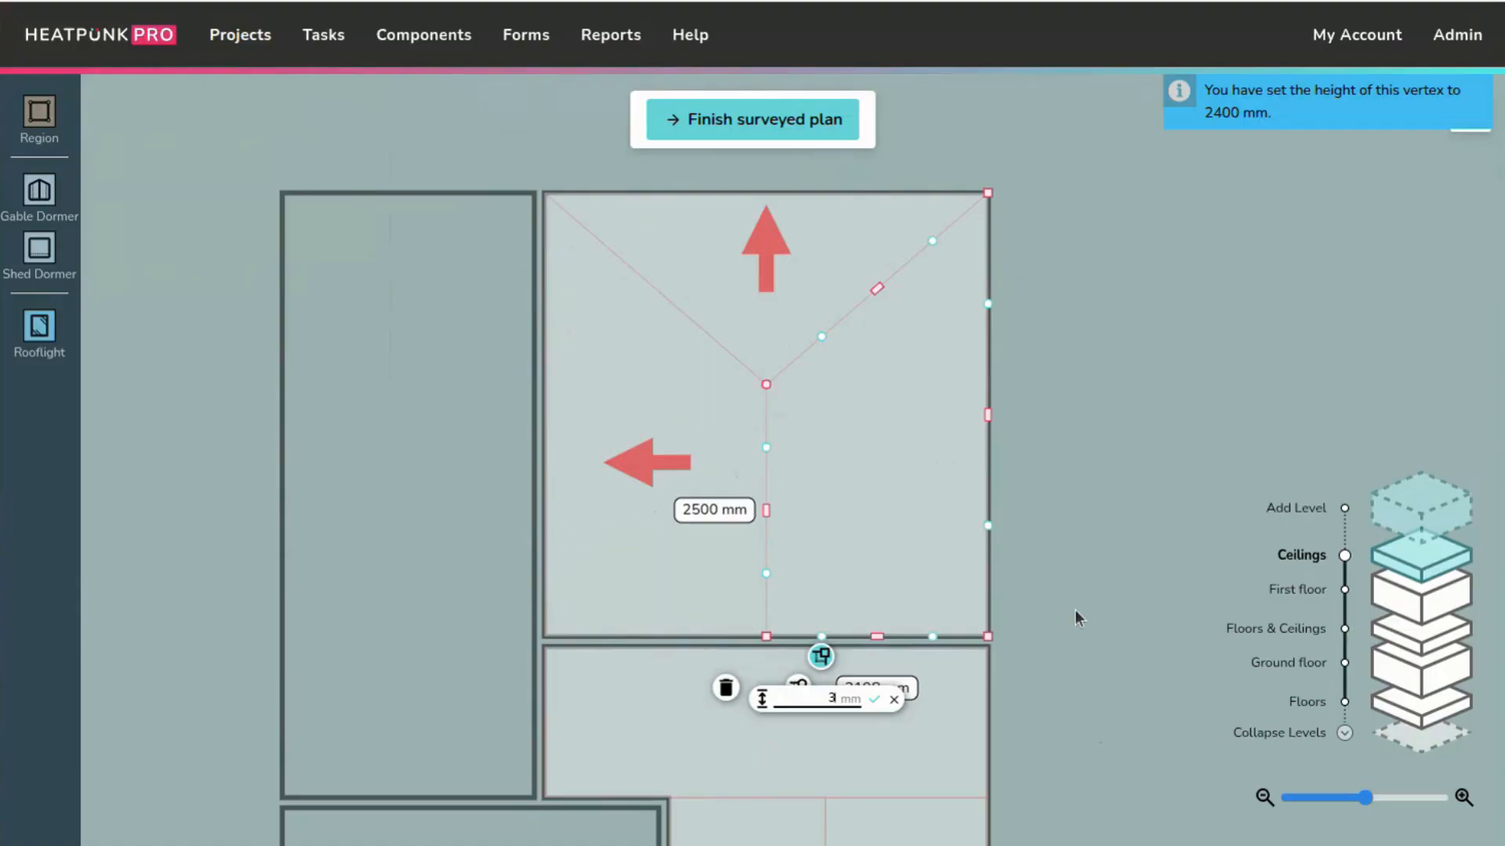
pyautogui.click(877, 702)
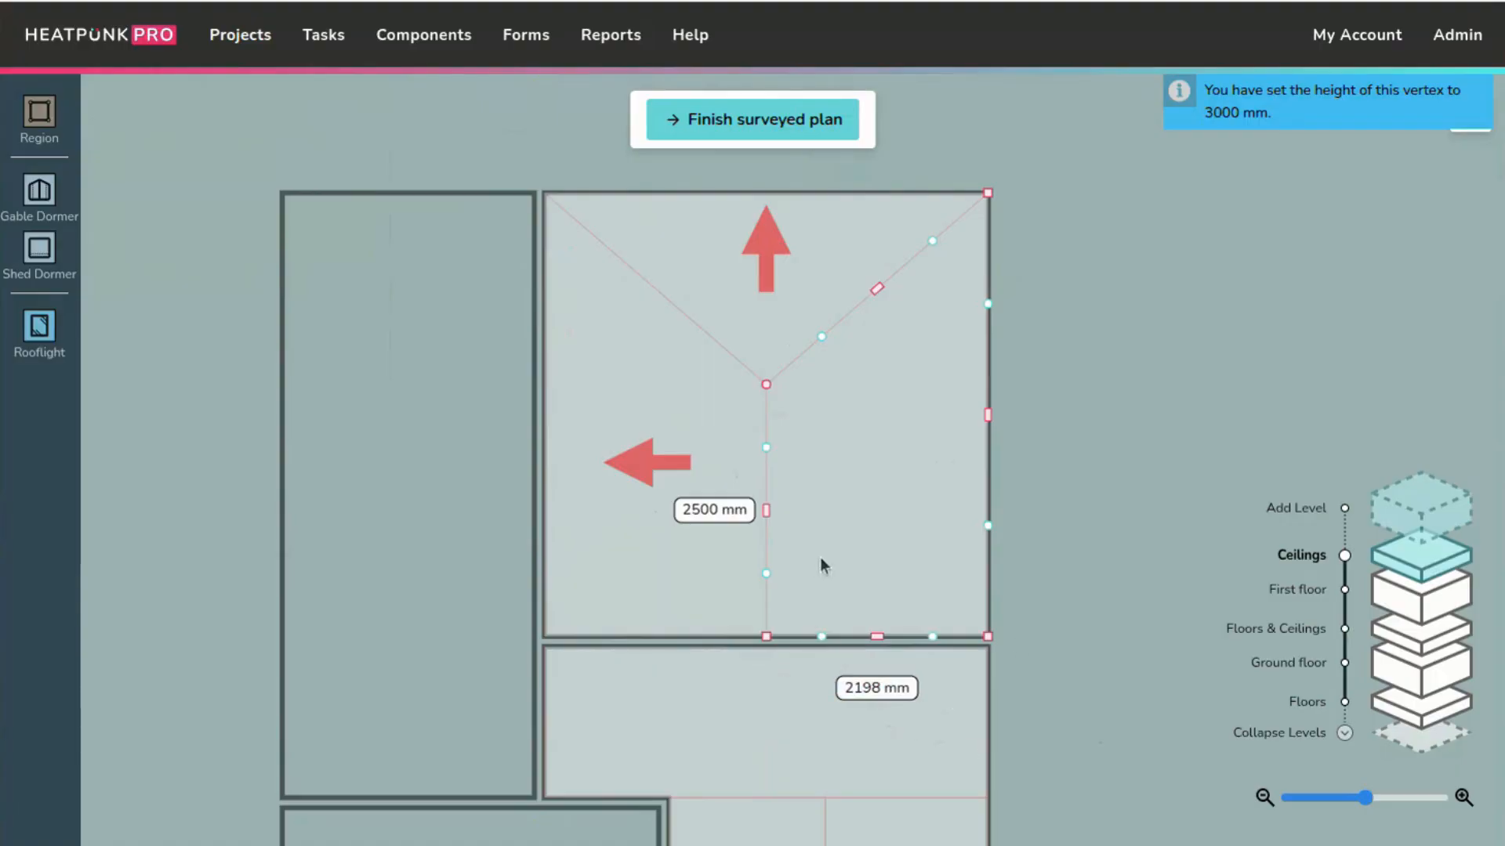
pyautogui.click(988, 637)
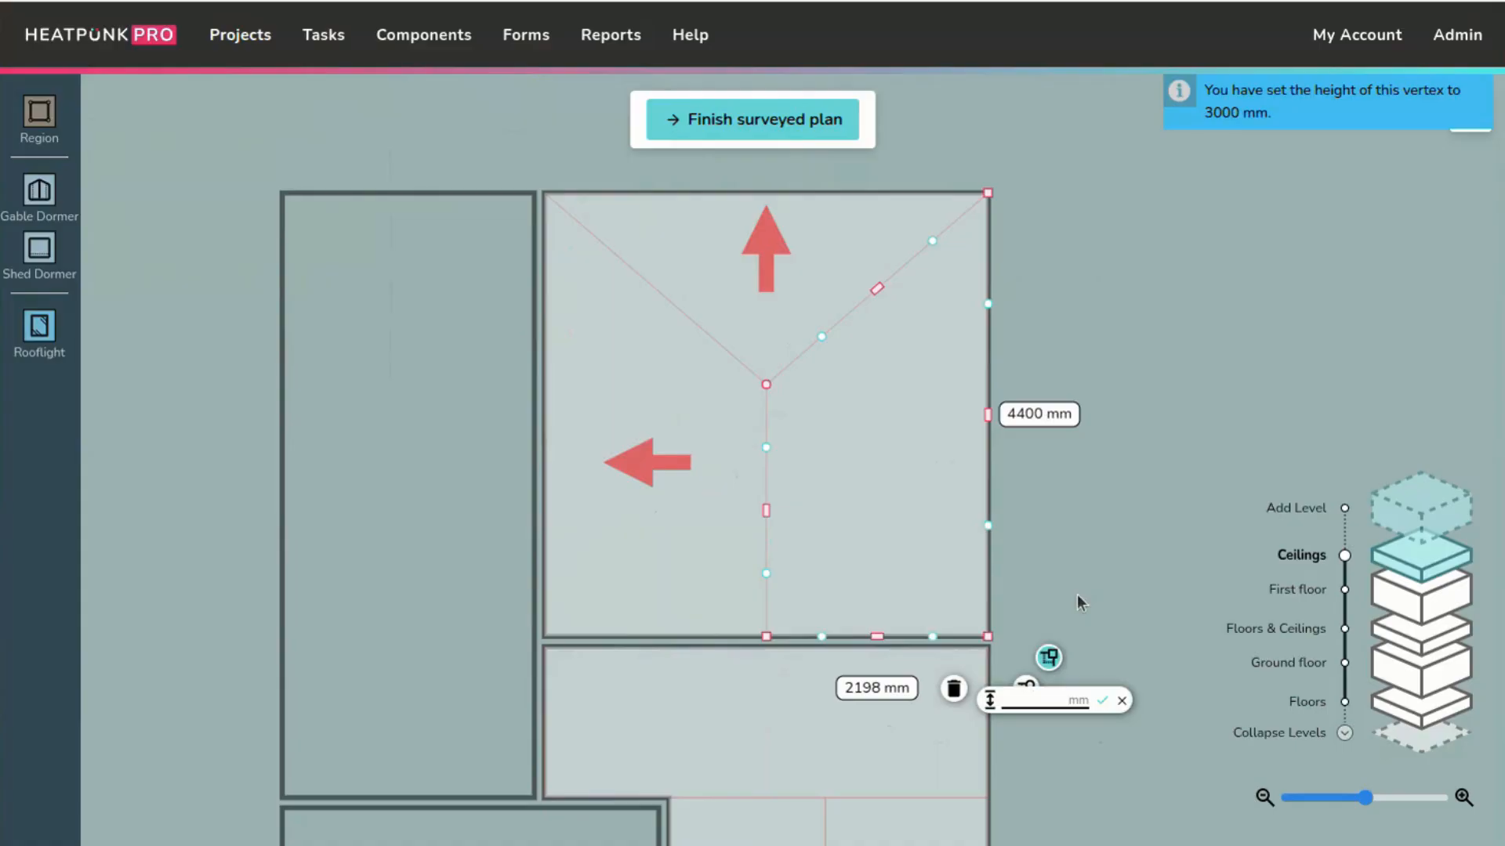
pyautogui.write('24000')
pyautogui.press('BackSpace')
pyautogui.click(1108, 701)
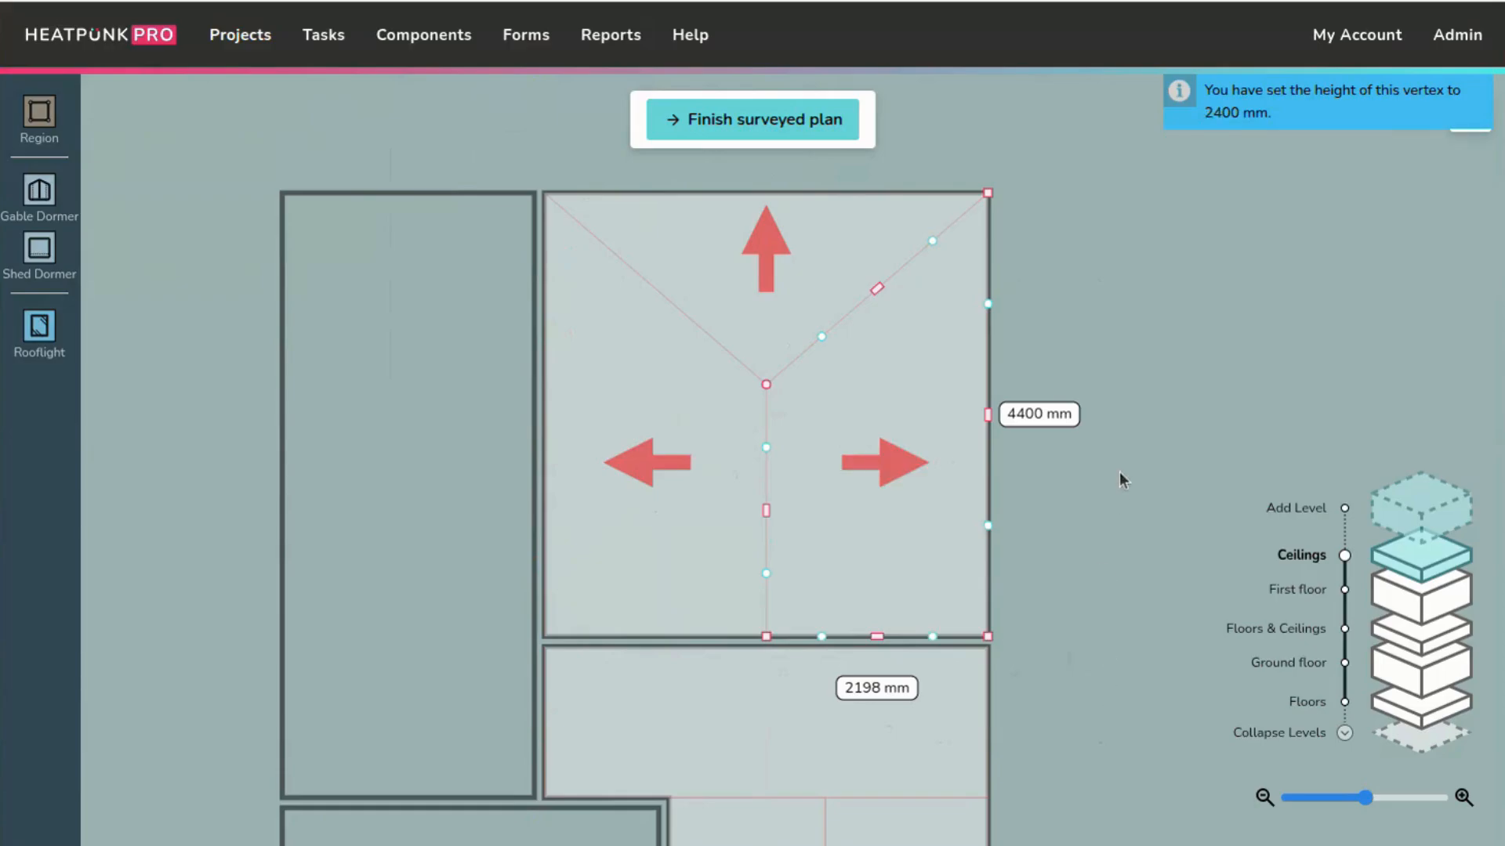